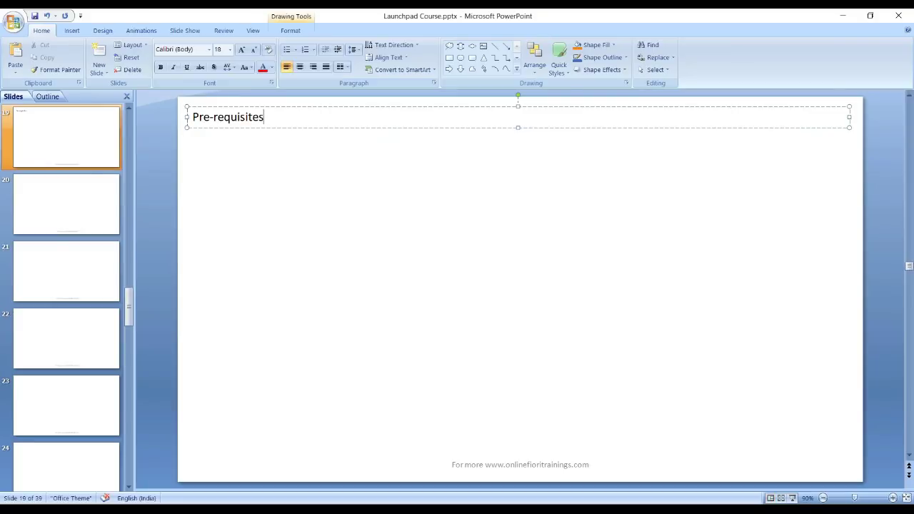
Step: Add a colon to the "Pre-requisites" heading and write numbered item 1 below it: "We need to enable the workflow service in SCP"
type(":")
key("Return")
type("1")
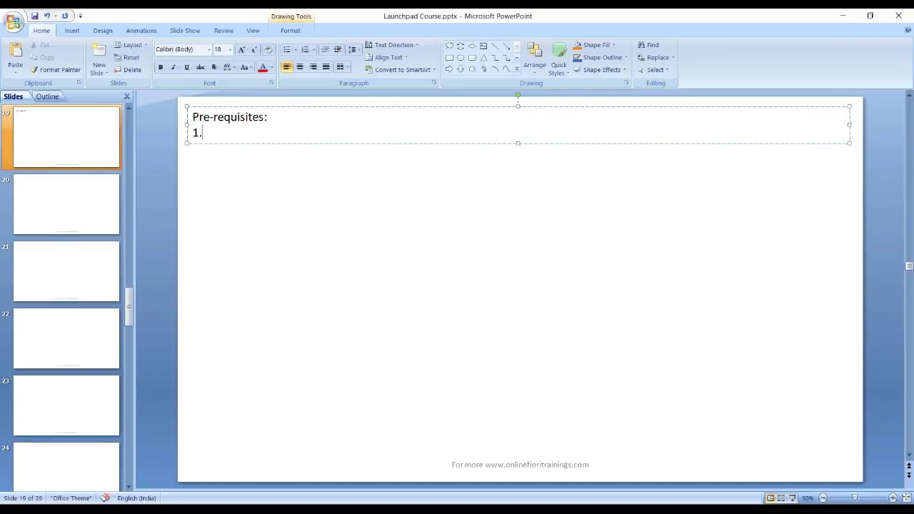
type(". We bne")
key("BackSpace")
key("BackSpace")
key("BackSpace")
type("need t")
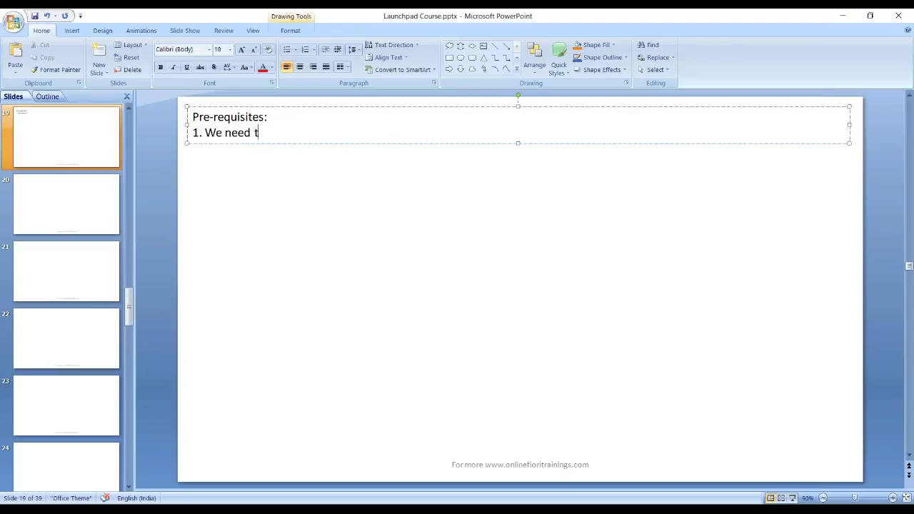
type("o enable the w")
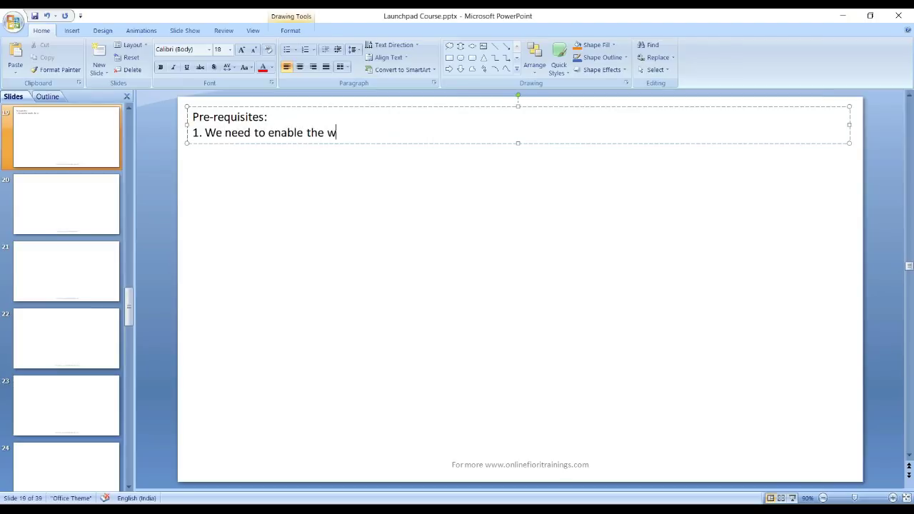
type("orkflow service in SCP")
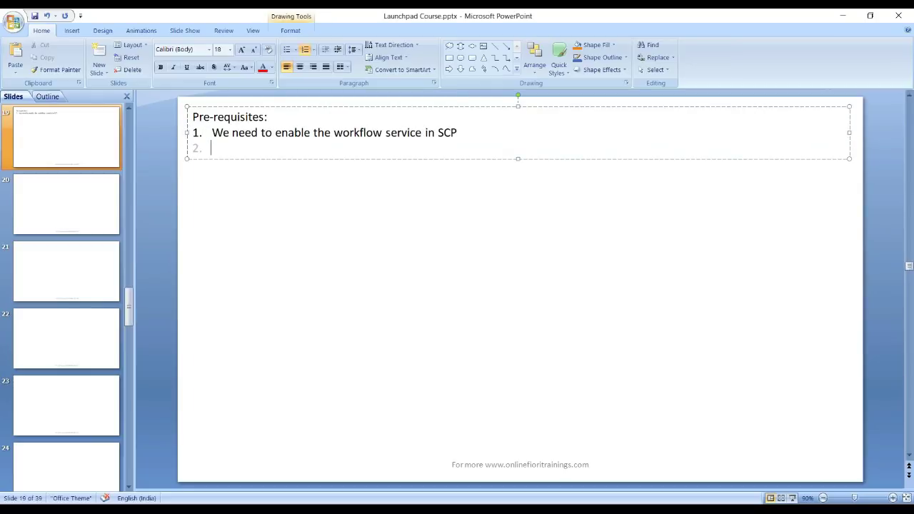
Step: Add two numbered sub-items under item 1: "SAP WebIDE Full-Stack" and "SAP Cloud Portal"
key("Tab")
type("SAP WebID")
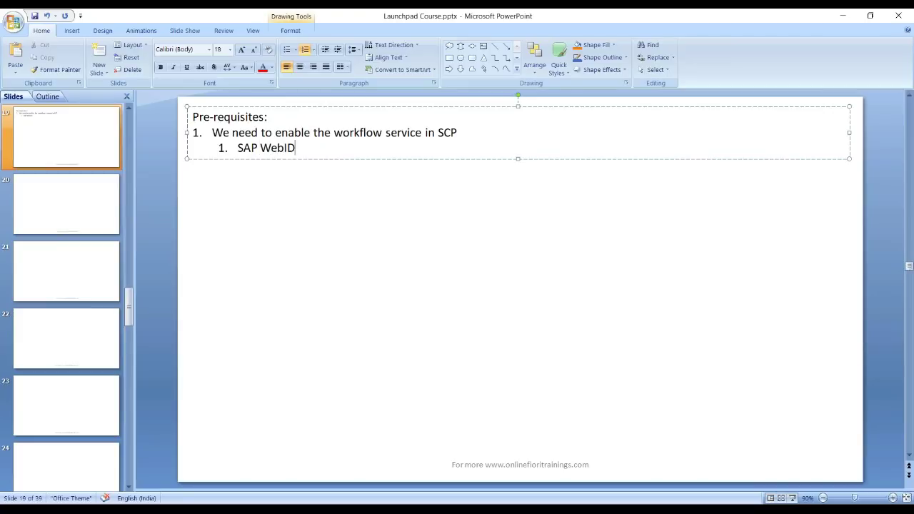
type("E Fi")
key("BackSpace")
type("ull-Stack")
key("Return")
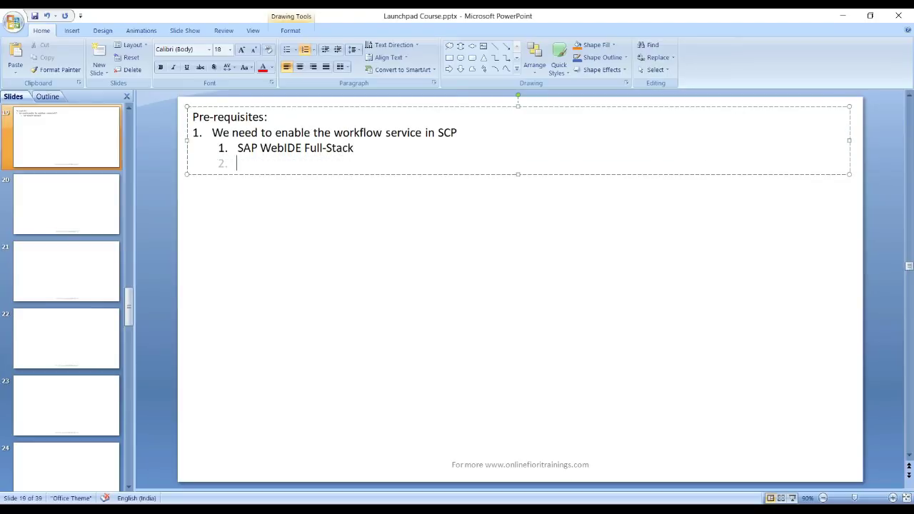
type("SAP Cloud Portal")
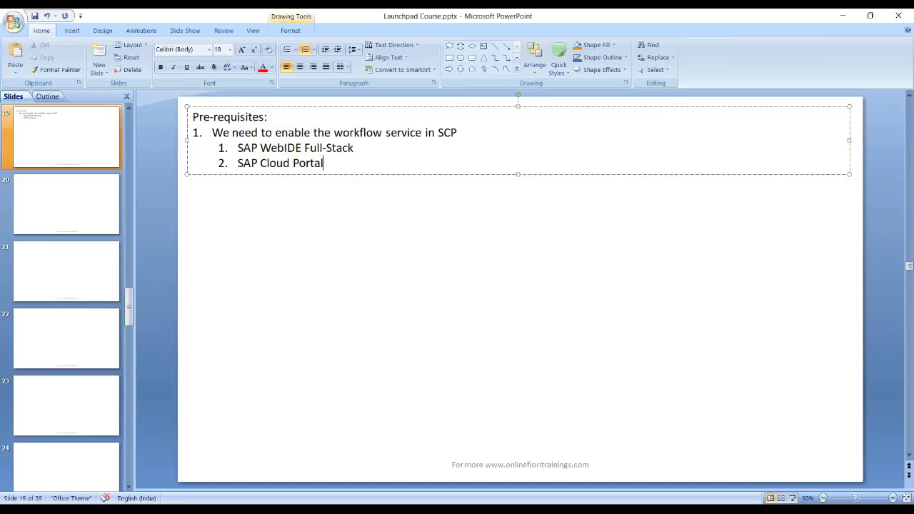
mouse_move(324, 163)
left_mouse_down()
mouse_move(324, 133)
mouse_move(324, 148)
left_mouse_up()
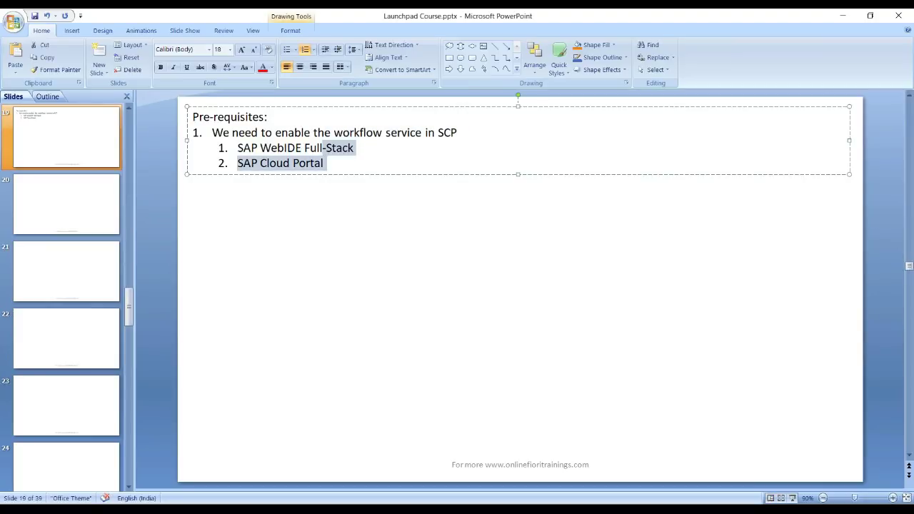
left_click(323, 132)
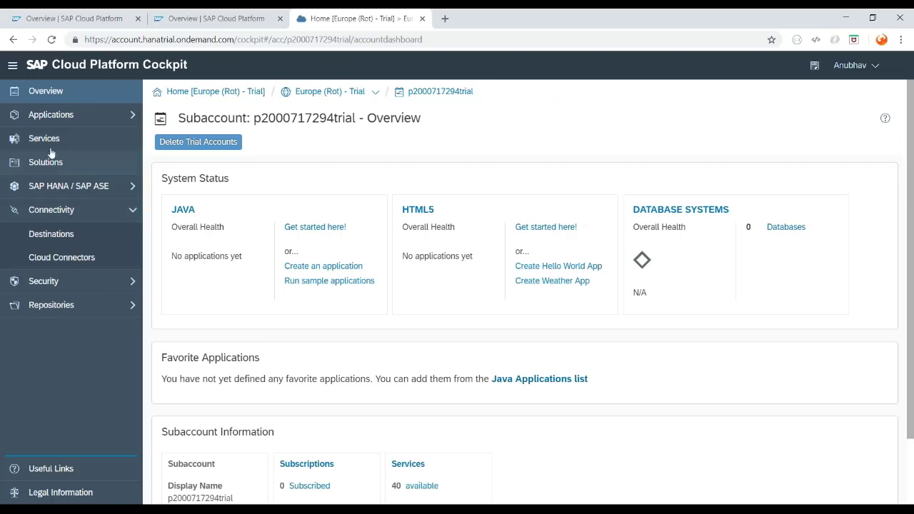
Step: In SAP Cloud Platform Cockpit, find the SAP Web IDE Full-Stack service among the subaccount's services and launch it
left_click(53, 138)
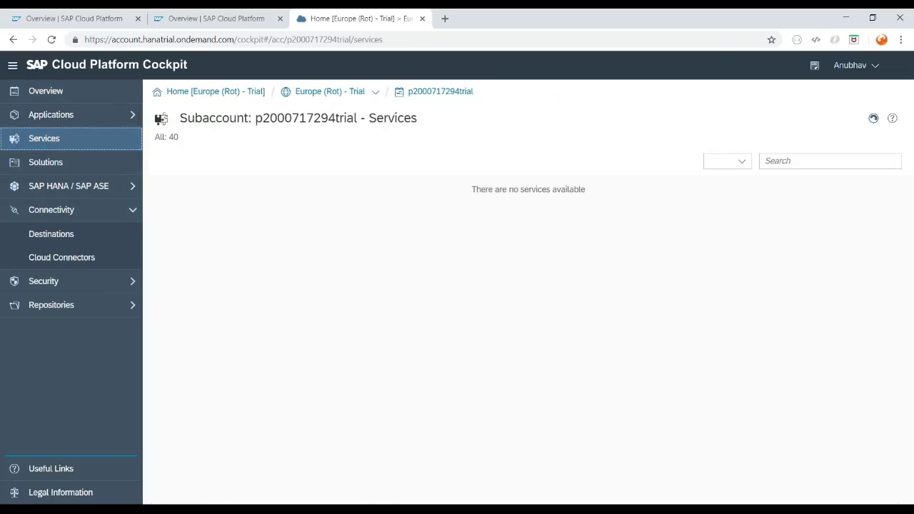
left_click(797, 159)
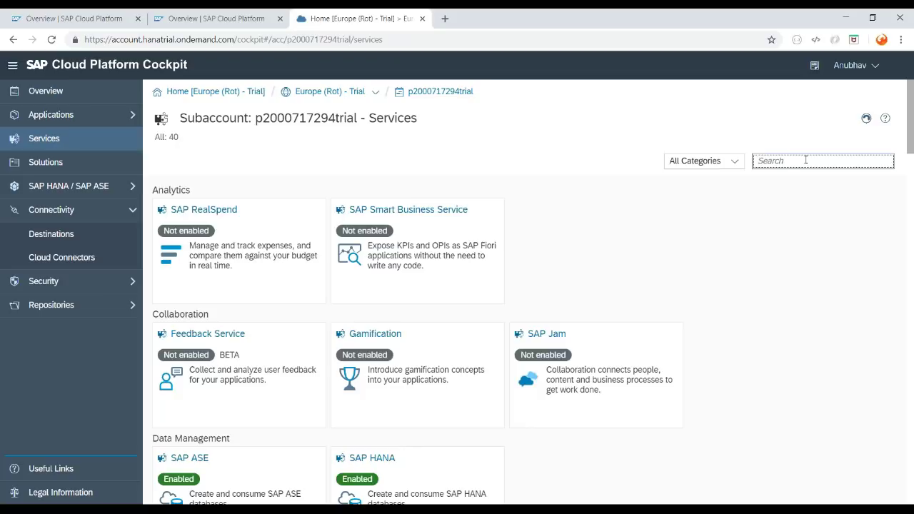
type("webid")
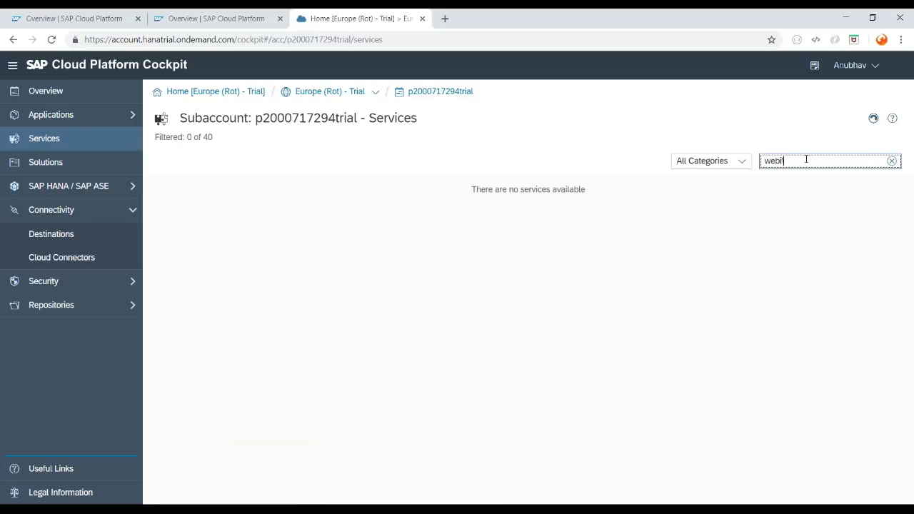
key("BackSpace")
key("BackSpace")
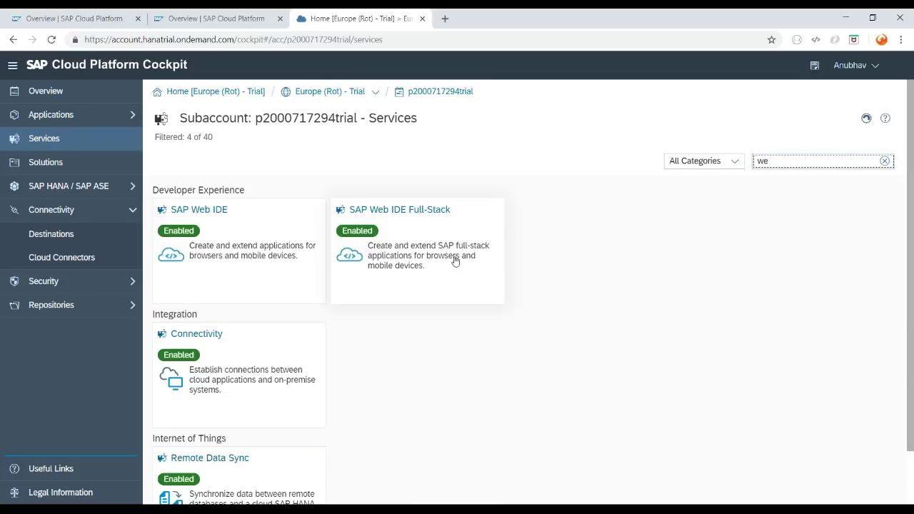
left_click(406, 211)
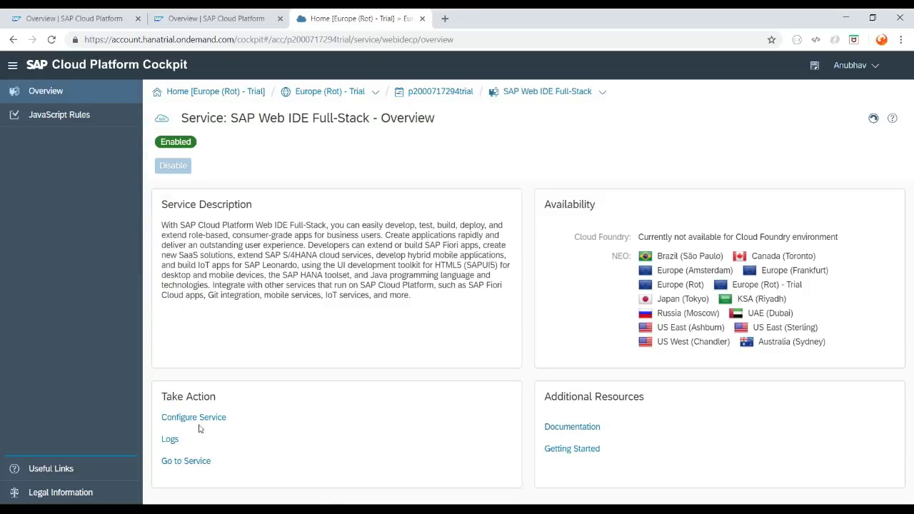
left_click(197, 462)
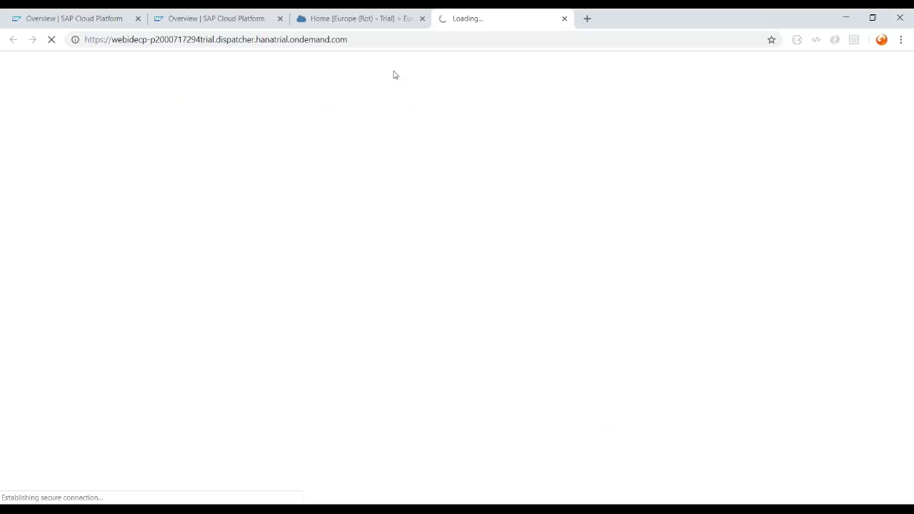
Step: Return to the cockpit, search the subaccount's services for "port" and enable the Portal service
left_click(358, 18)
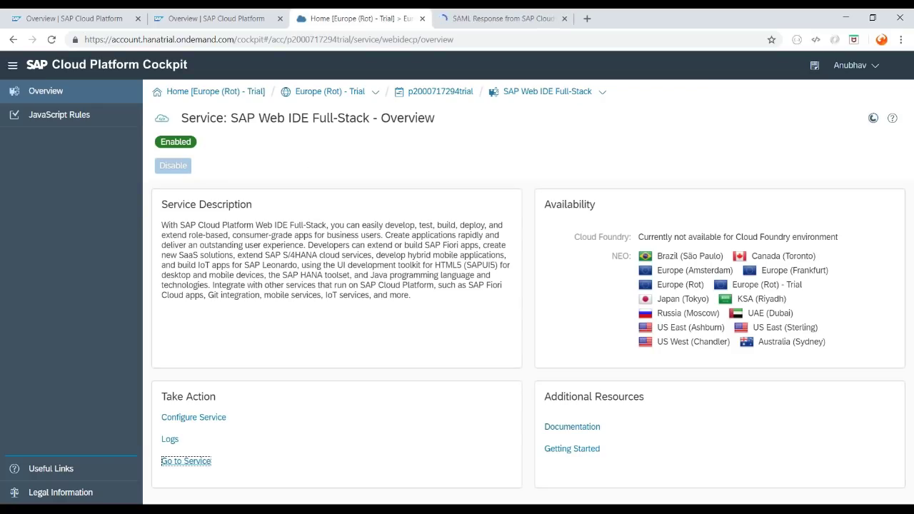
left_click(442, 91)
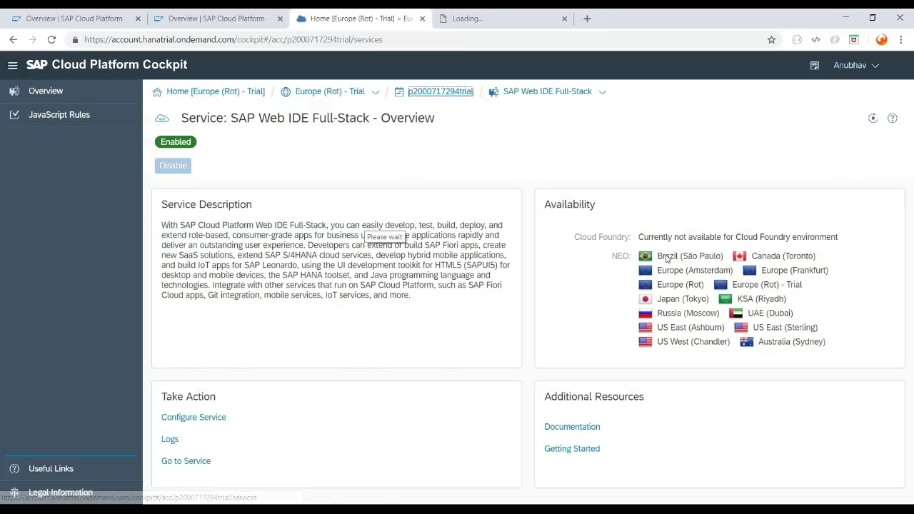
left_click(792, 161)
type("p")
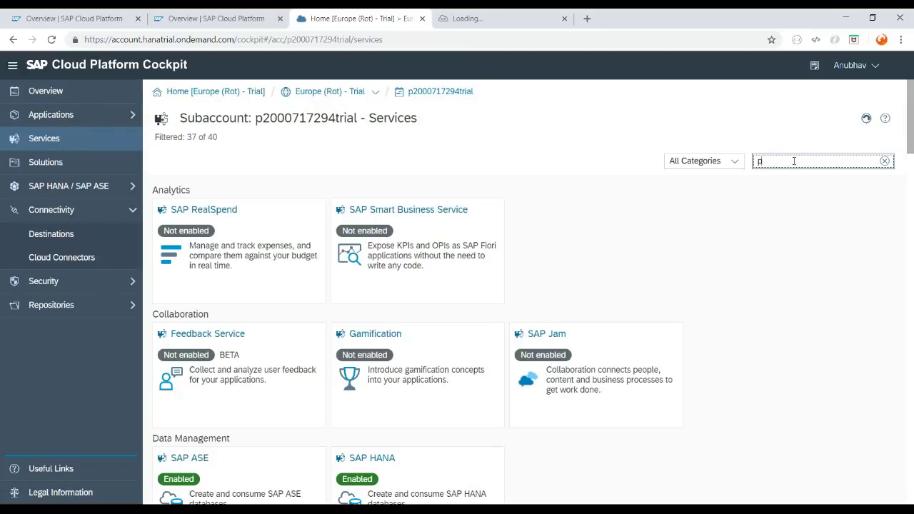
type("ort")
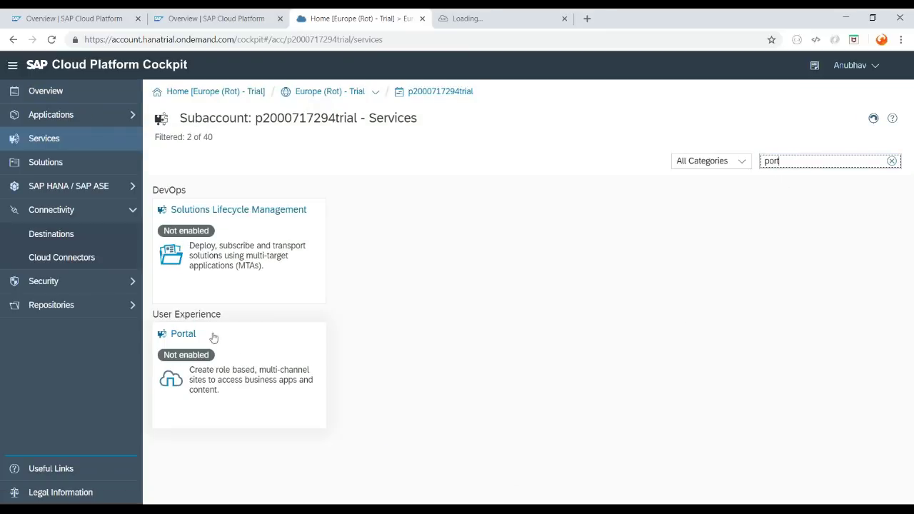
left_click(187, 339)
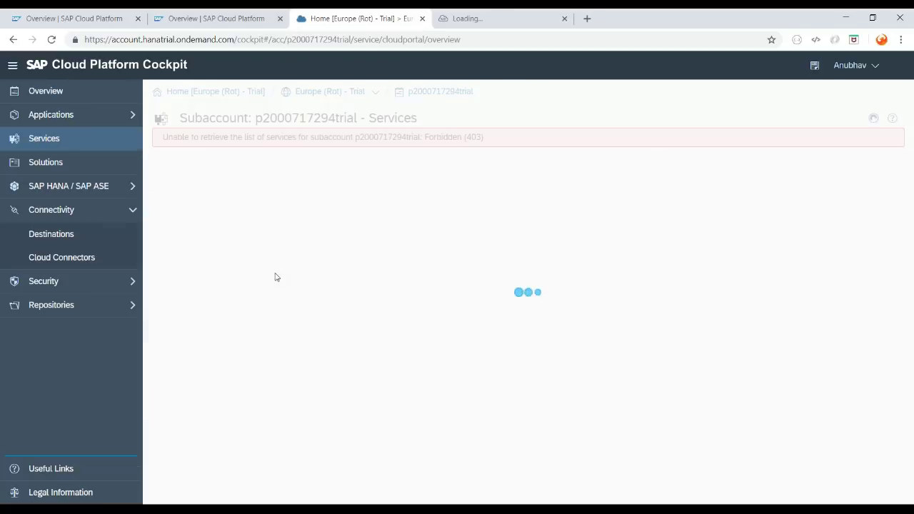
left_click(170, 166)
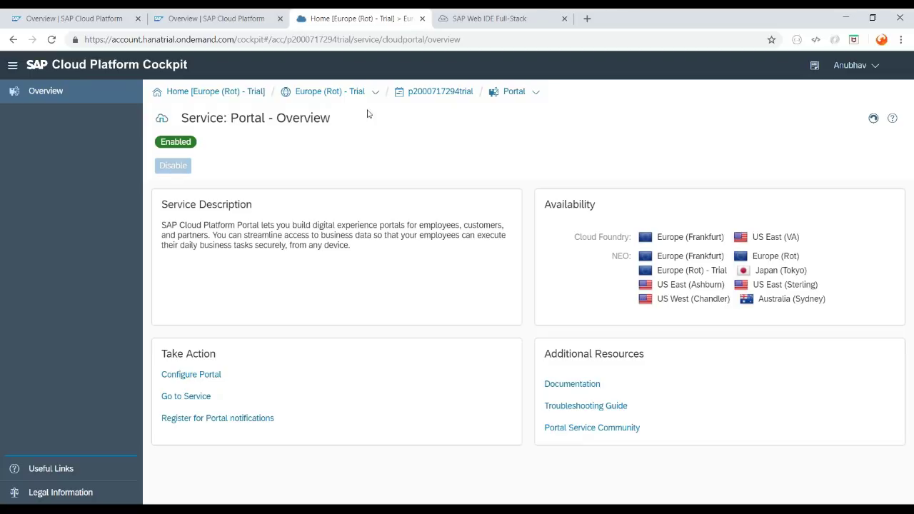
Step: Search the subaccount's services for "work" and enable the Workflow service
left_click(444, 93)
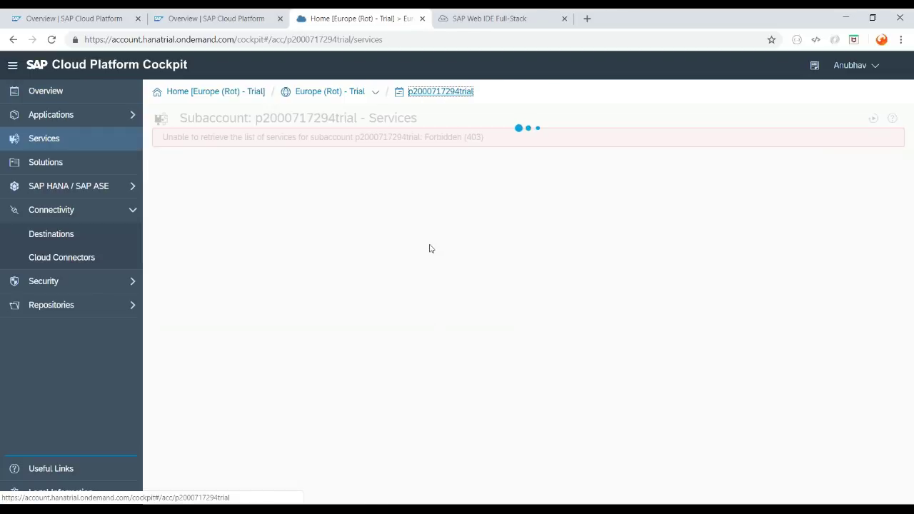
left_click(809, 165)
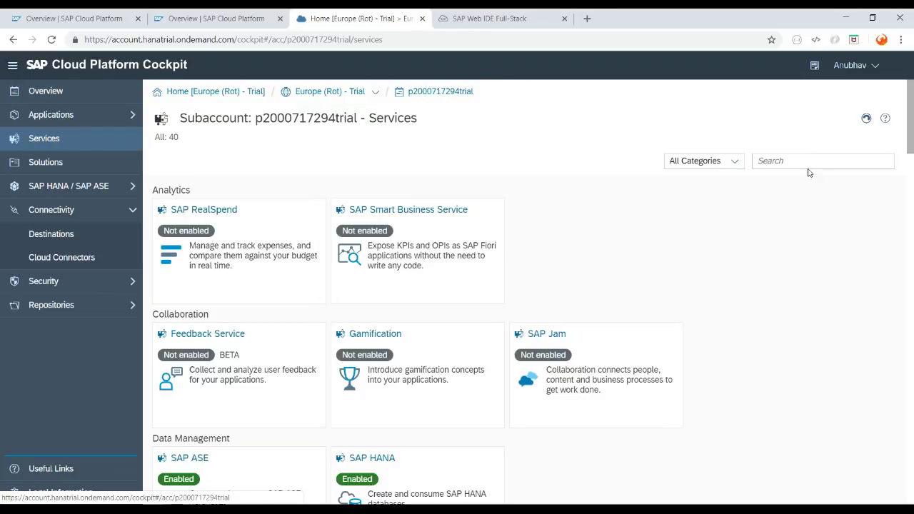
type("work")
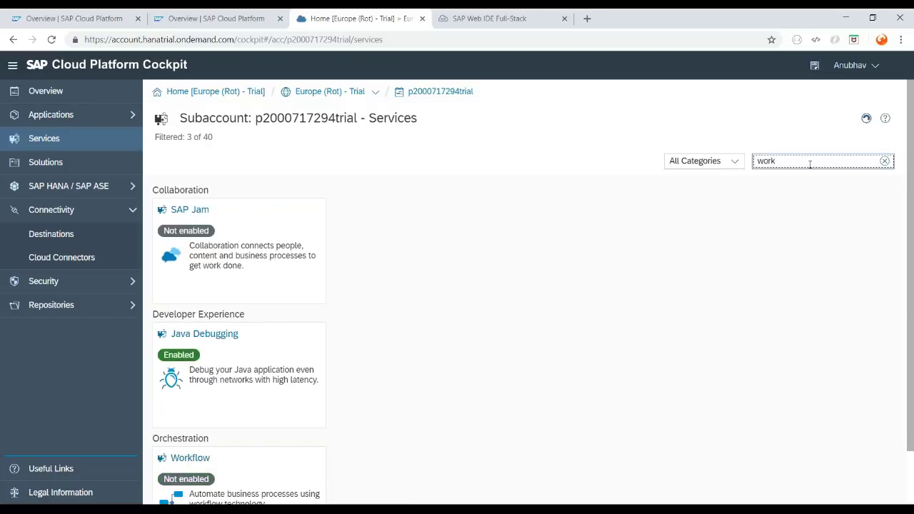
left_click(200, 461)
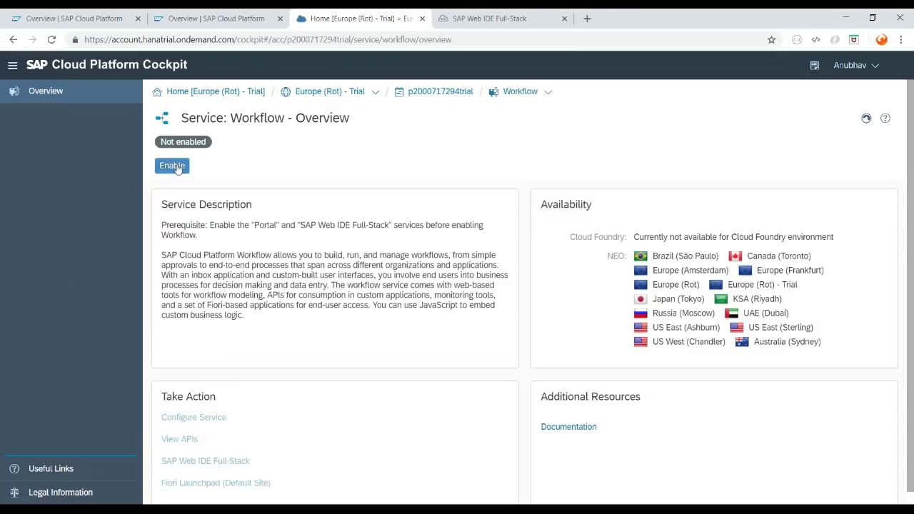
left_click(178, 170)
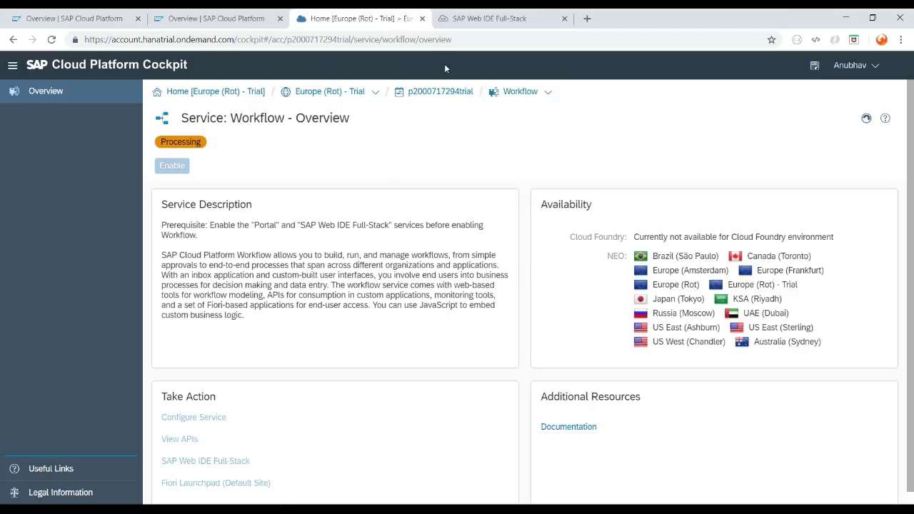
Step: Go to the launched SAP Web IDE Full-Stack page and open its development workspace
left_click(490, 22)
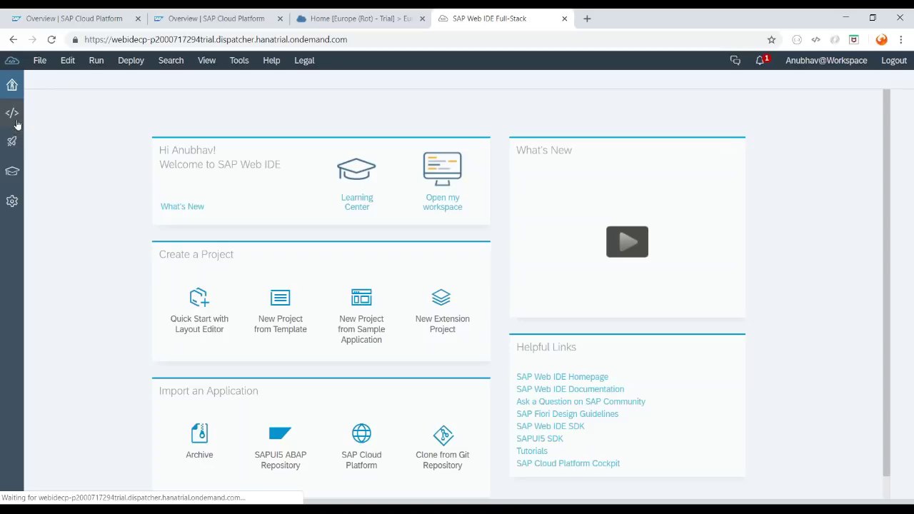
left_click(12, 114)
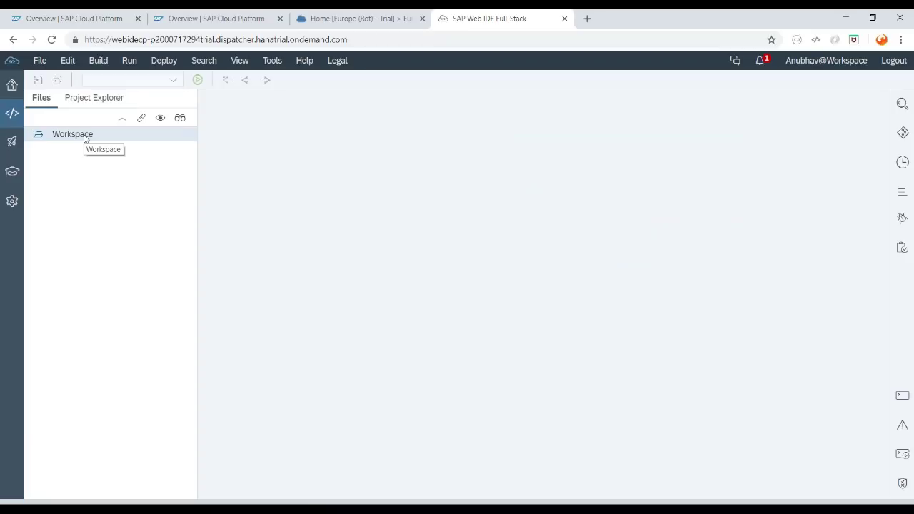
Step: Back in PowerPoint, add top-level item 2: "Now to create a Workflow BPM project, we need to also enable a feature."
key("alt+Tab")
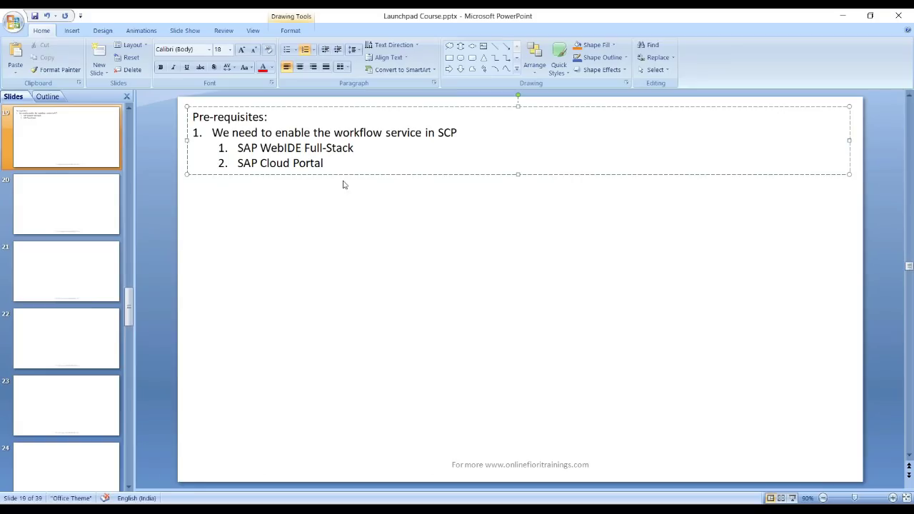
key("Return")
key("shift+Tab")
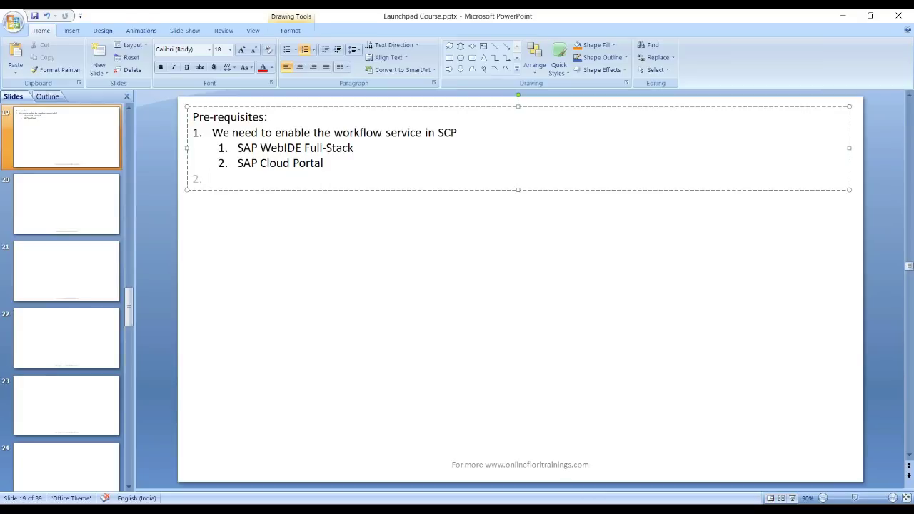
type("Now to create a Work")
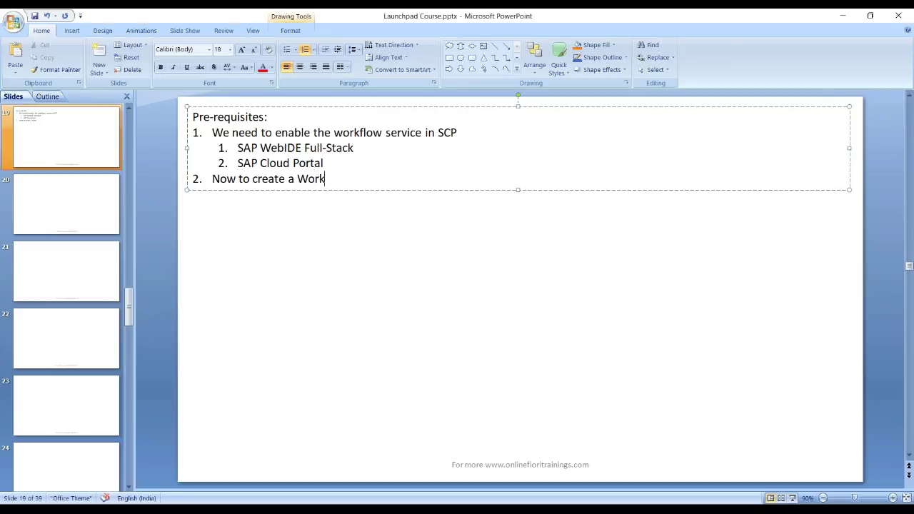
type("flow BPM project, we")
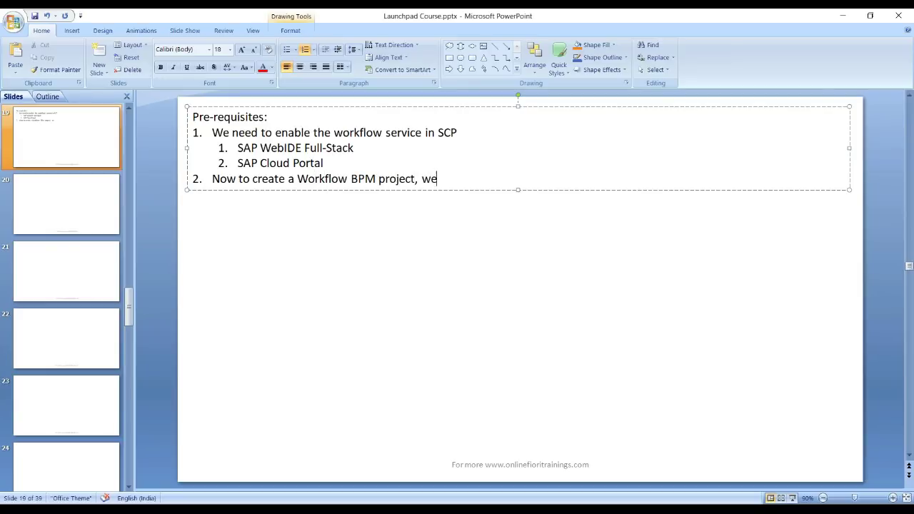
type(" need to also enable a fe")
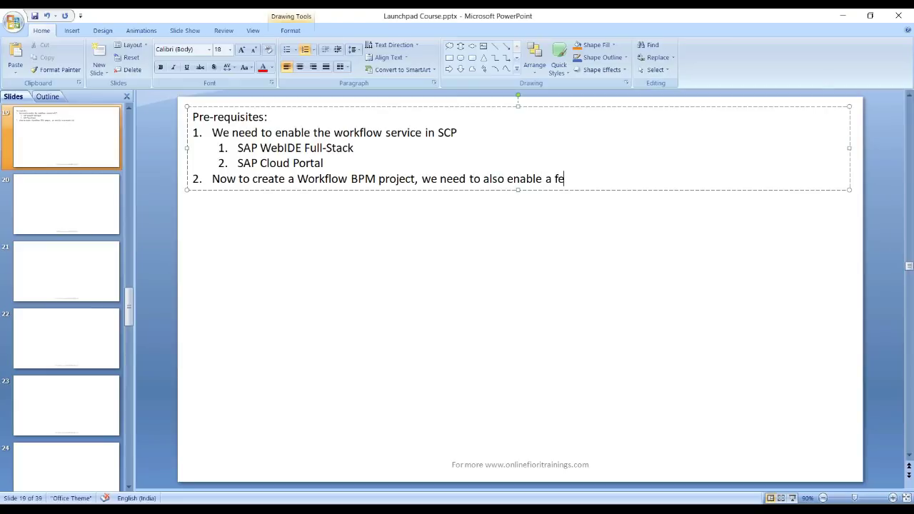
type("ature.")
Step: Extend item 2 on the slide with "for workflow modelling in WebIDE" and correct the spelling of "modelling"
left_click(602, 190)
left_click(595, 180)
type("for workl")
key("BackSpace")
key("BackSpace")
type("kflow modelin")
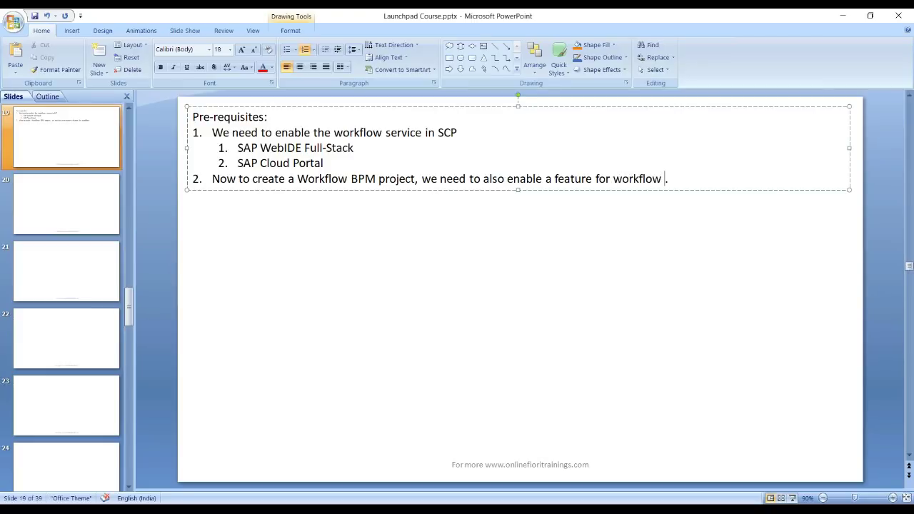
type("g in WebIDE")
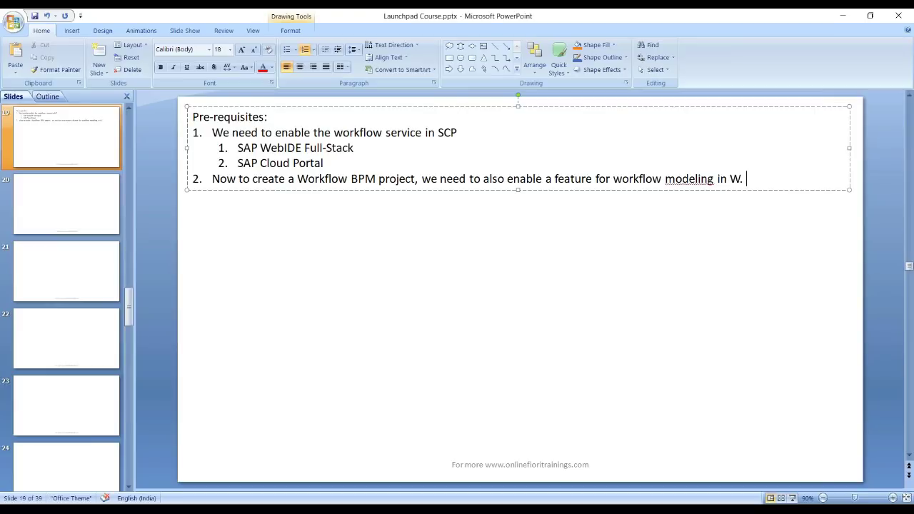
right_click(688, 179)
left_click(715, 187)
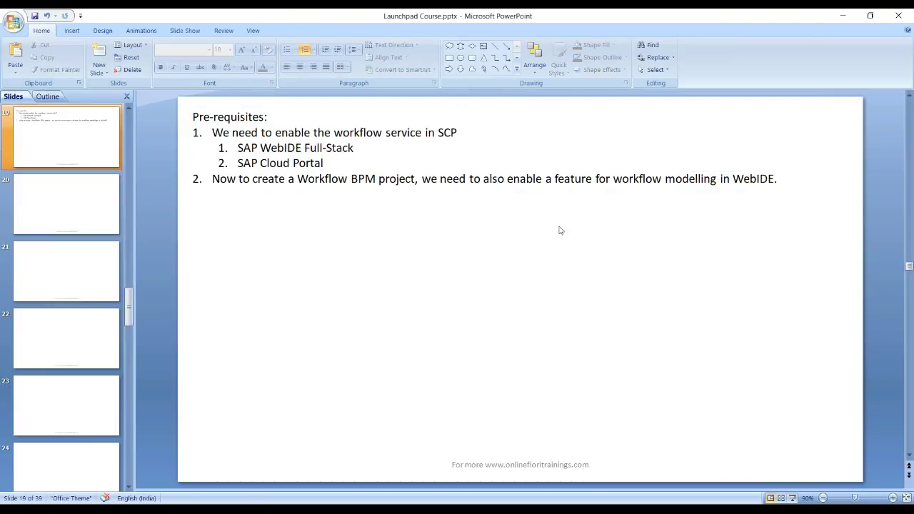
Step: Switch to SAP Web IDE Full-Stack, turn on the Workflow Editor feature in the workspace preferences and save
key("alt+Tab")
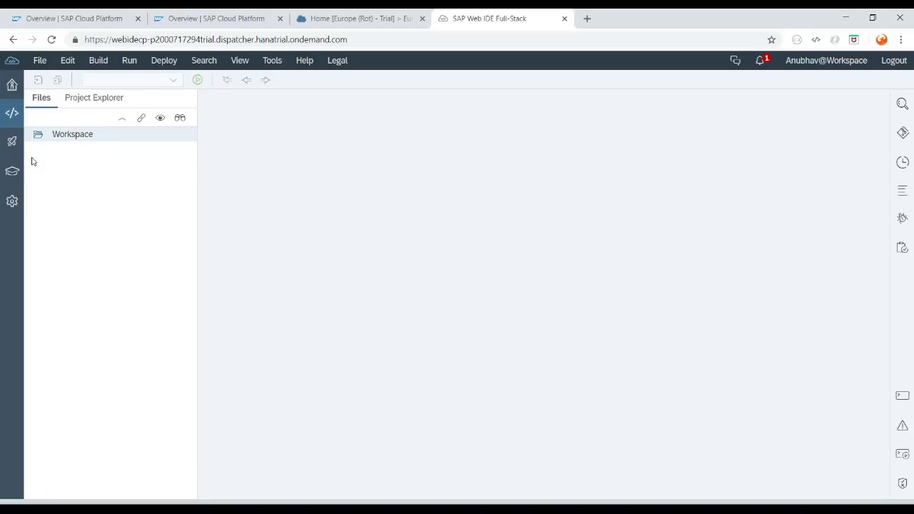
left_click(12, 203)
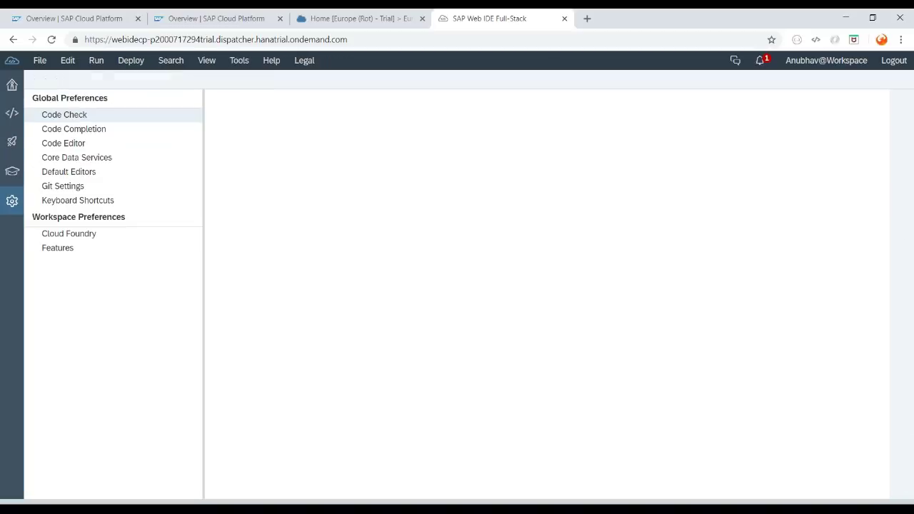
left_click(66, 250)
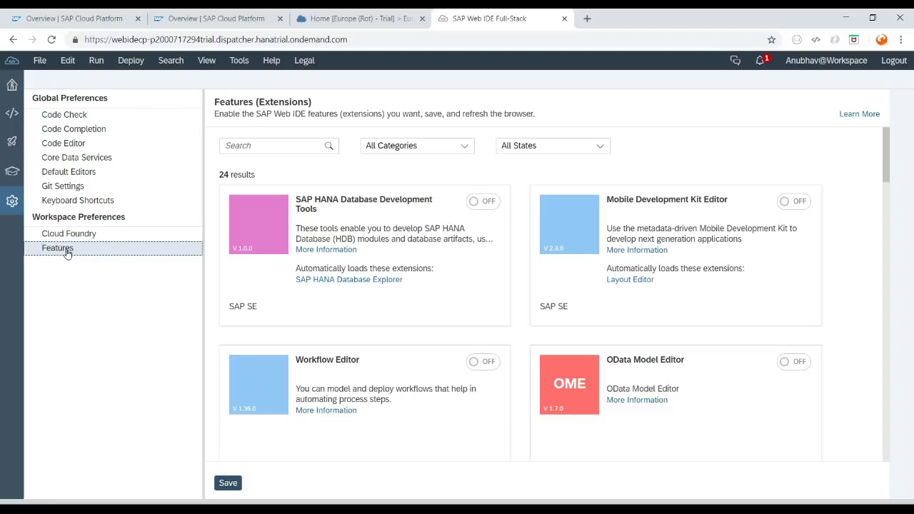
left_click(297, 360)
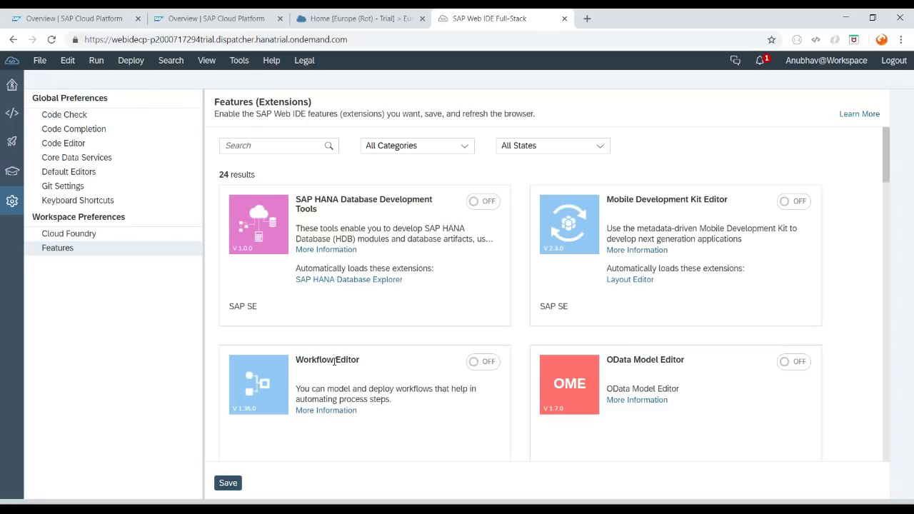
left_click(482, 362)
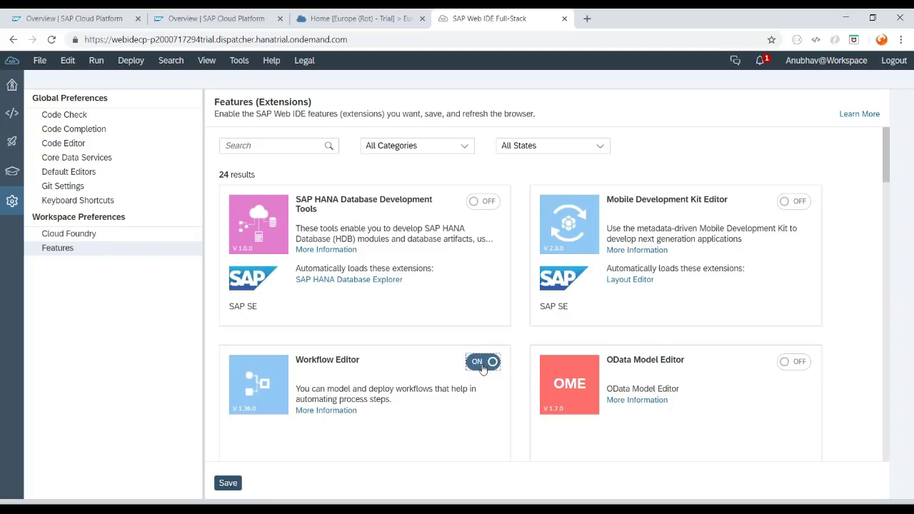
left_click(230, 485)
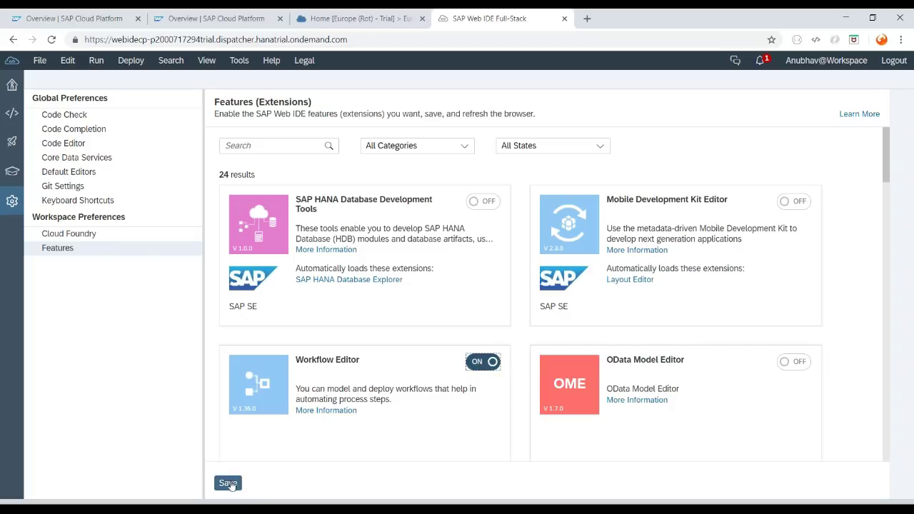
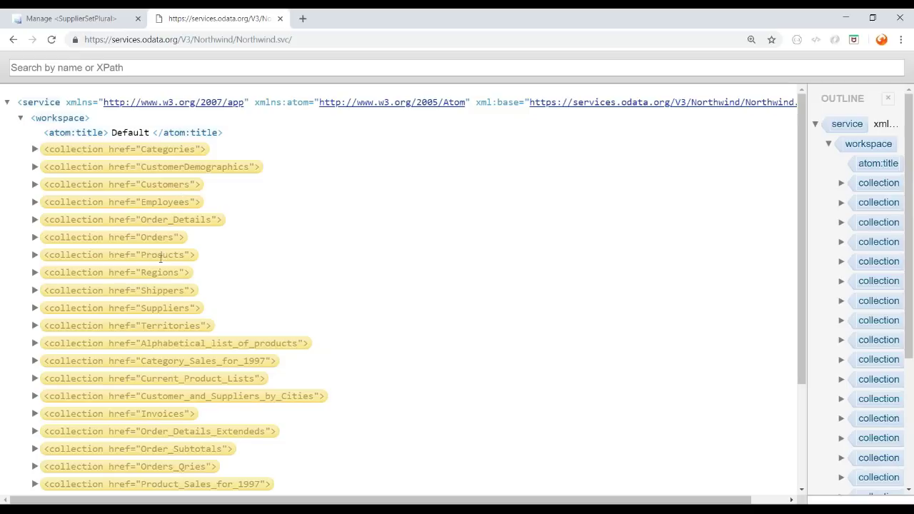
Step: Request the Northwind service's Products collection with ?$format=json and look through the product records
left_click_drag(142, 255, 202, 245)
key("ctrl+c")
left_click(367, 39)
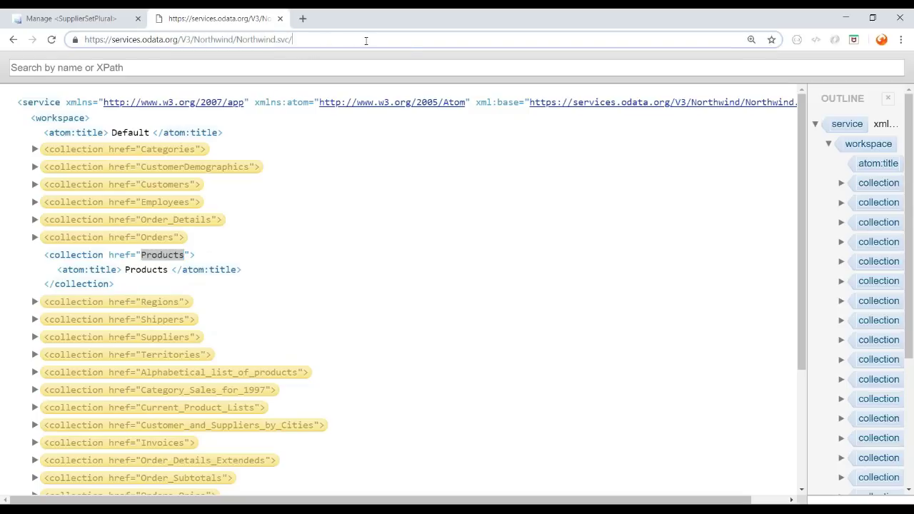
key("ctrl+v")
type("?$")
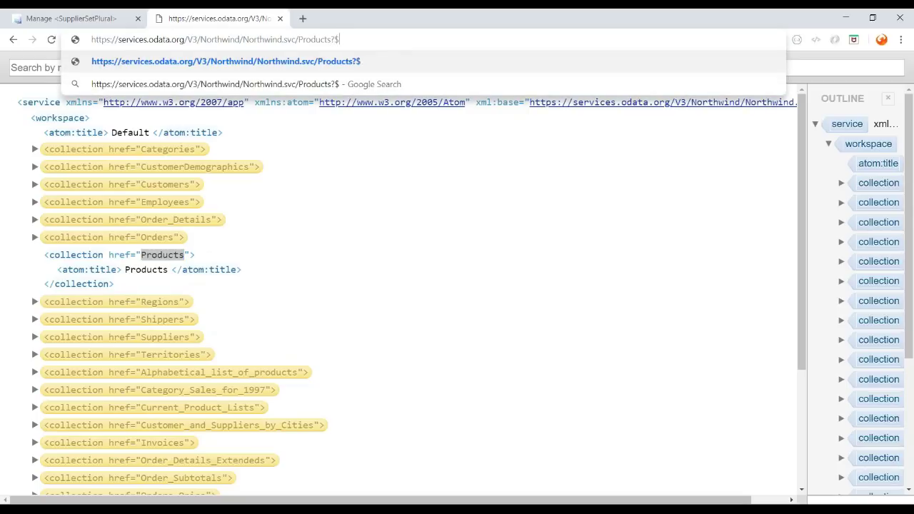
type("format=json")
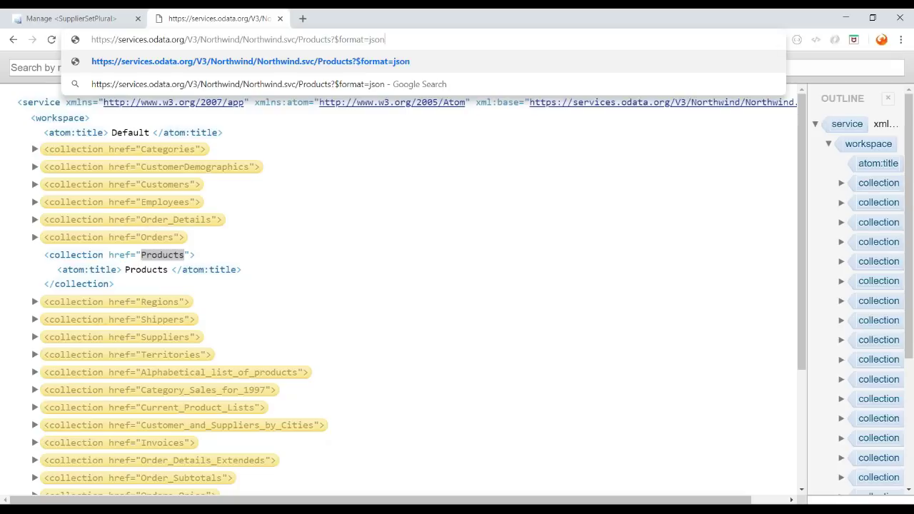
key("Return")
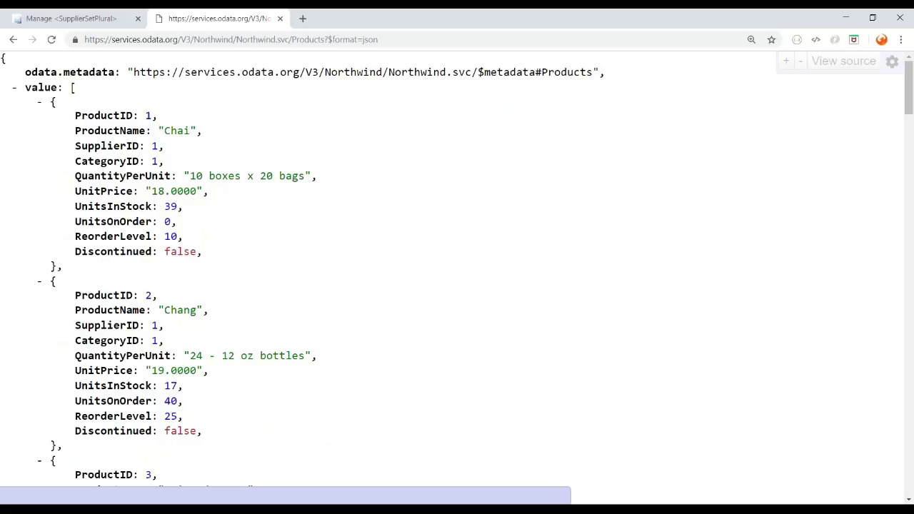
scroll(151, 263, "down", 5)
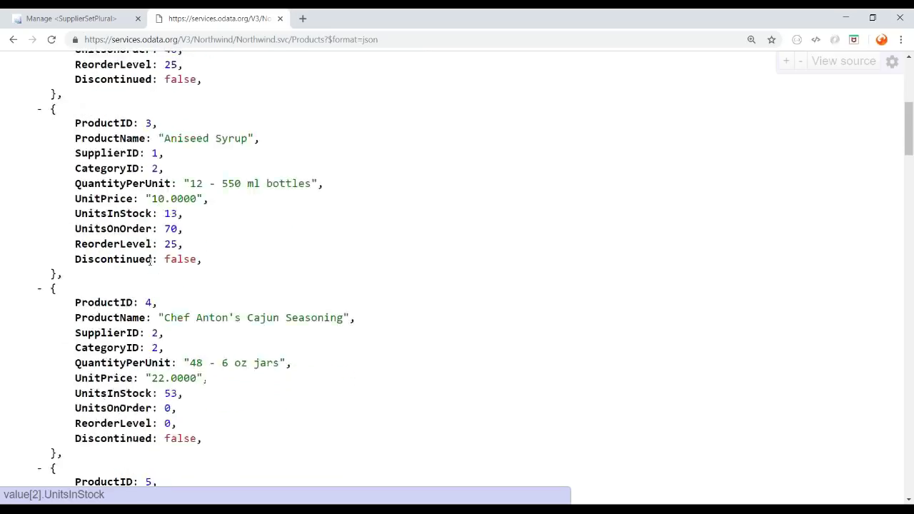
scroll(153, 262, "down", 7)
scroll(153, 263, "up", 12)
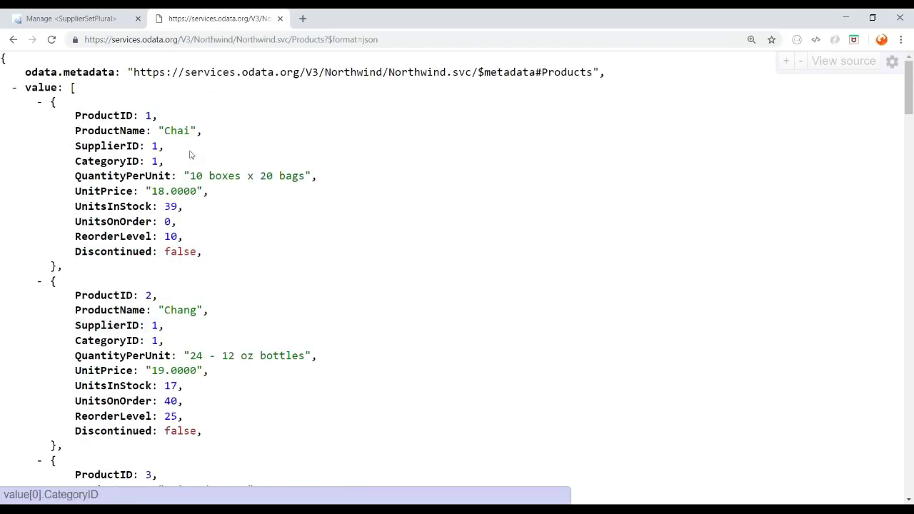
Step: Request only the product with key 3 by changing the address to Products(3)?$format=json, and examine its fields
left_click(328, 44)
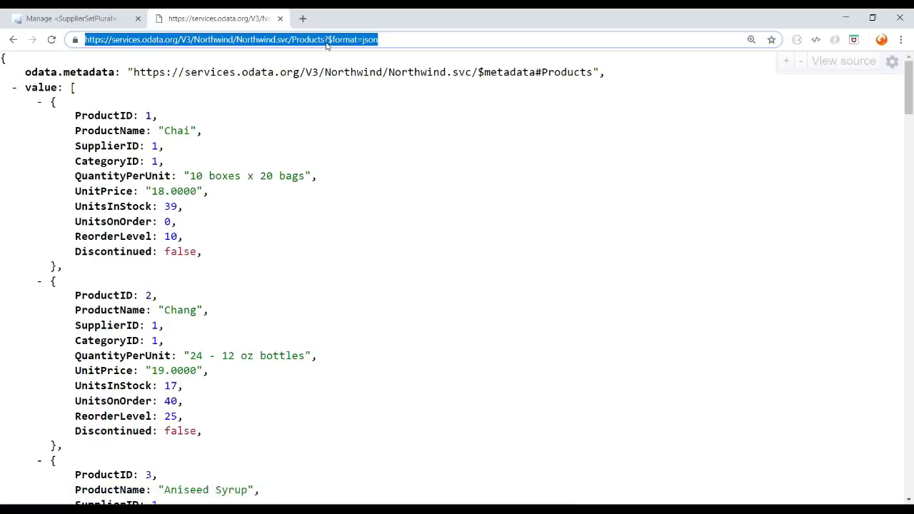
left_click(327, 41)
type("()")
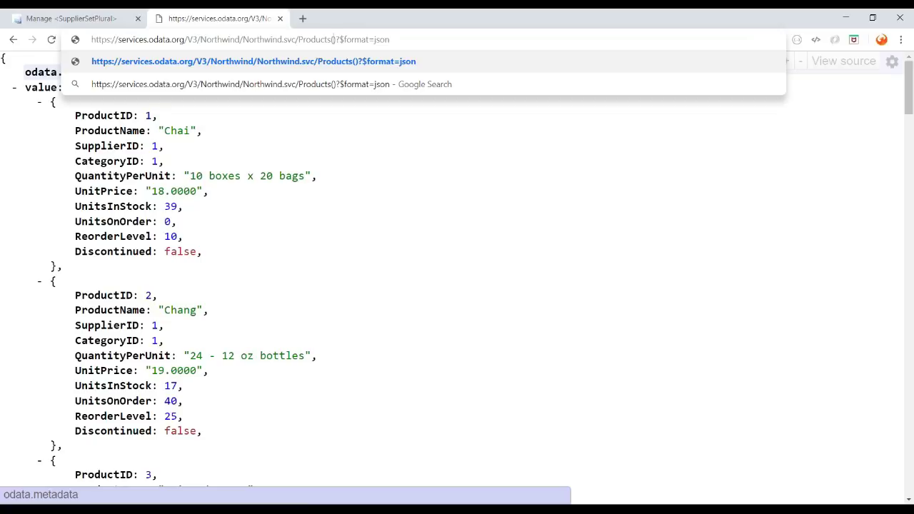
type("3")
key("Return")
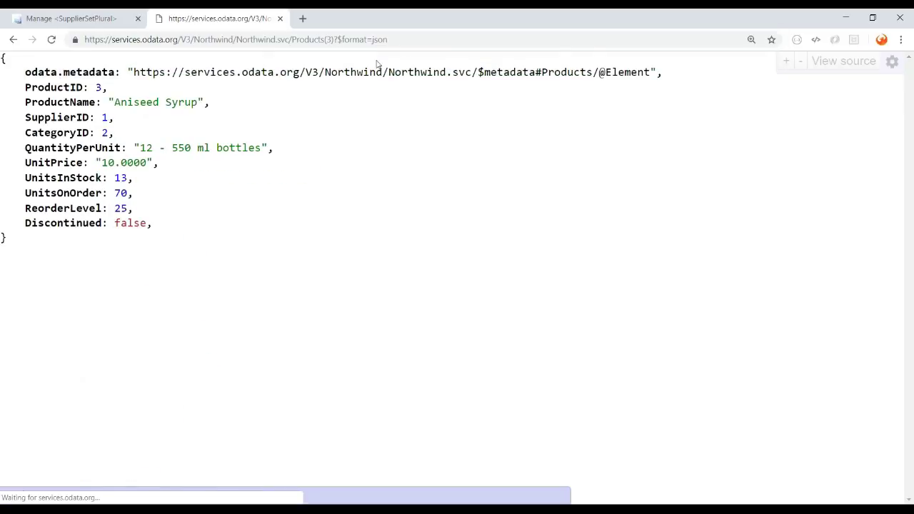
left_click_drag(25, 72, 167, 225)
left_click(173, 226)
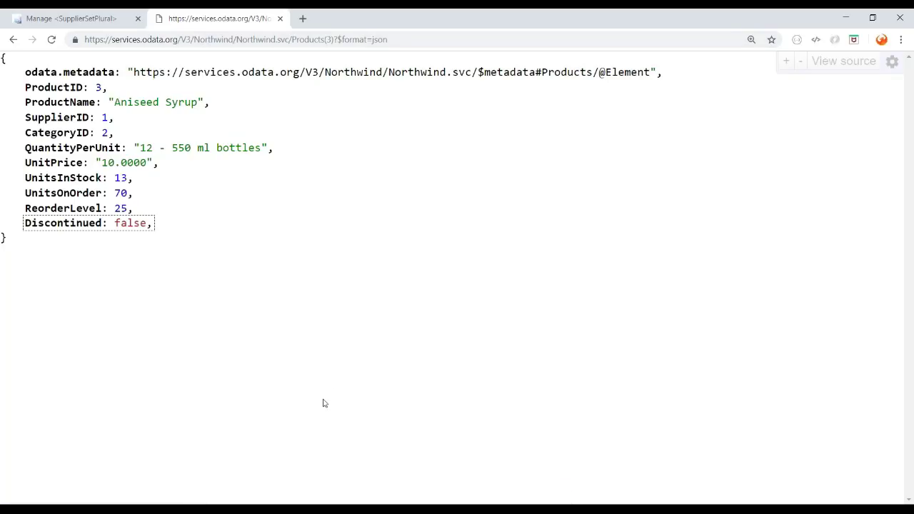
Step: Return to the SAP Cloud Platform Cockpit and show the trial subaccount's destinations
left_click(248, 468)
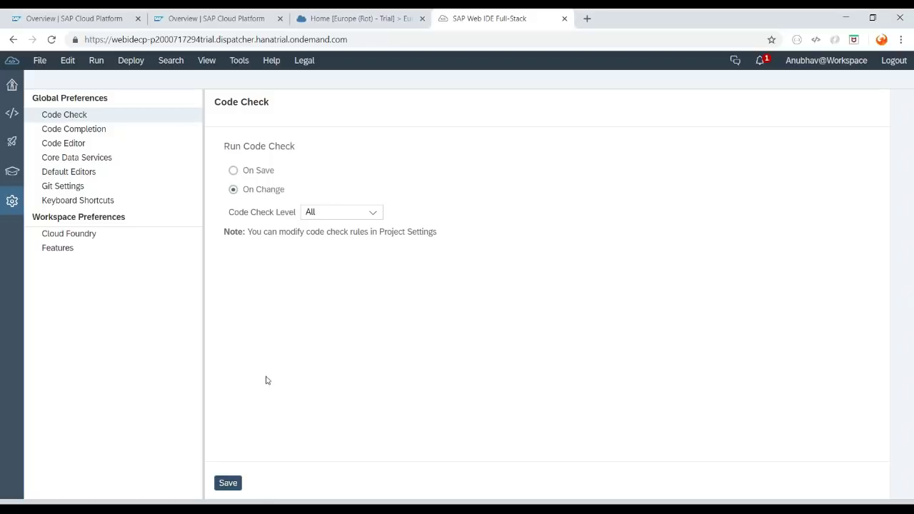
left_click(342, 18)
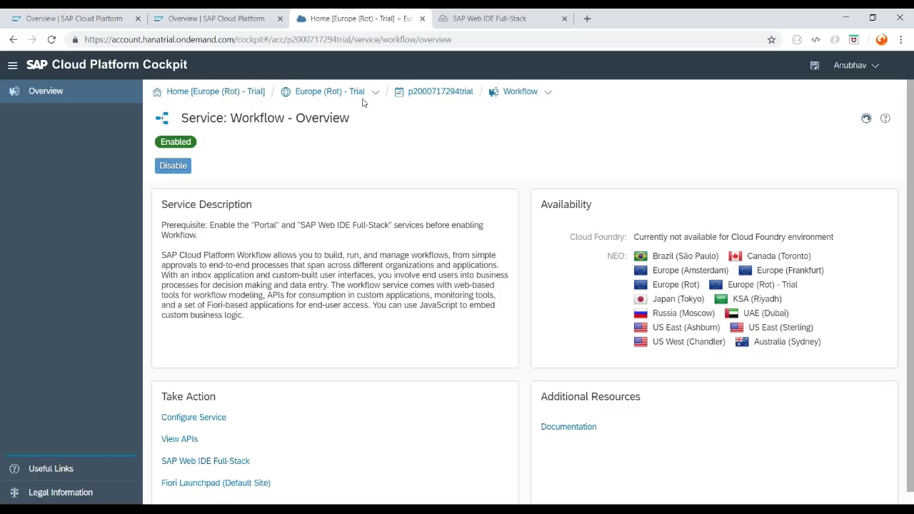
left_click(434, 93)
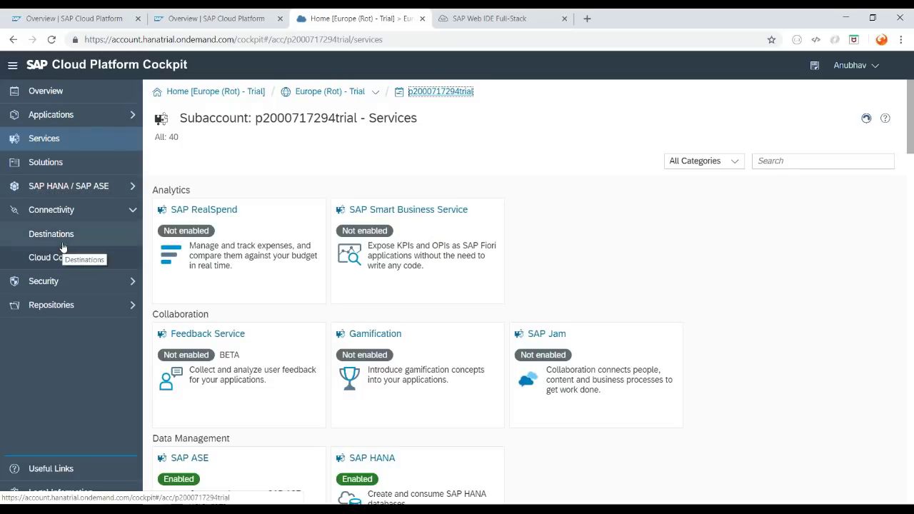
left_click(63, 245)
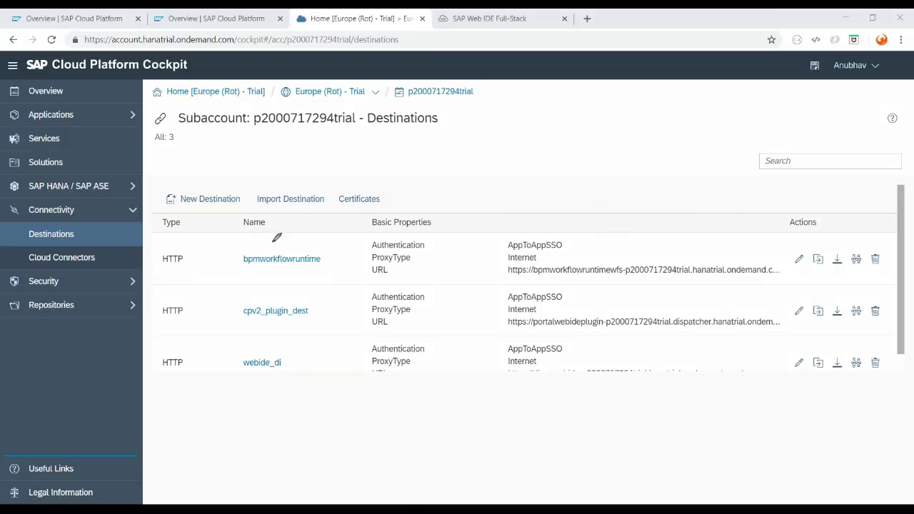
mouse_move(272, 238)
left_mouse_down()
mouse_move(246, 239)
mouse_move(235, 276)
mouse_move(323, 275)
mouse_move(333, 242)
mouse_move(280, 236)
left_mouse_up()
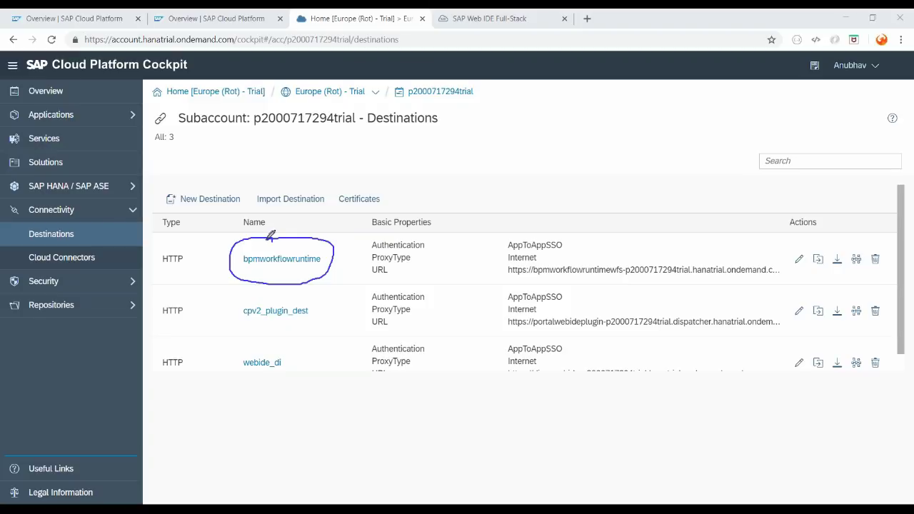
left_click_drag(245, 267, 320, 267)
mouse_move(607, 105)
left_mouse_down()
mouse_move(606, 172)
mouse_move(719, 175)
mouse_move(719, 99)
mouse_move(606, 104)
mouse_move(637, 150)
mouse_move(651, 116)
mouse_move(661, 149)
mouse_move(671, 133)
mouse_move(671, 149)
mouse_move(674, 131)
mouse_move(692, 143)
mouse_move(703, 133)
mouse_move(708, 150)
mouse_move(706, 127)
left_mouse_up()
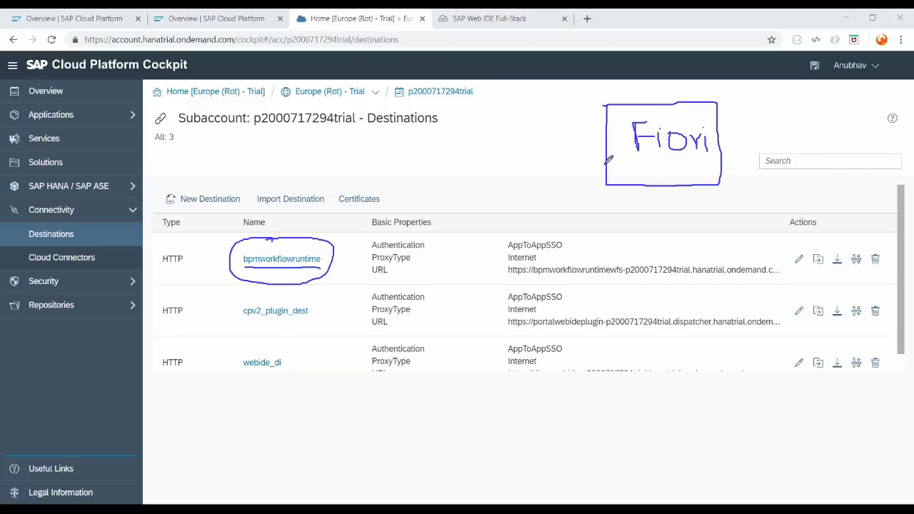
mouse_move(389, 135)
left_mouse_down()
mouse_move(393, 191)
mouse_move(494, 191)
mouse_move(490, 121)
mouse_move(390, 129)
mouse_move(391, 153)
mouse_move(407, 172)
mouse_move(423, 143)
left_mouse_up()
mouse_move(427, 151)
left_mouse_down()
mouse_move(433, 146)
mouse_move(434, 171)
mouse_move(456, 153)
mouse_move(441, 181)
left_mouse_up()
left_click_drag(455, 143, 455, 170)
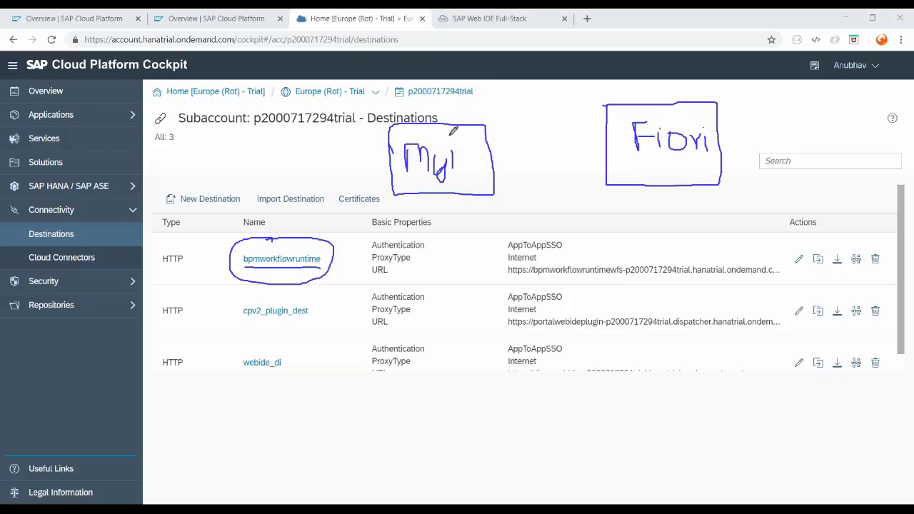
mouse_move(463, 136)
left_mouse_down()
mouse_move(462, 179)
mouse_move(483, 158)
mouse_move(488, 175)
left_mouse_up()
mouse_move(605, 141)
left_mouse_down()
mouse_move(544, 141)
mouse_move(507, 165)
mouse_move(580, 176)
mouse_move(593, 150)
mouse_move(605, 165)
left_mouse_up()
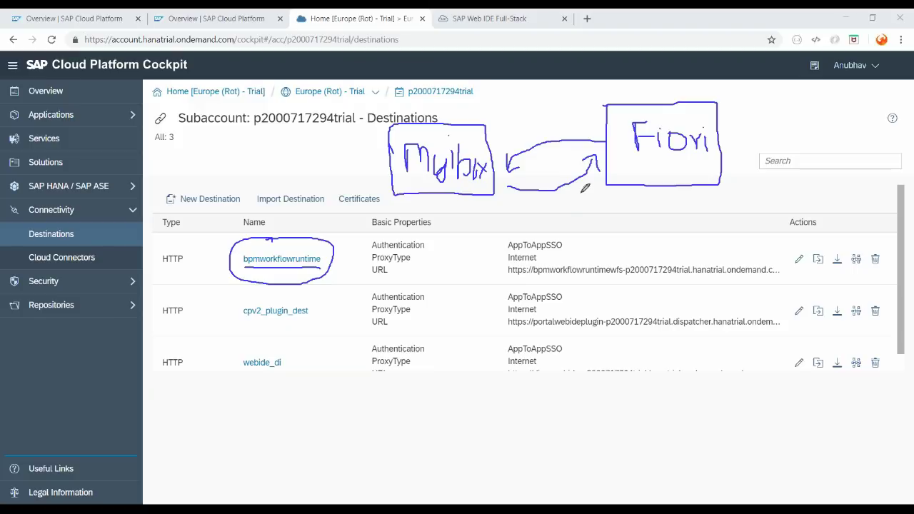
key("Escape")
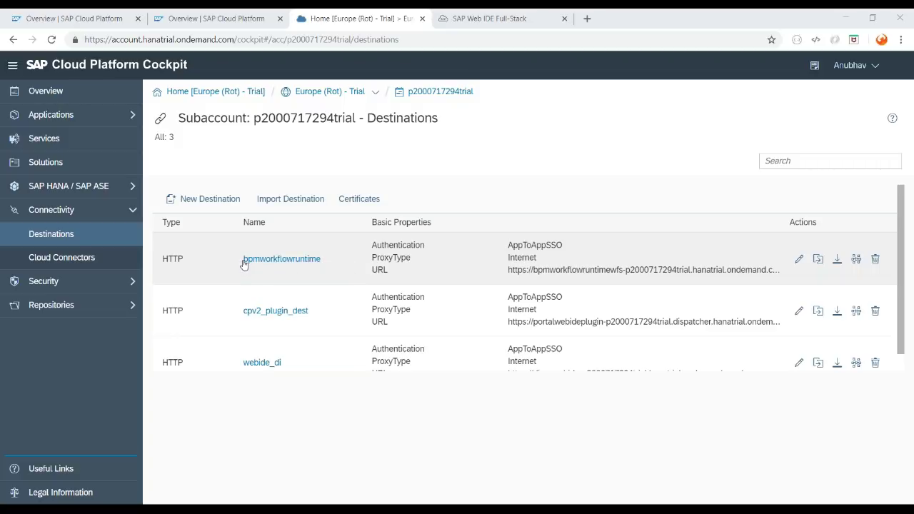
Step: Start a new HTTP destination named Northwind with the description "My Sample Data"
left_click(188, 203)
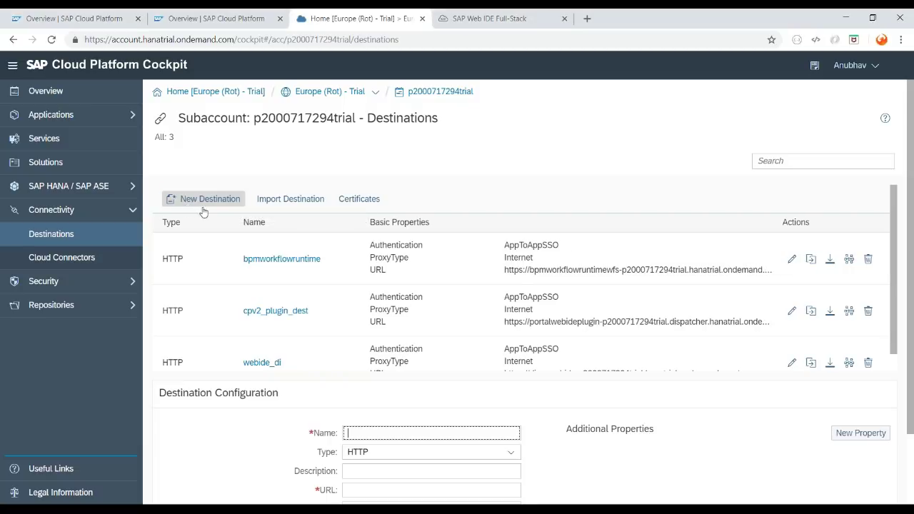
scroll(475, 336, "down", 1)
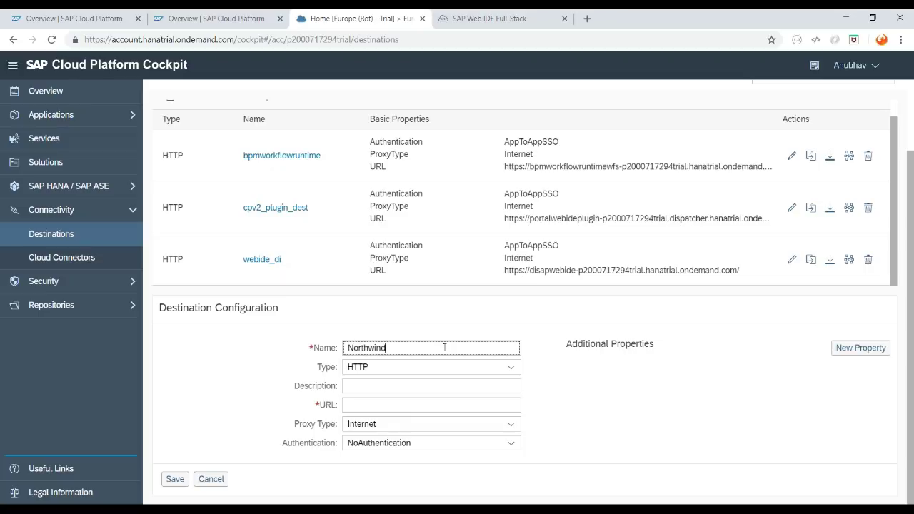
left_click(485, 389)
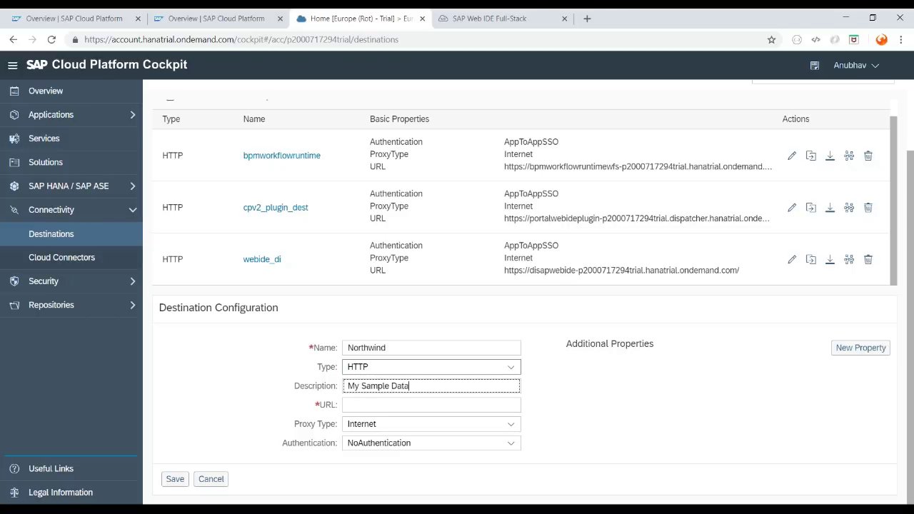
left_click(459, 402)
key("alt+Tab")
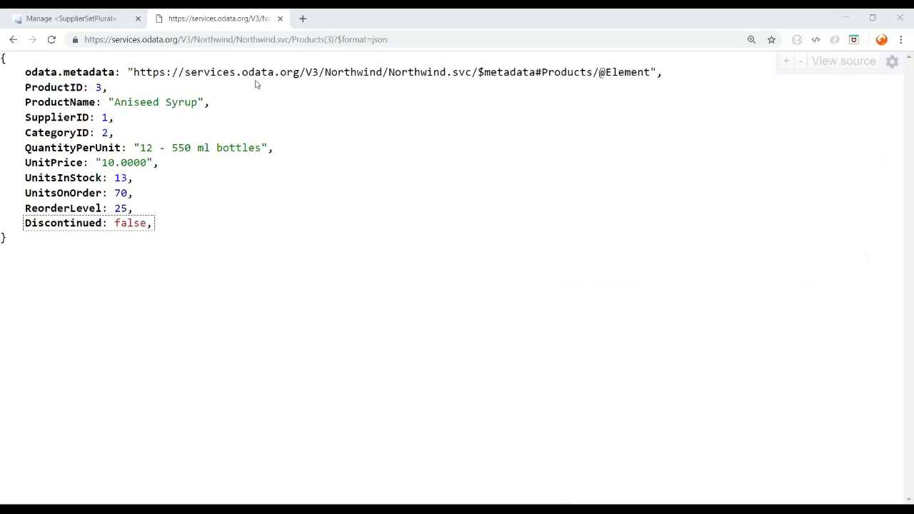
left_click_drag(178, 39, 81, 39)
key("ctrl+c")
key("alt+Tab")
key("ctrl+v")
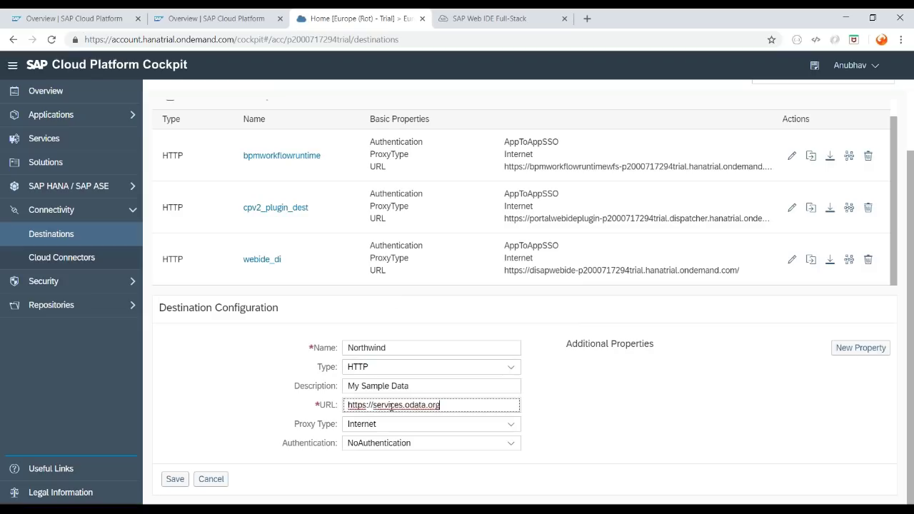
type("/")
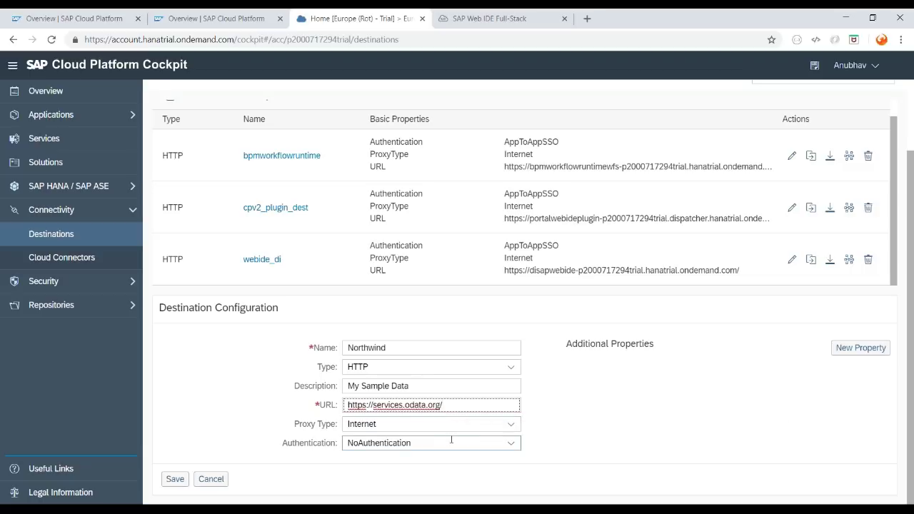
Step: Keep the Northwind destination's authentication at NoAuthentication and add an additional property named WebIDESystem
left_click(512, 444)
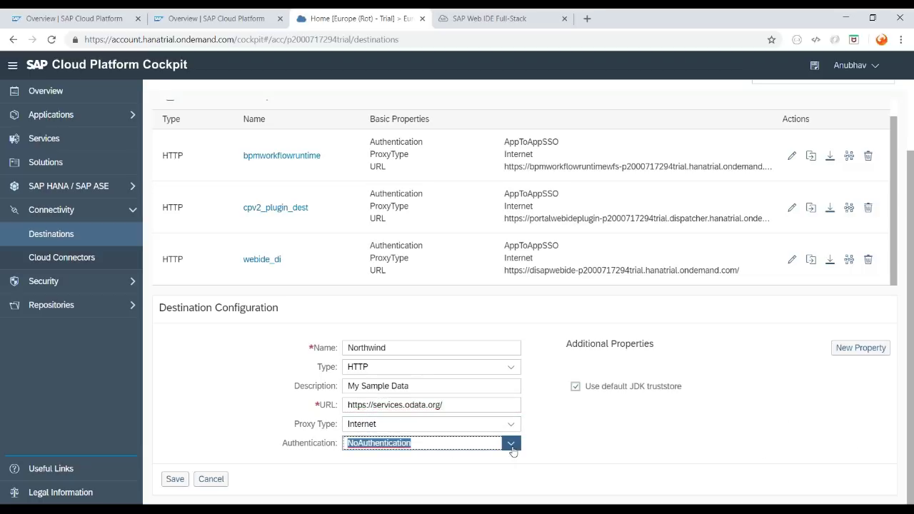
left_click(513, 449)
left_click(740, 395)
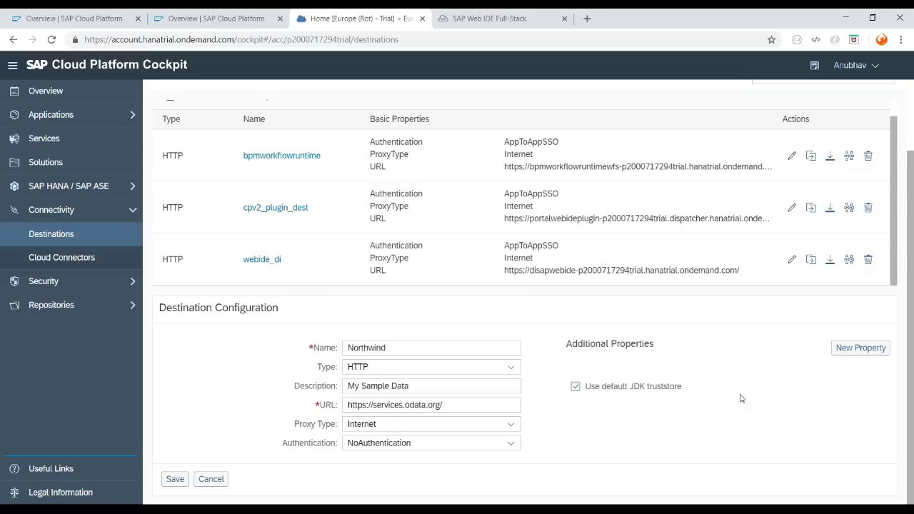
left_click(843, 350)
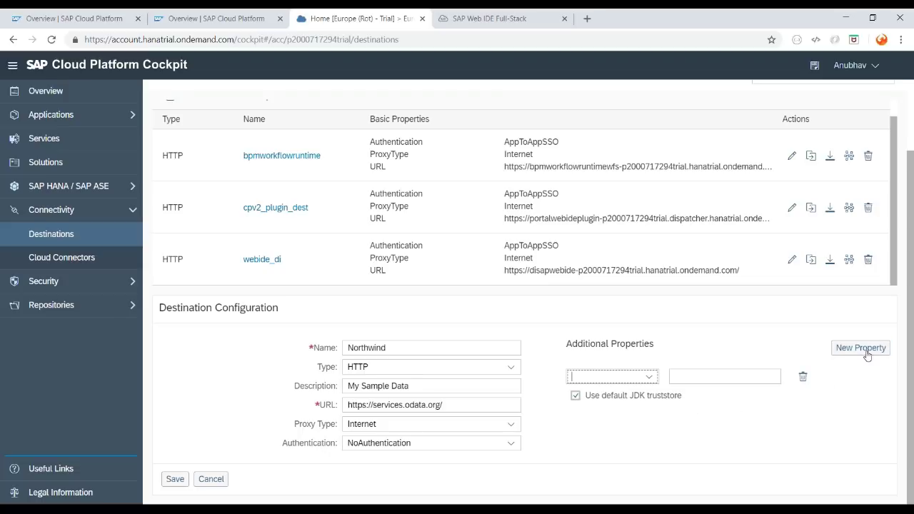
left_click(650, 383)
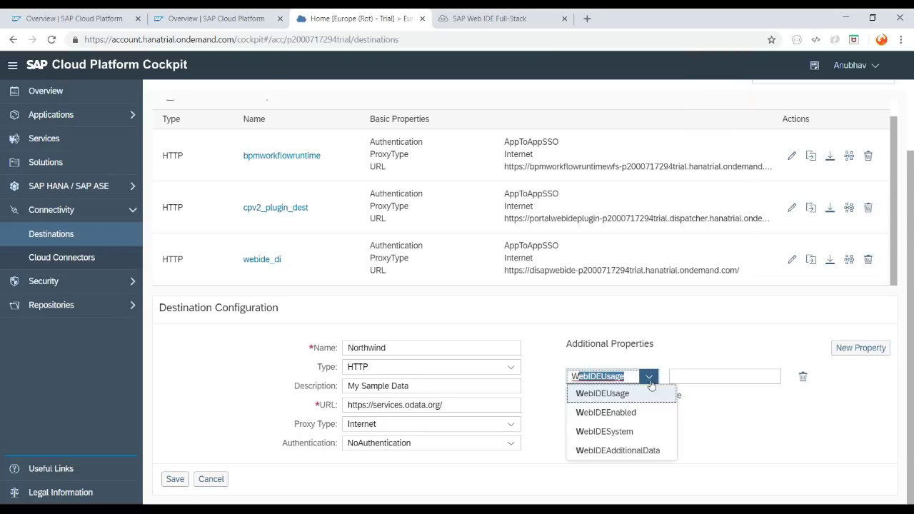
left_click(622, 432)
Step: Add two more additional properties to the destination, named WebIDEEnabled and WebIDEUsage
left_click(859, 349)
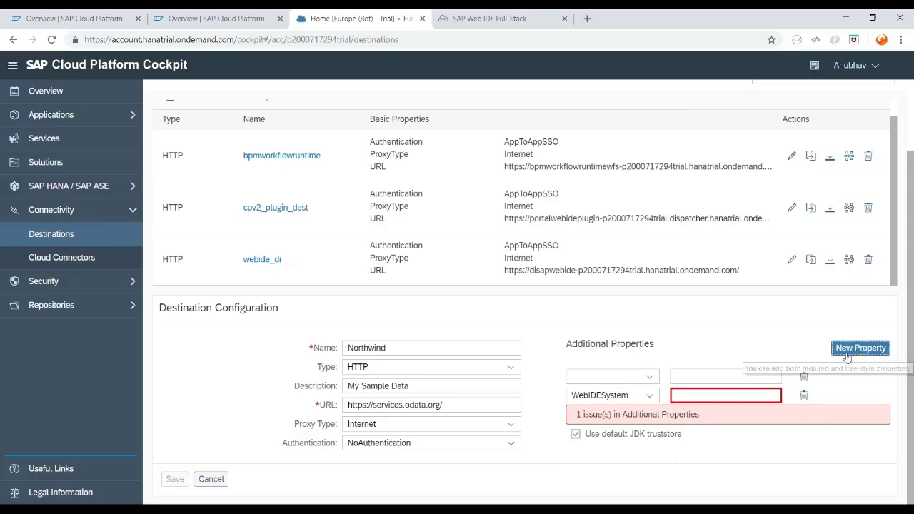
left_click(860, 348)
left_click(650, 377)
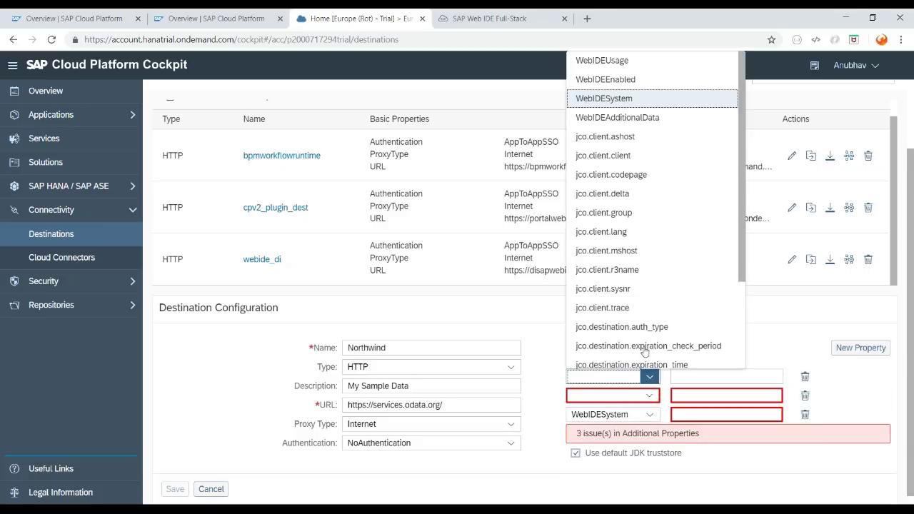
left_click(616, 81)
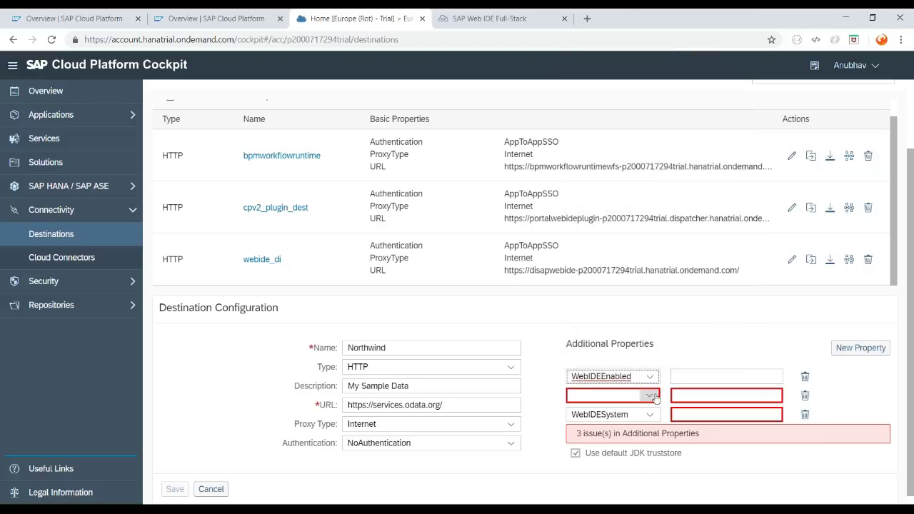
left_click(650, 396)
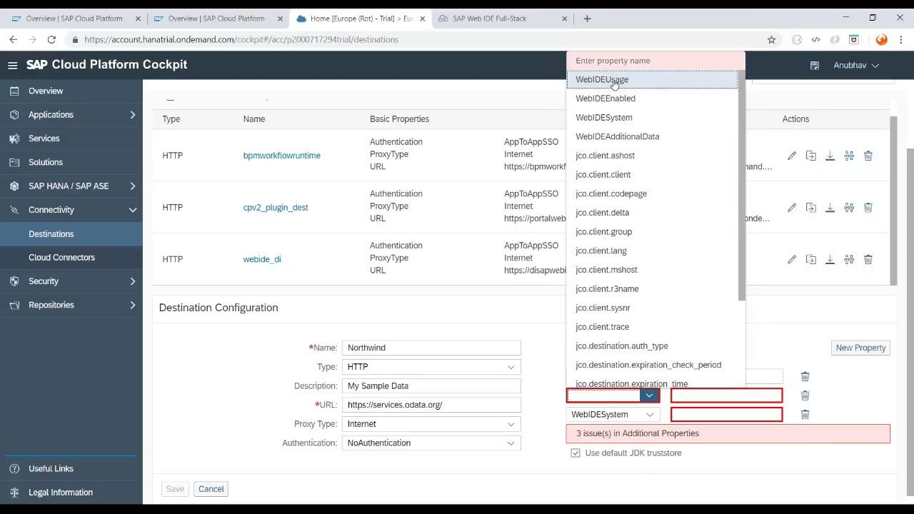
left_click(625, 120)
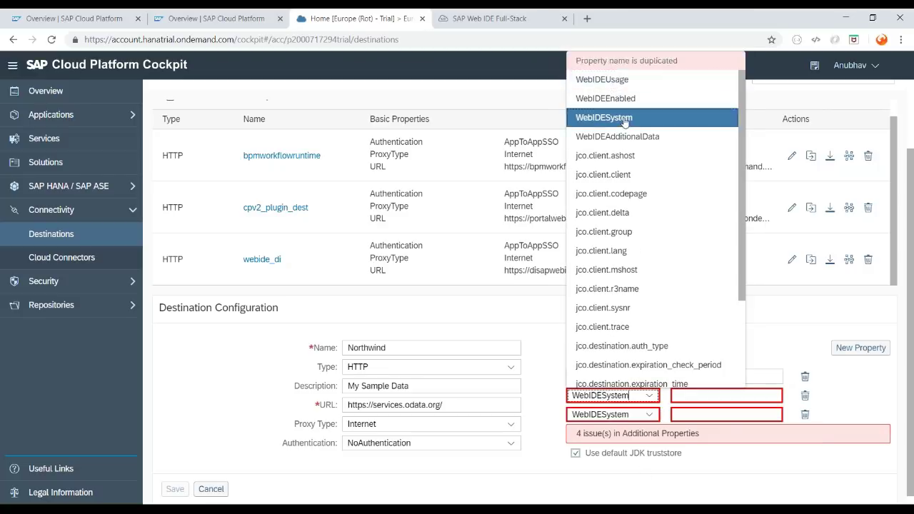
left_click(650, 396)
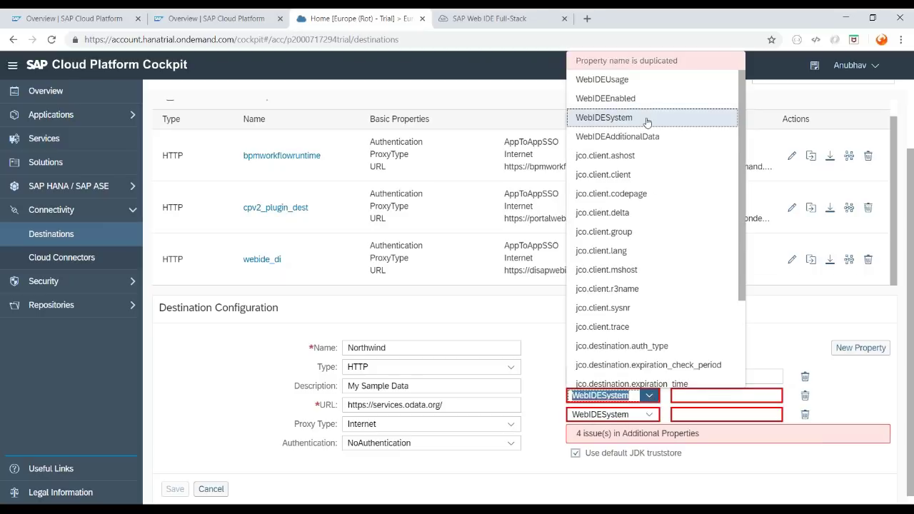
left_click(647, 86)
Step: Set WebIDEEnabled to true, WebIDEUsage to odata_gen and WebIDESystem to Northwind_Odata
left_click(704, 376)
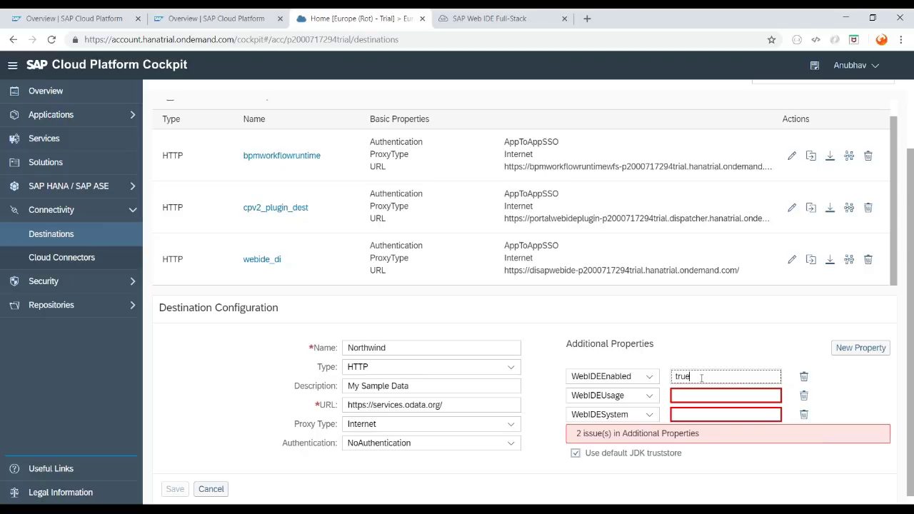
key("Tab")
key("Tab")
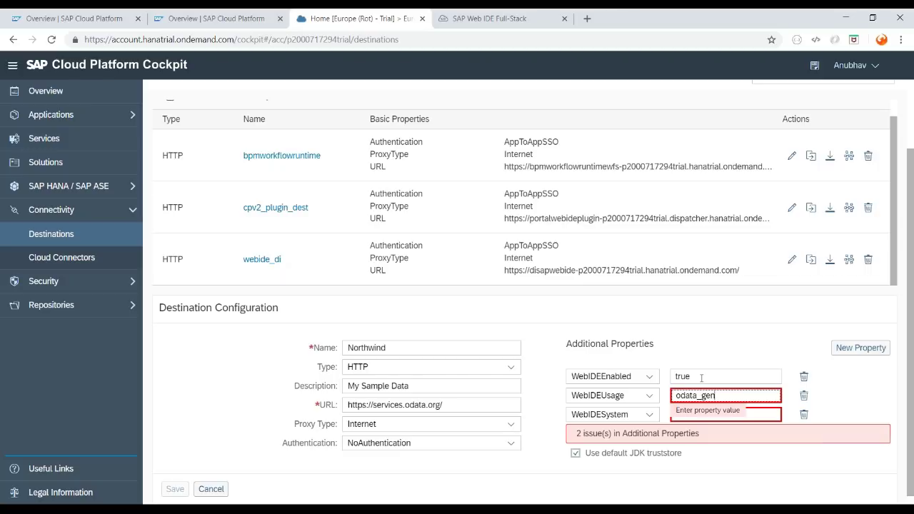
key("Tab")
key("Tab")
key("Tab")
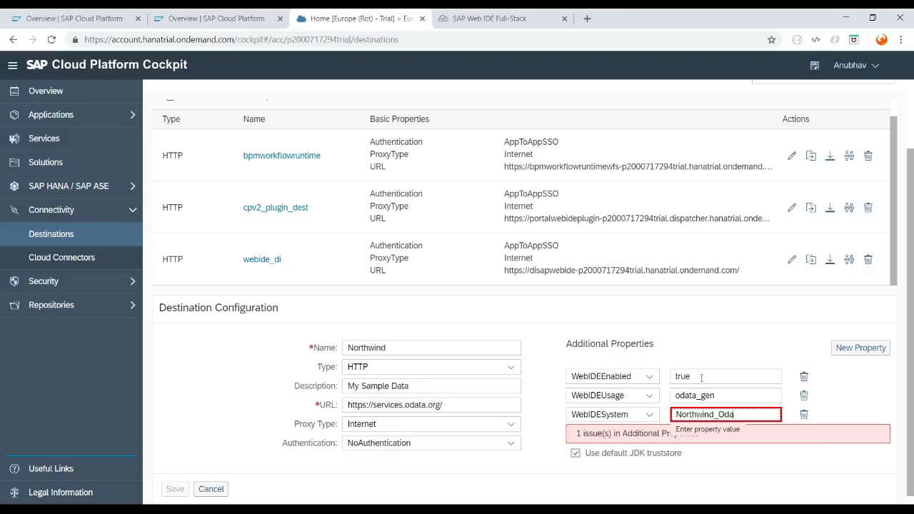
left_click(639, 477)
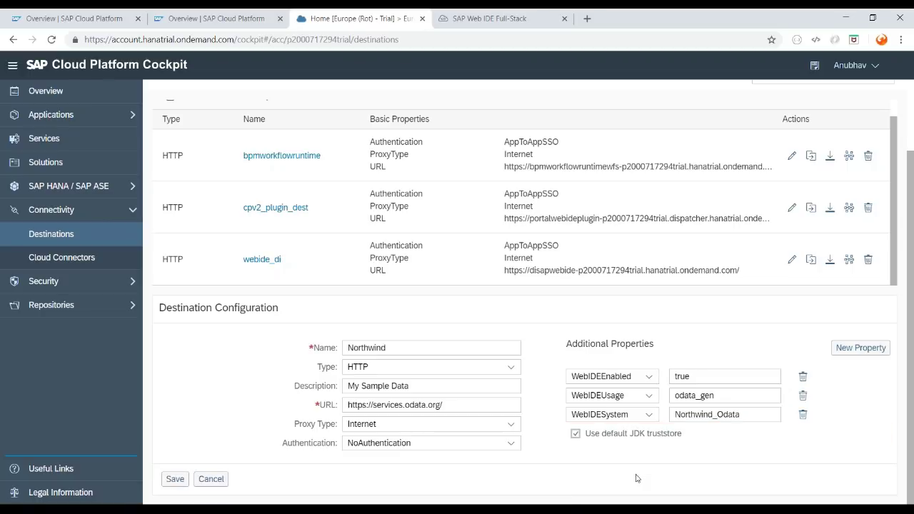
Step: Save the Northwind destination and check its connection, closing the check result
left_click(175, 480)
scroll(441, 369, "down", 1)
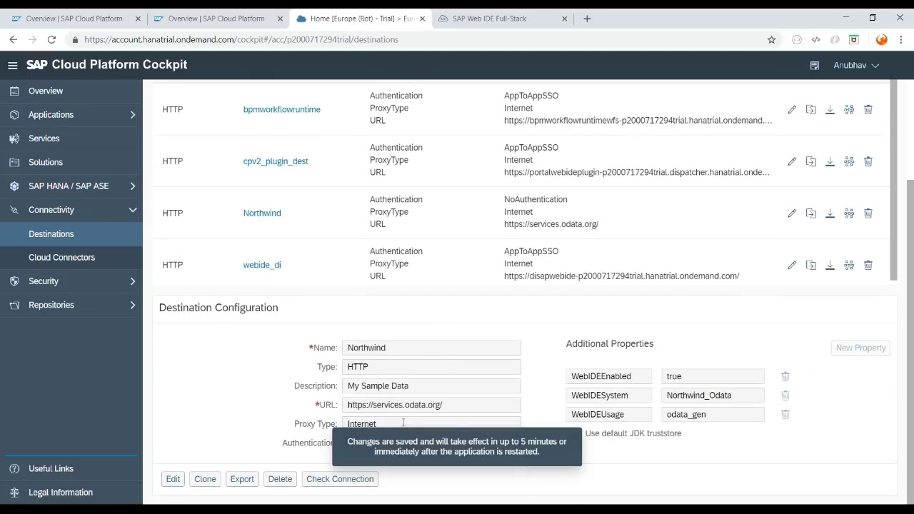
left_click(340, 479)
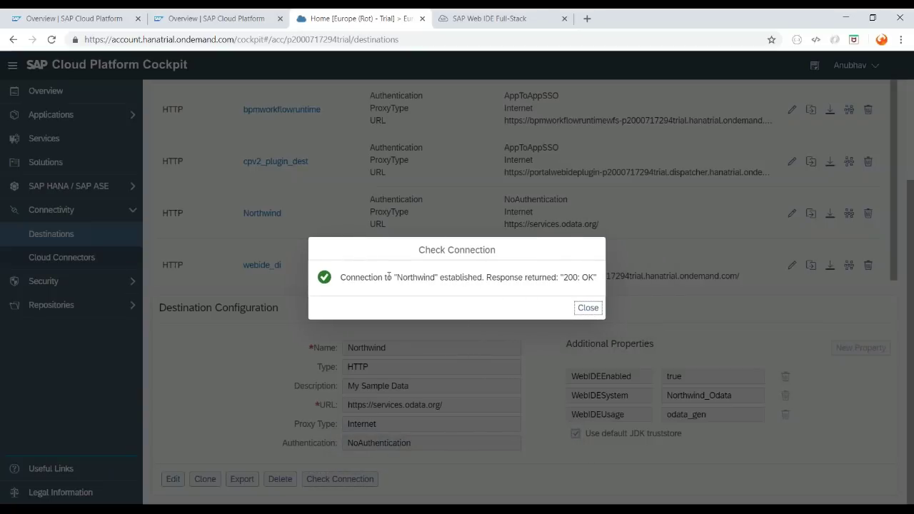
left_click_drag(342, 278, 602, 279)
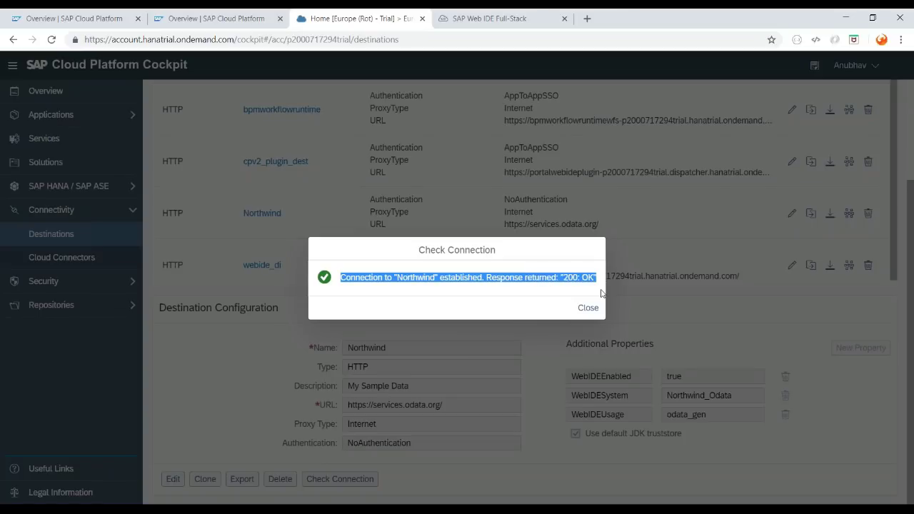
left_click(599, 310)
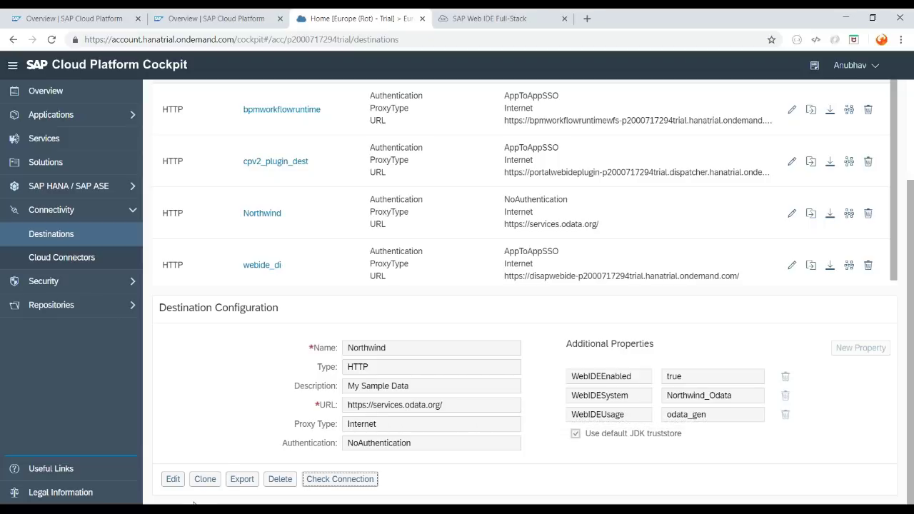
Step: Switch to the PowerPoint presentation and draw a tall rounded rectangle labelled "SAP WebIDE Full-Stack" on blank slide 20
key("alt+Tab")
left_click(70, 357)
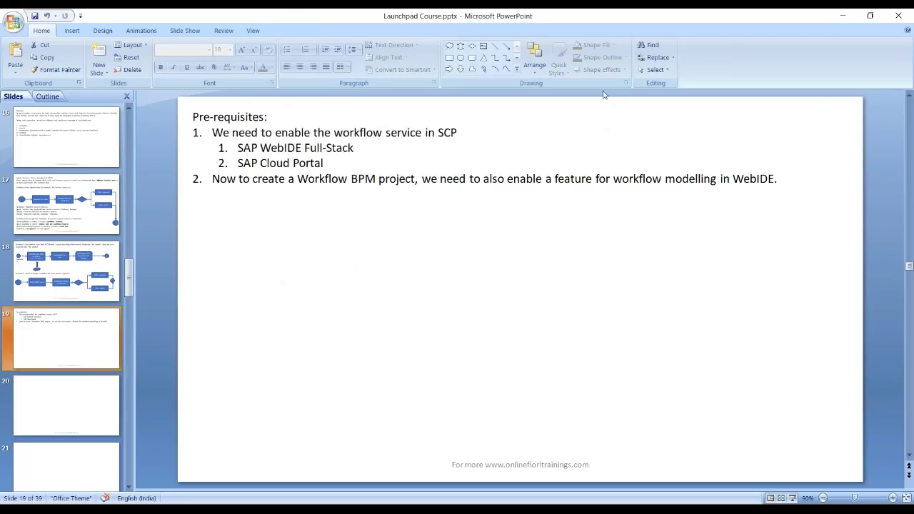
left_click(92, 395)
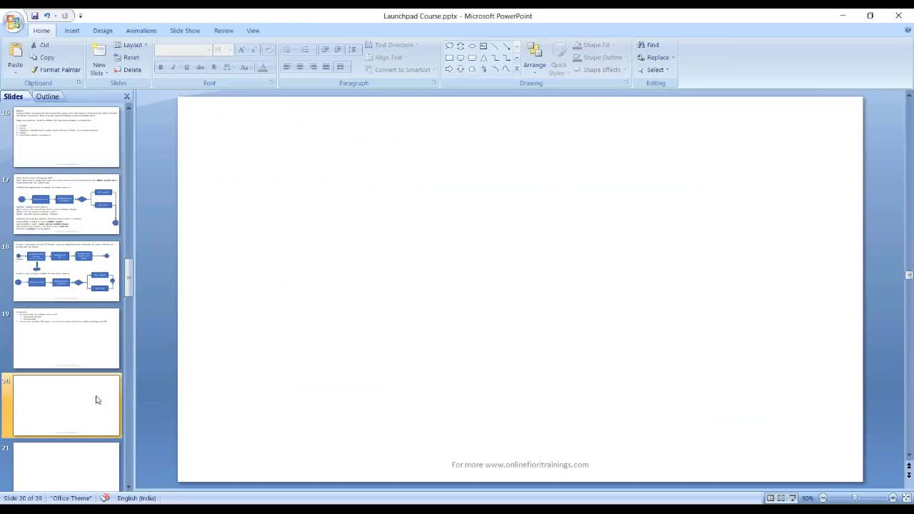
left_click(471, 59)
left_click_drag(233, 149, 345, 305)
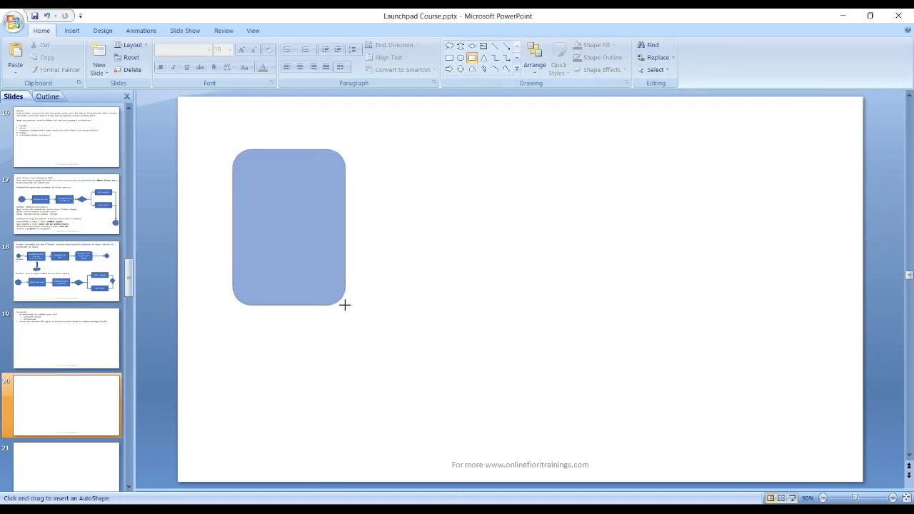
type("SAP")
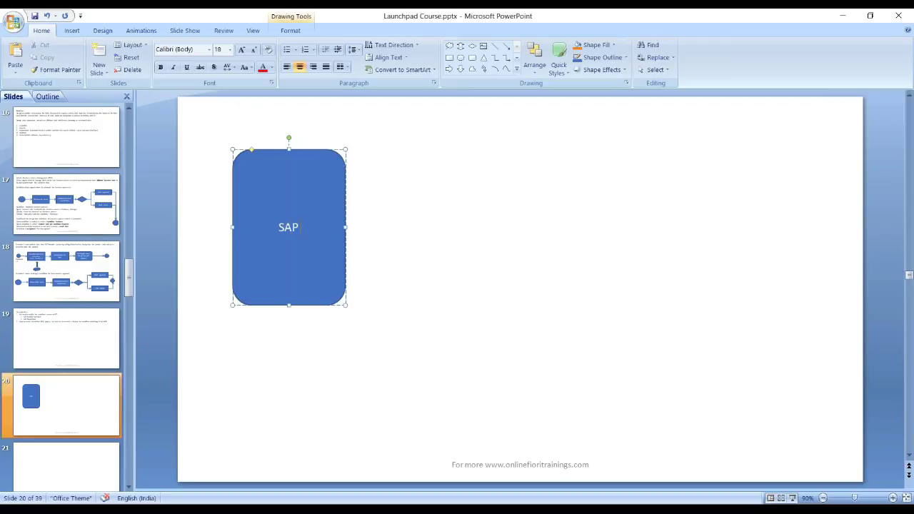
type(" WebIDE Ful")
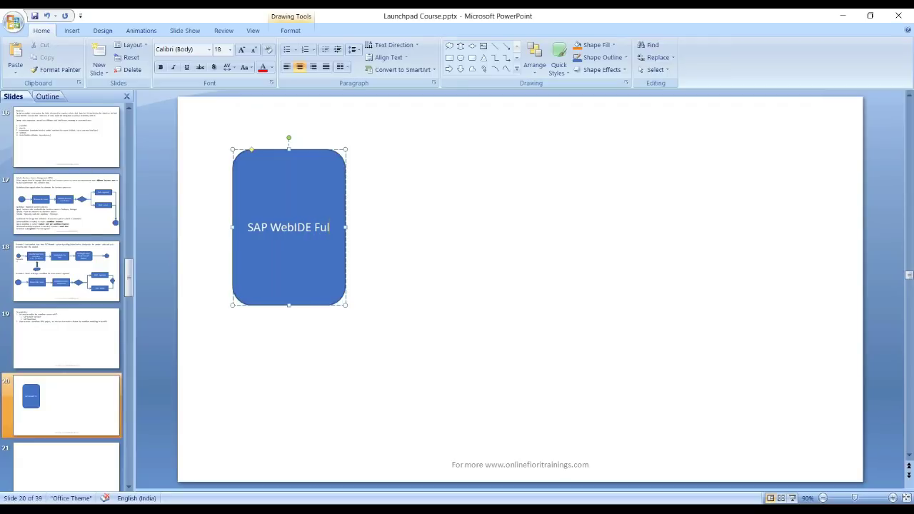
type("l-Stack")
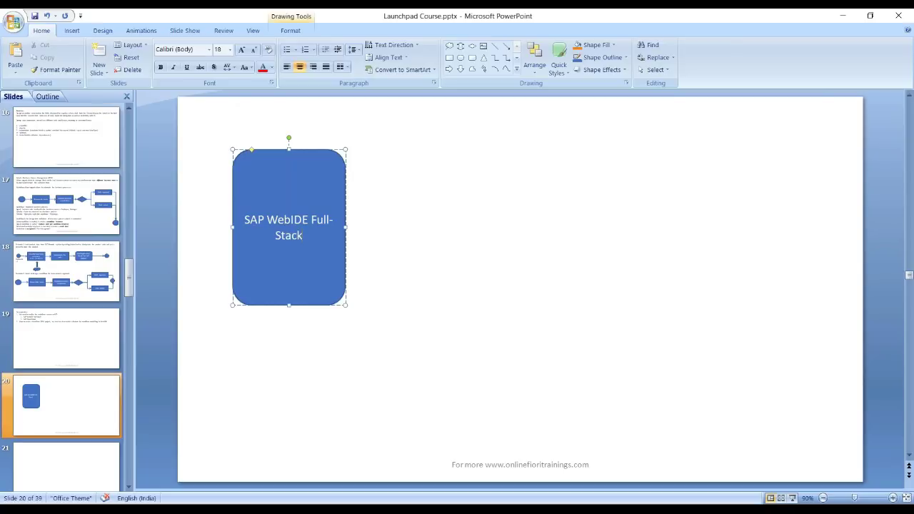
Step: Add two stacked rounded rectangles beside the SAP WebIDE Full-Stack box and label the upper one "Northwind"
left_click(473, 57)
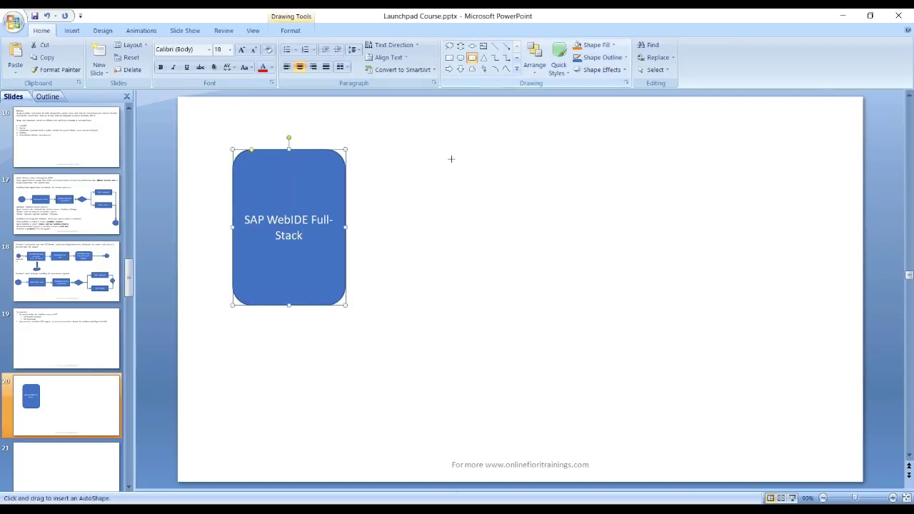
left_click_drag(429, 141, 515, 243)
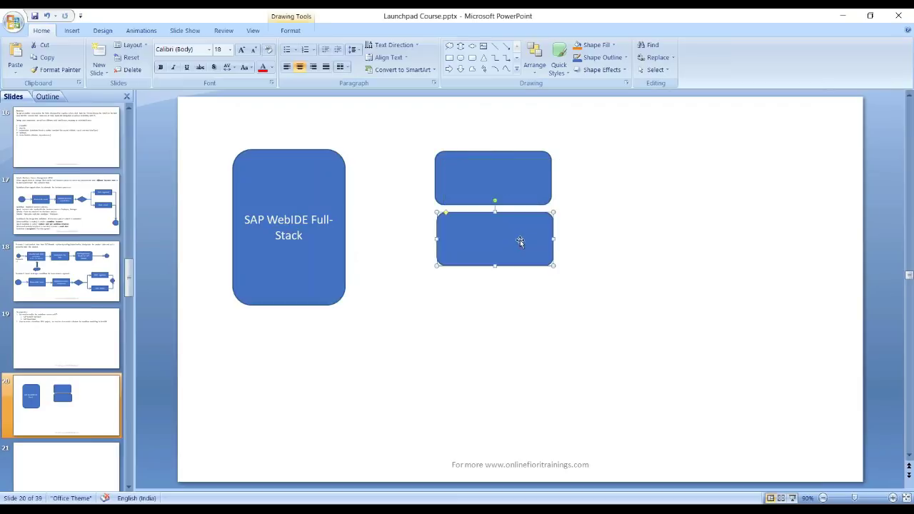
left_click(534, 206)
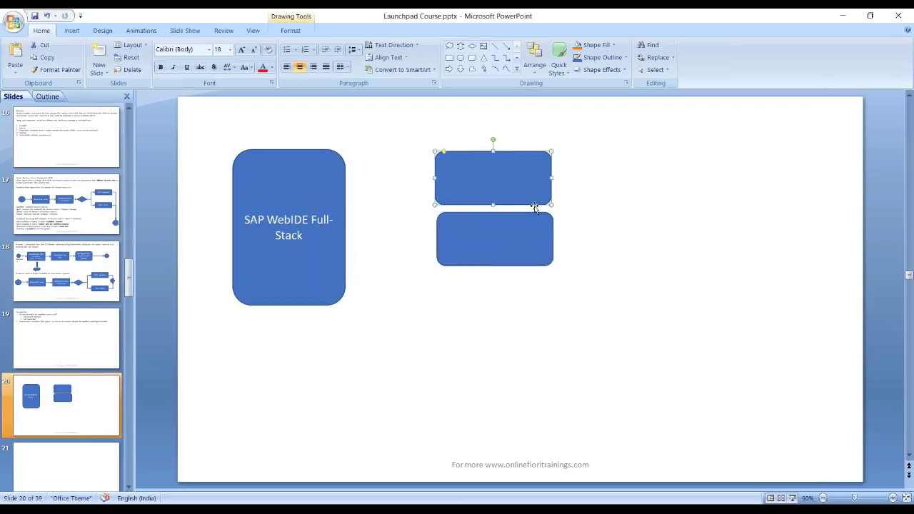
type("Northwind")
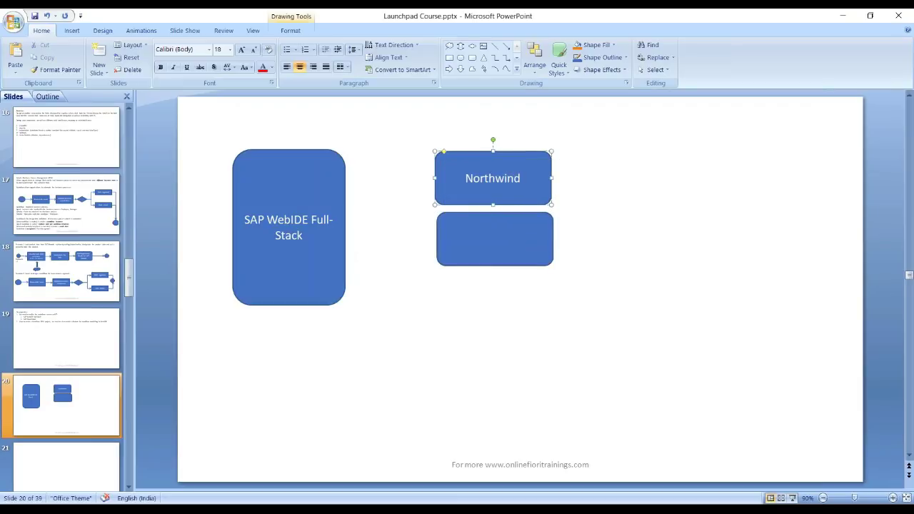
Step: Draw a cloud callout in the slide's upper-right corner and label it "Northwind Odata In cloud"
left_click(516, 68)
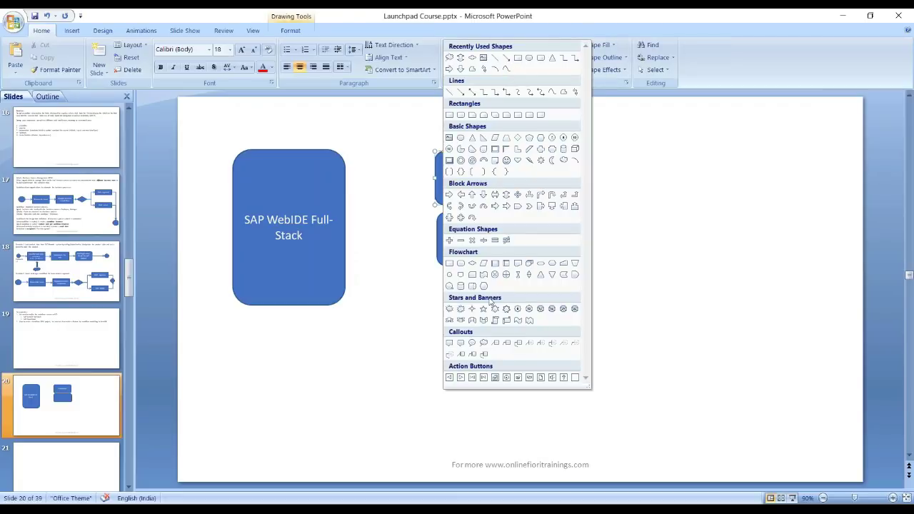
left_click(485, 346)
left_click_drag(740, 115, 856, 177)
type("North")
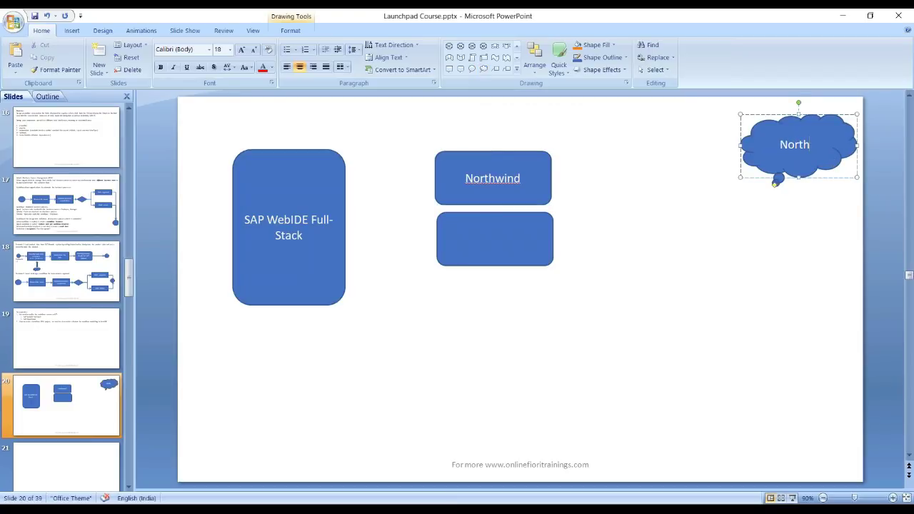
type("wind OData")
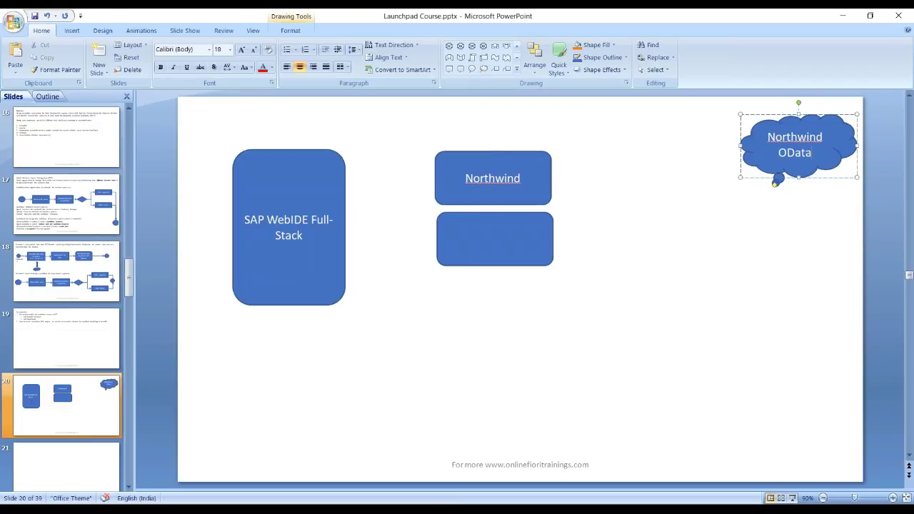
key("Return")
type("in cloud")
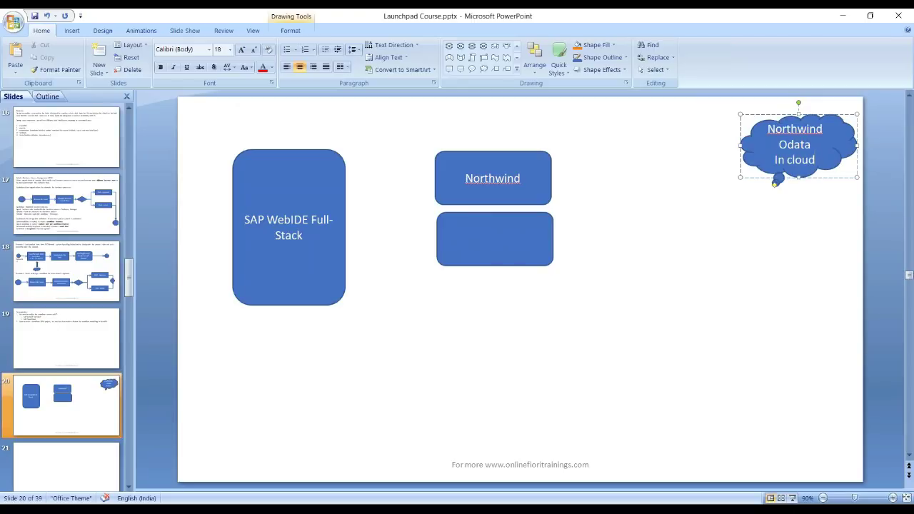
Step: Draw a double-headed arrow connector between the Northwind box and the Northwind Odata cloud
left_click(517, 68)
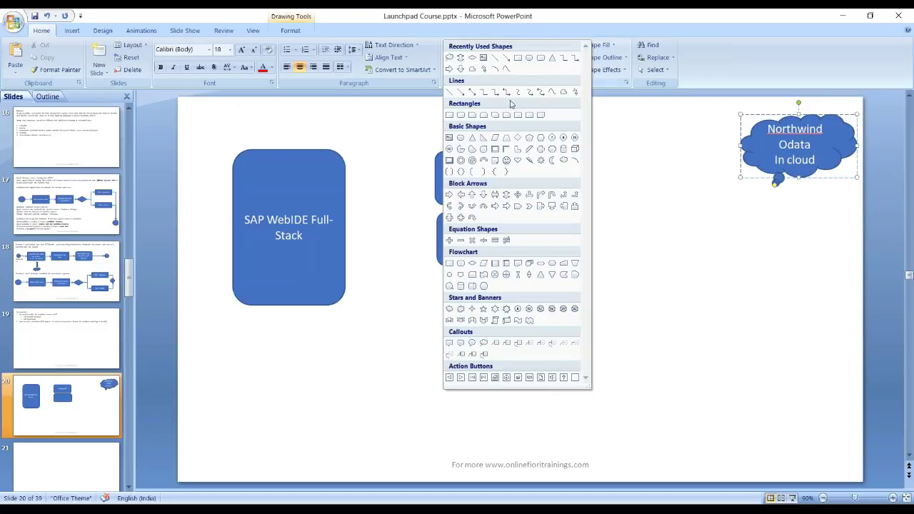
left_click(508, 58)
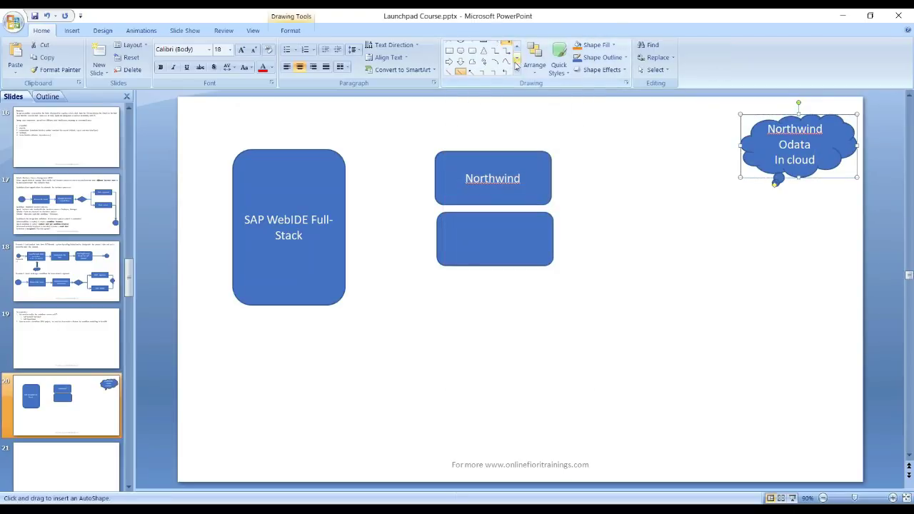
left_click(517, 72)
left_click(472, 93)
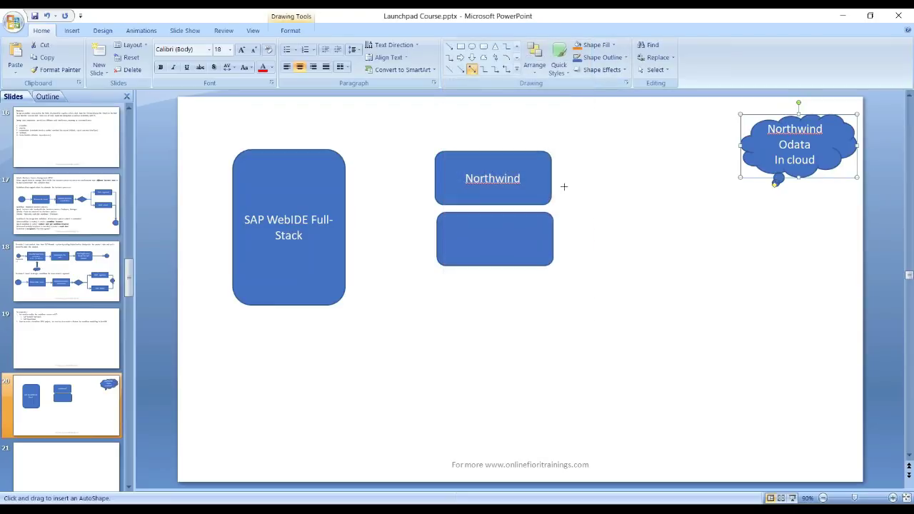
left_click_drag(551, 178, 742, 146)
left_click(652, 218)
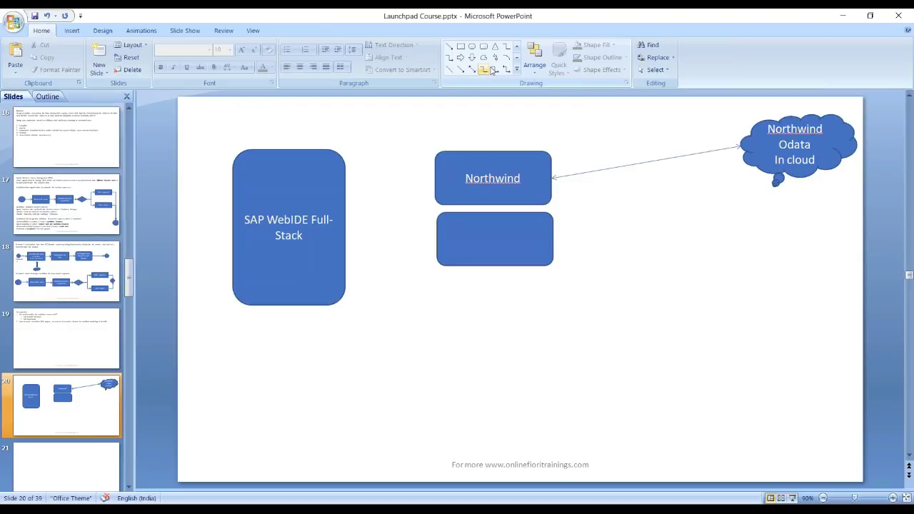
Step: Draw an arrow from the SAP WebIDE Full-Stack box to the Northwind box and level its starting end
left_click(460, 69)
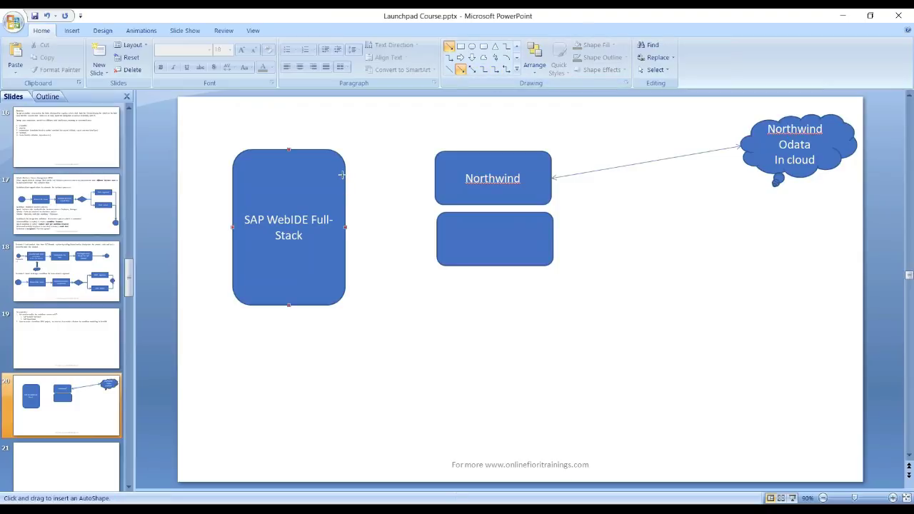
left_click_drag(346, 174, 435, 178)
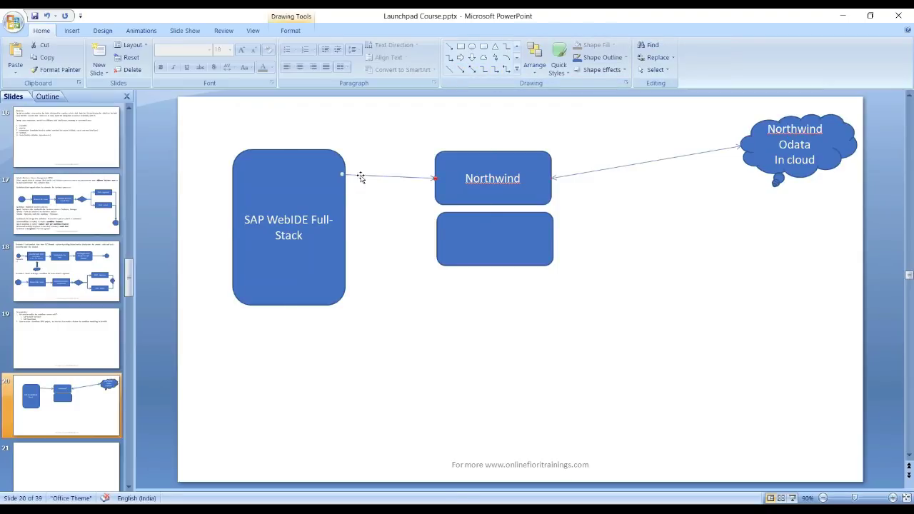
left_click_drag(342, 175, 345, 178)
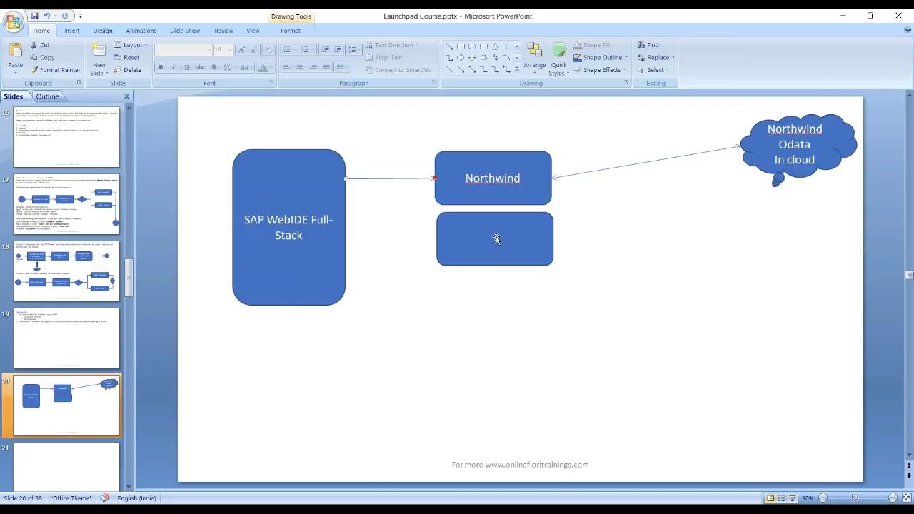
Step: Label the empty box below Northwind "bpmworkflowruntime" and choose the rounded rectangle shape for another box
left_click(495, 236)
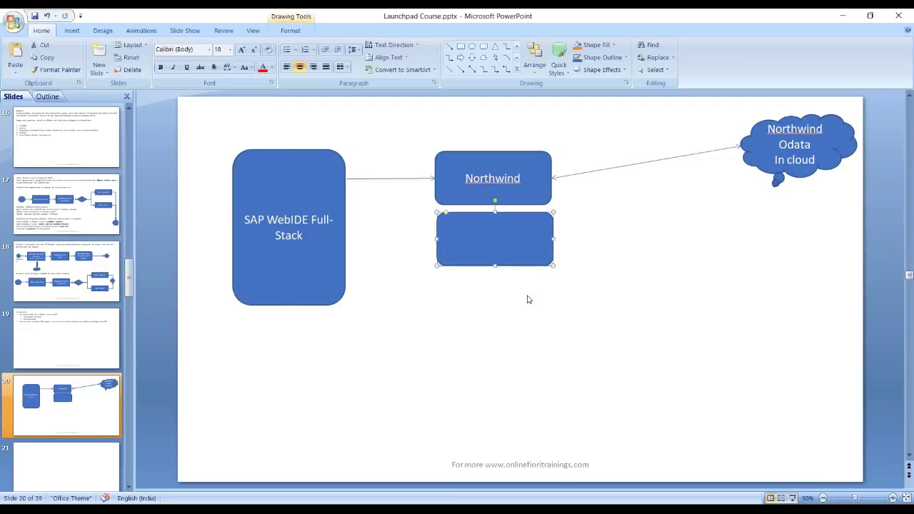
type("world")
key("BackSpace")
key("BackSpace")
type("bpmworkflow")
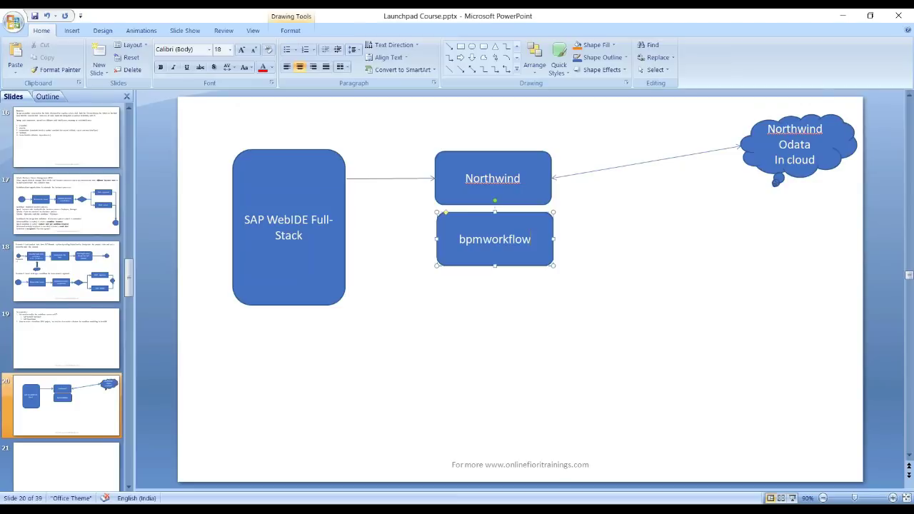
type("runtime")
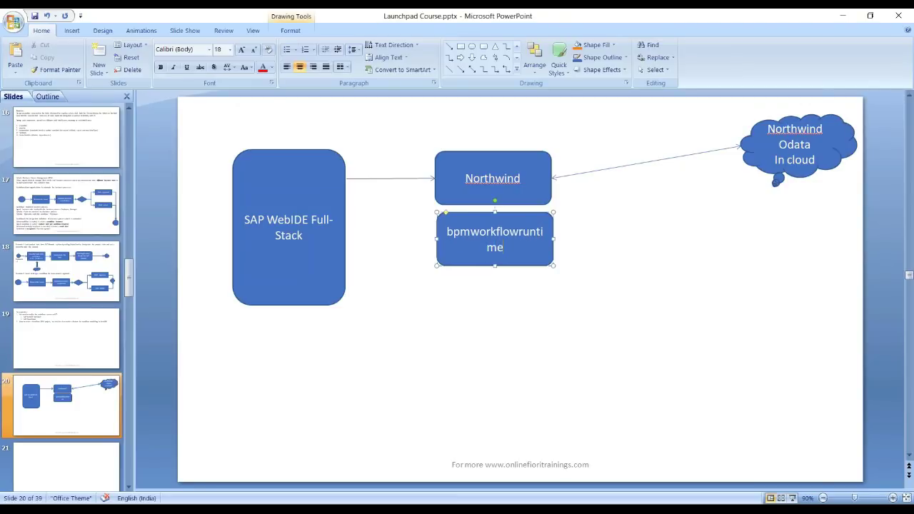
left_click(480, 345)
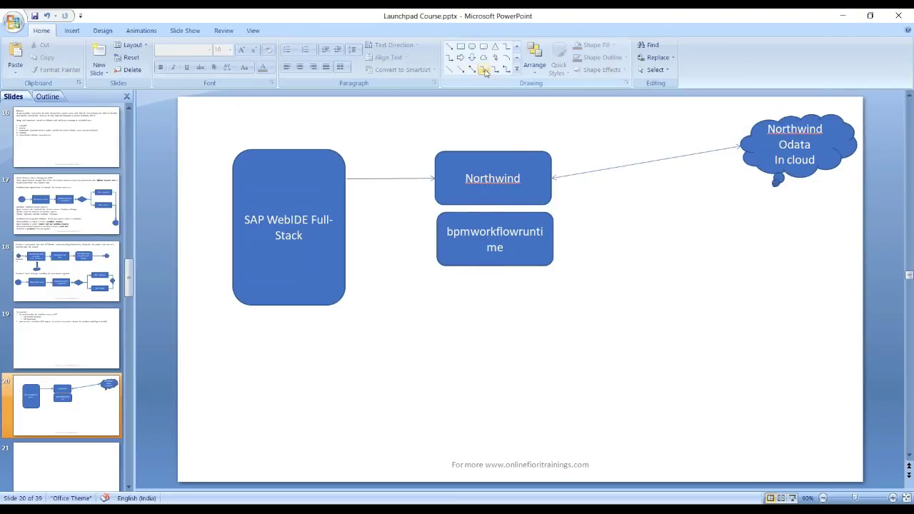
left_click(483, 46)
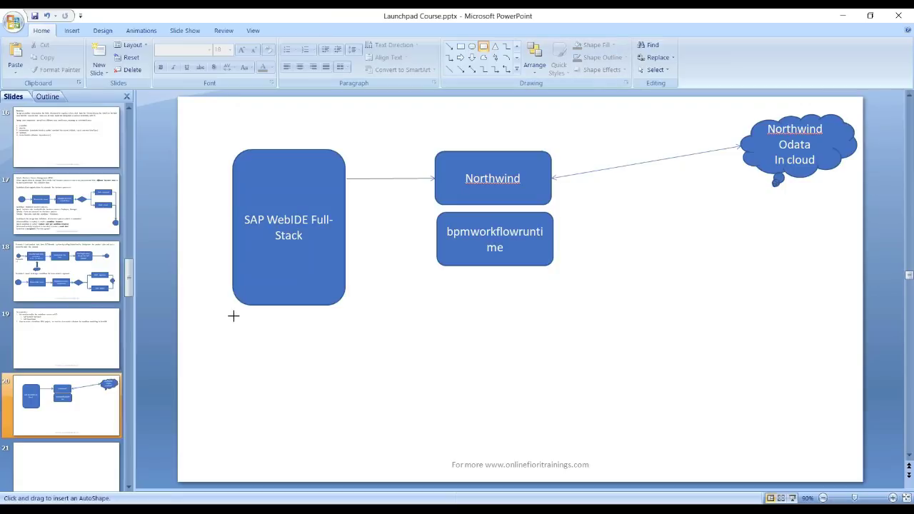
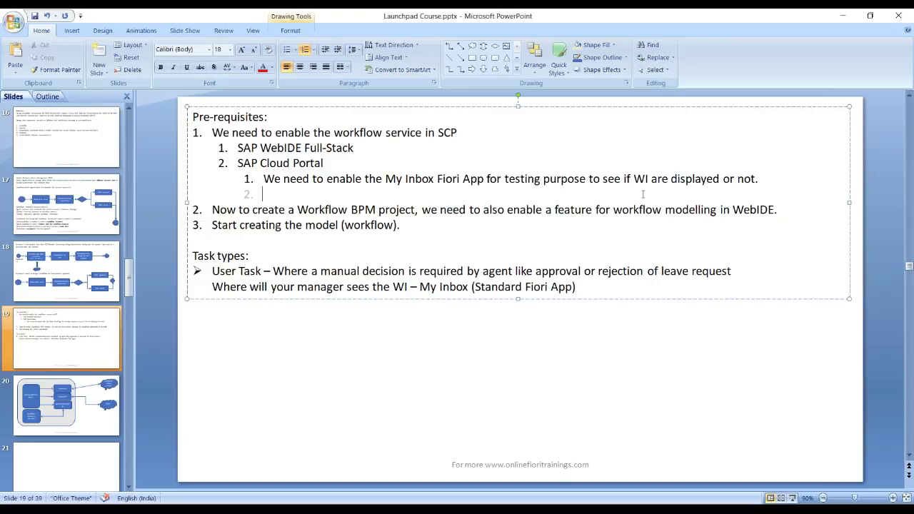
Step: Enter "Monitor the workflow, Manage the workflow" as the second sub-item under SAP Cloud Portal on slide 19
type("Monitor the row")
key("BackSpace")
key("BackSpace")
key("BackSpace")
key("BackSpace")
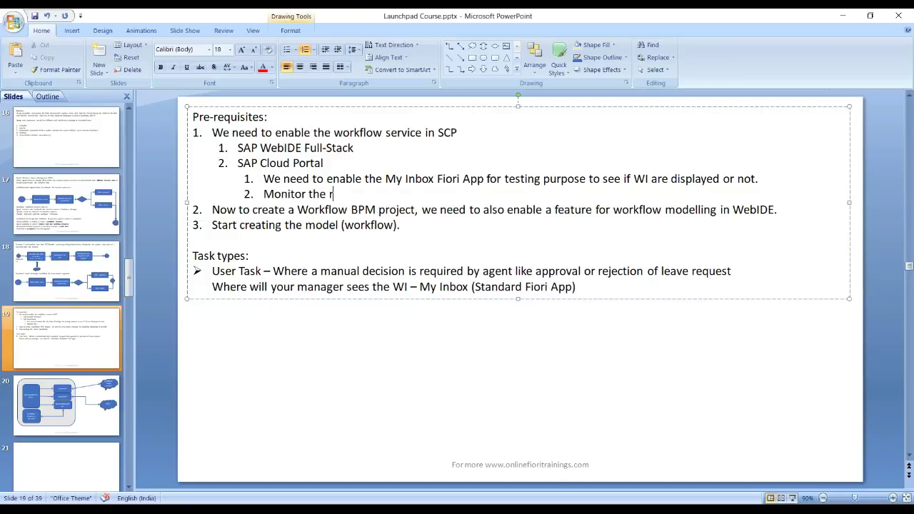
type("wo")
key("BackSpace")
key("BackSpace")
type("workflow")
type("DI")
key("BackSpace")
key("BackSpace")
type("Manag")
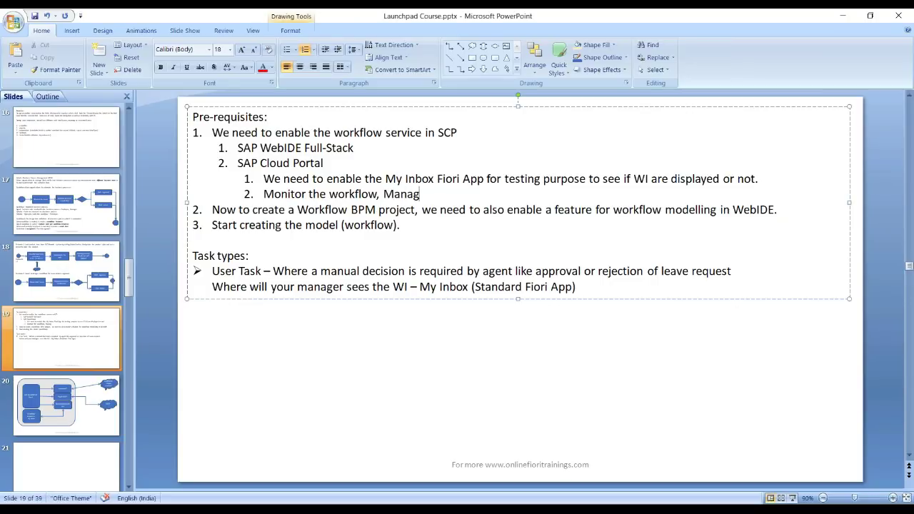
type("e the workflow")
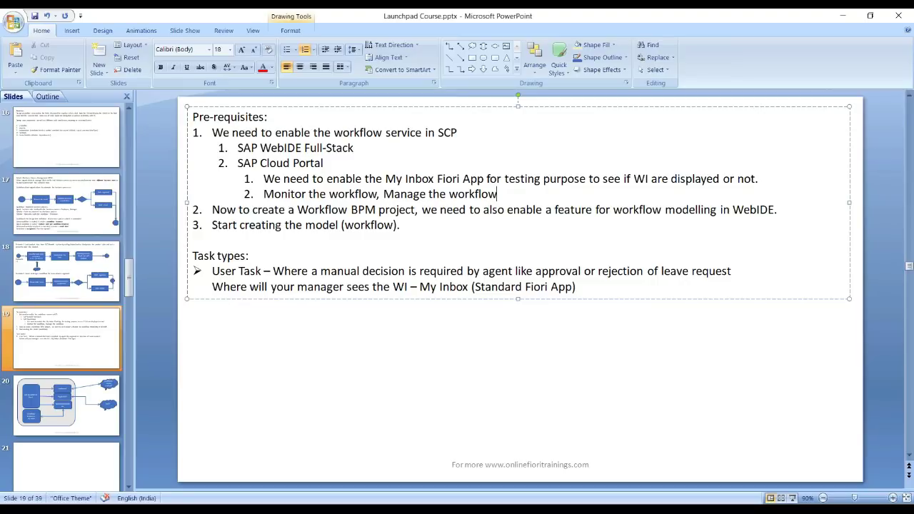
key("shift+Up")
key("shift+Up")
left_click(504, 209)
Step: Switch to the SAP Cloud Platform Cockpit, search the subaccount's services for "porta" and open the Portal service
left_click(251, 509)
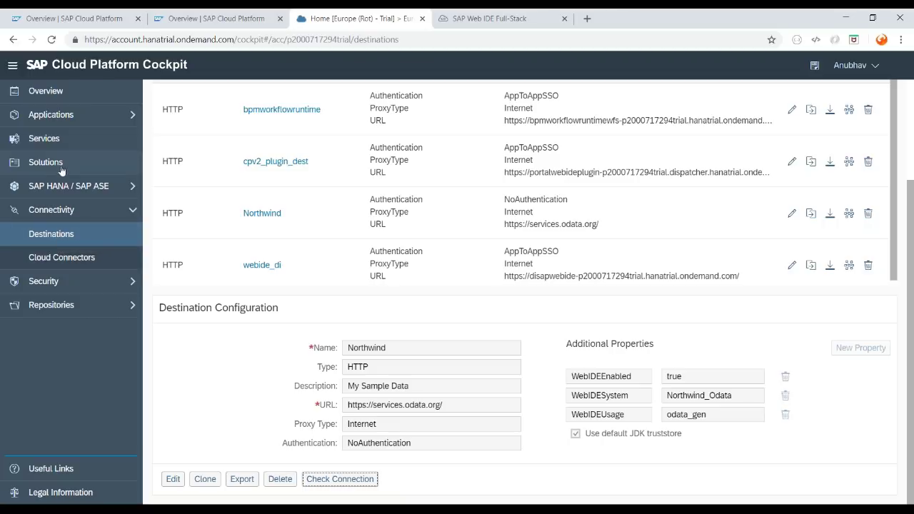
left_click(63, 140)
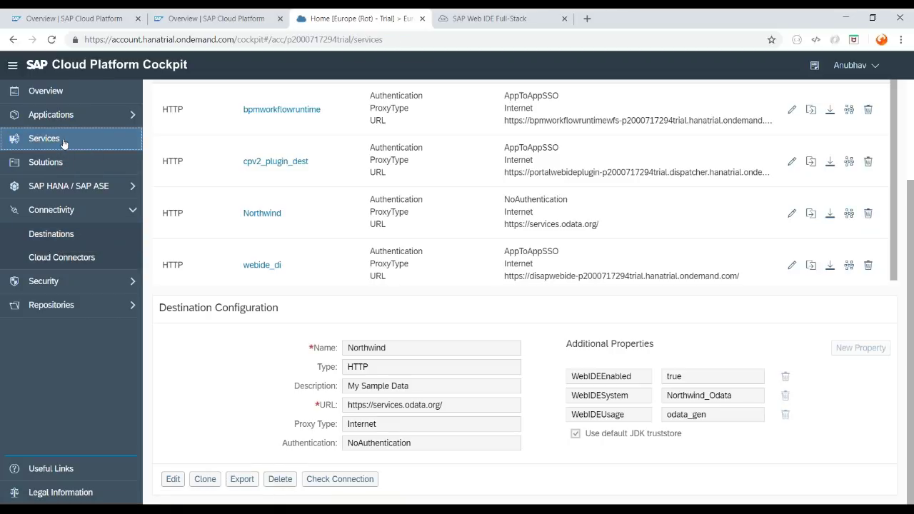
scroll(298, 322, "down", 5)
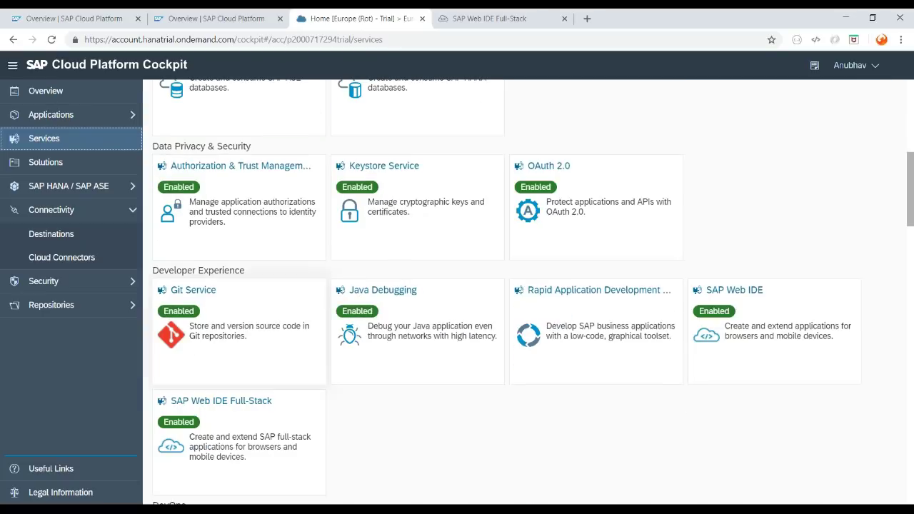
scroll(500, 293, "down", 7)
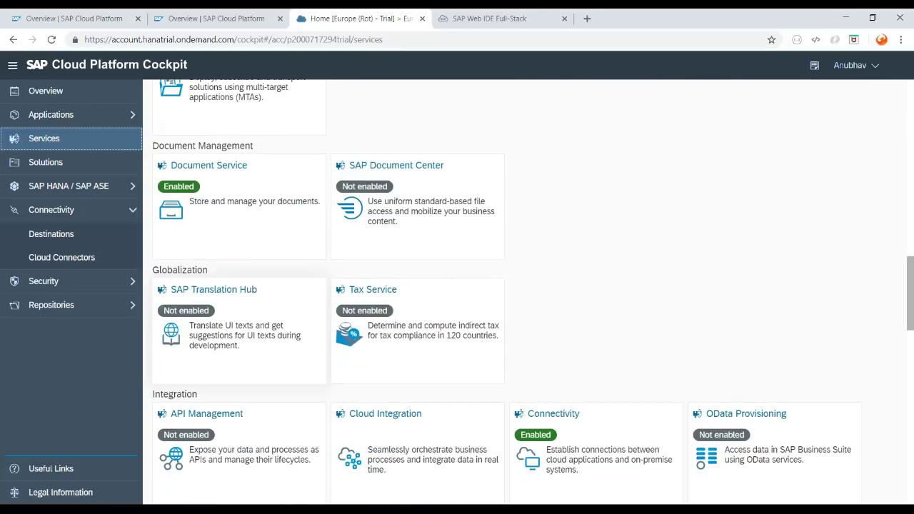
scroll(643, 236, "up", 12)
left_click(778, 162)
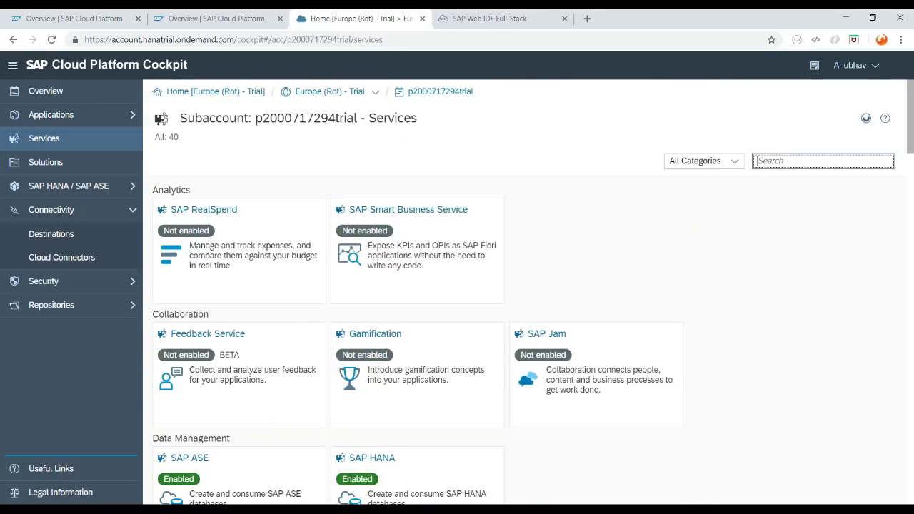
type("porta")
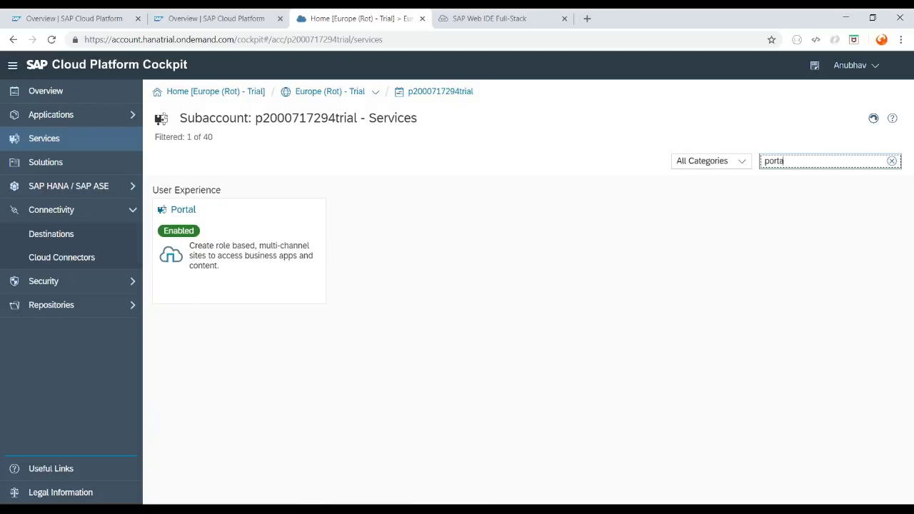
left_click(196, 212)
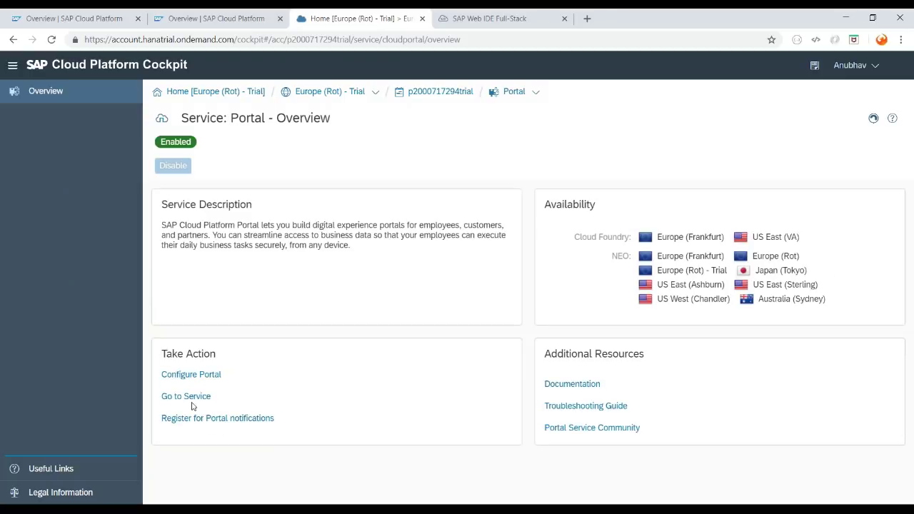
Step: Launch the Portal service, decline the newsletter subscription and open the Site Directory
left_click(188, 397)
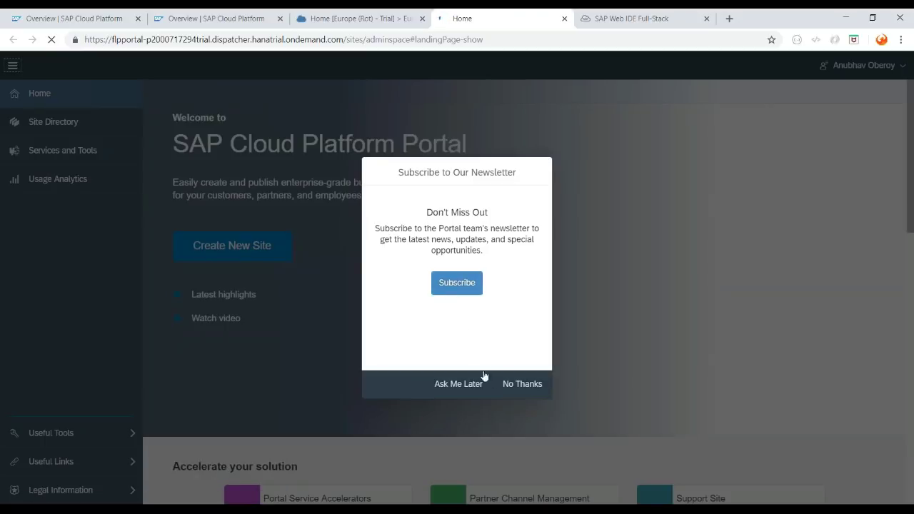
left_click(507, 383)
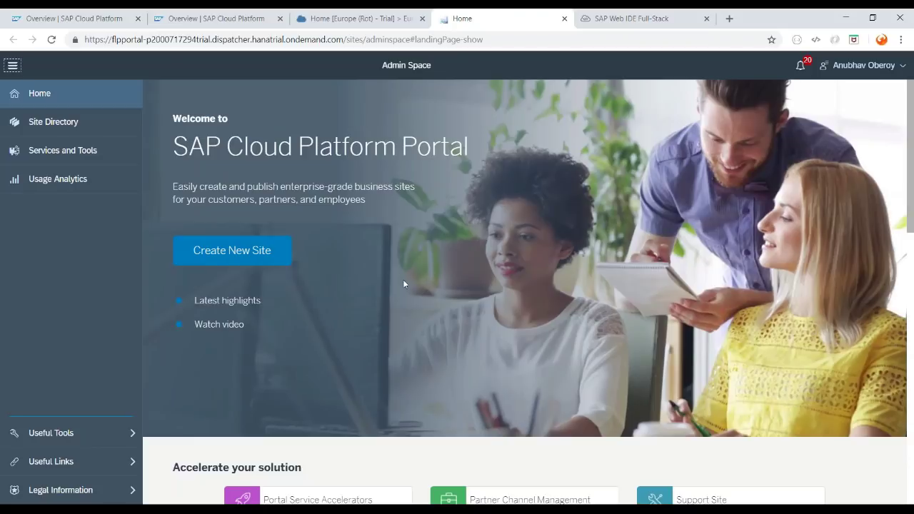
left_click(65, 123)
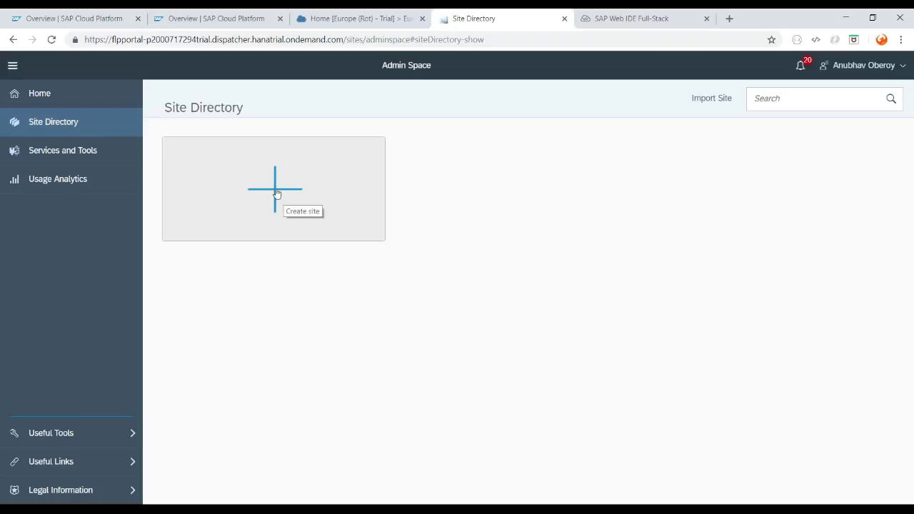
Step: Create a portal site named "defaultsite" using the SAP Fiori Launchpad template
left_click(277, 194)
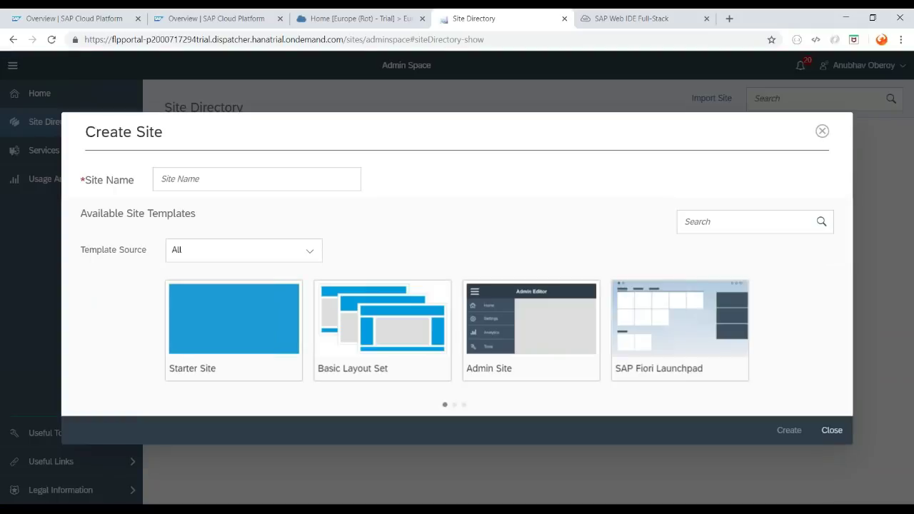
left_click(272, 179)
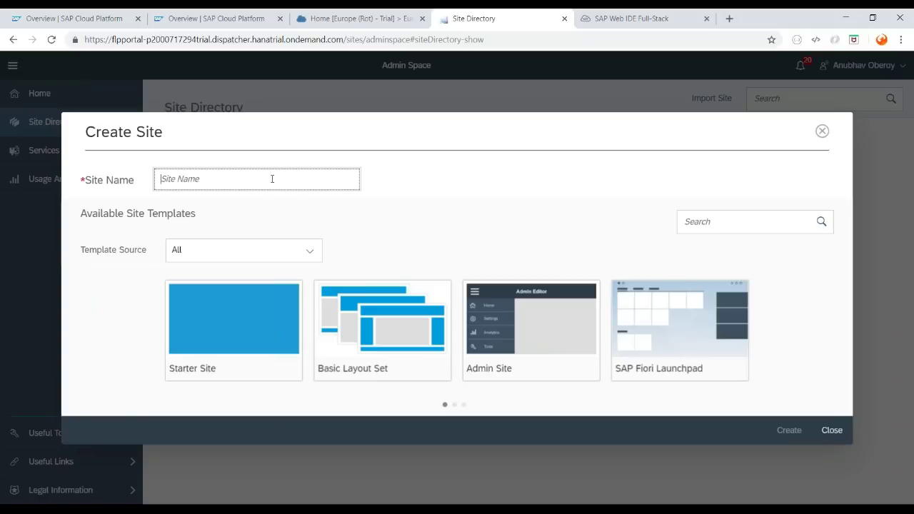
type("defaultsite")
left_click(310, 250)
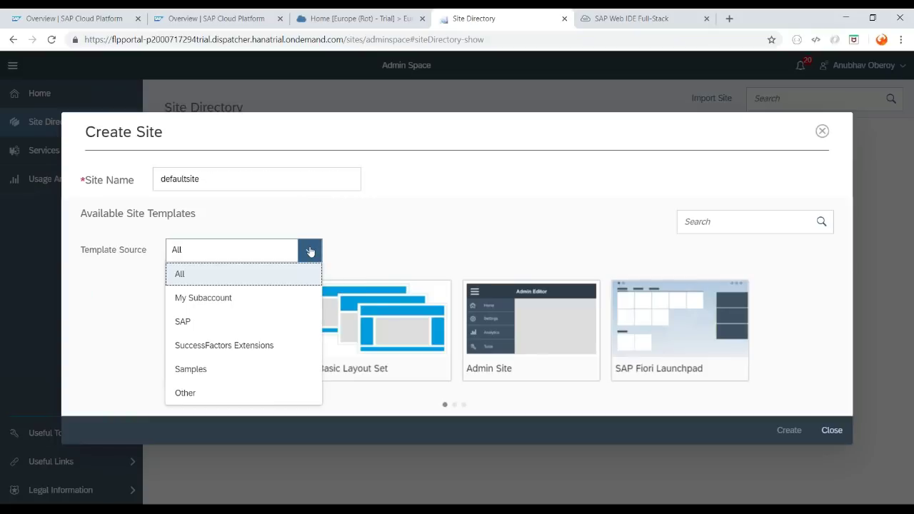
left_click(310, 250)
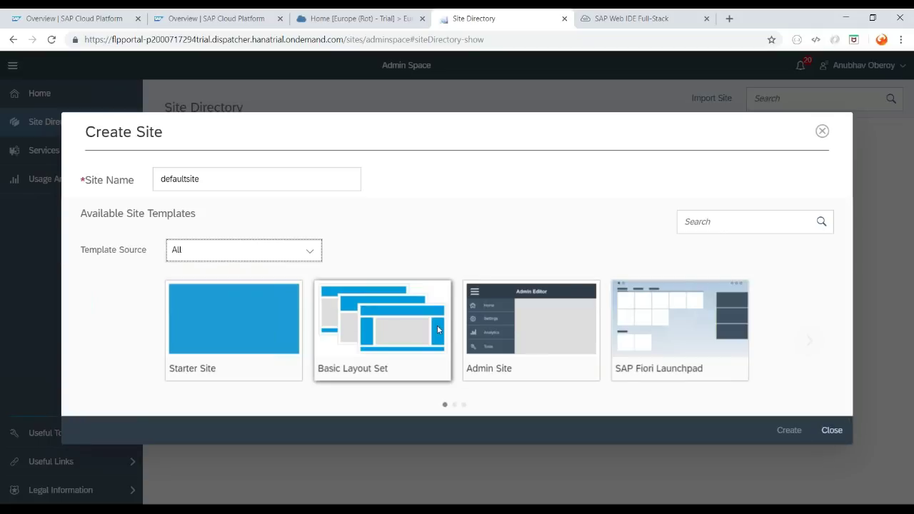
left_click(676, 340)
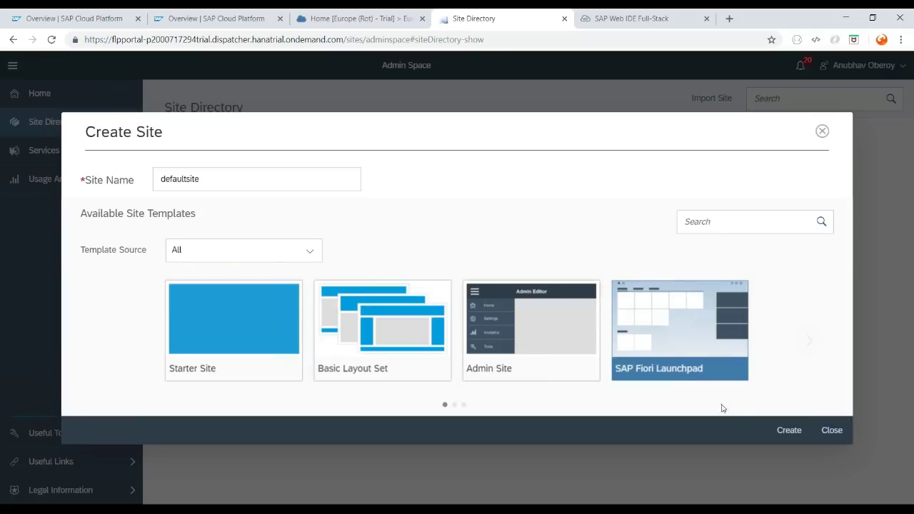
left_click(789, 430)
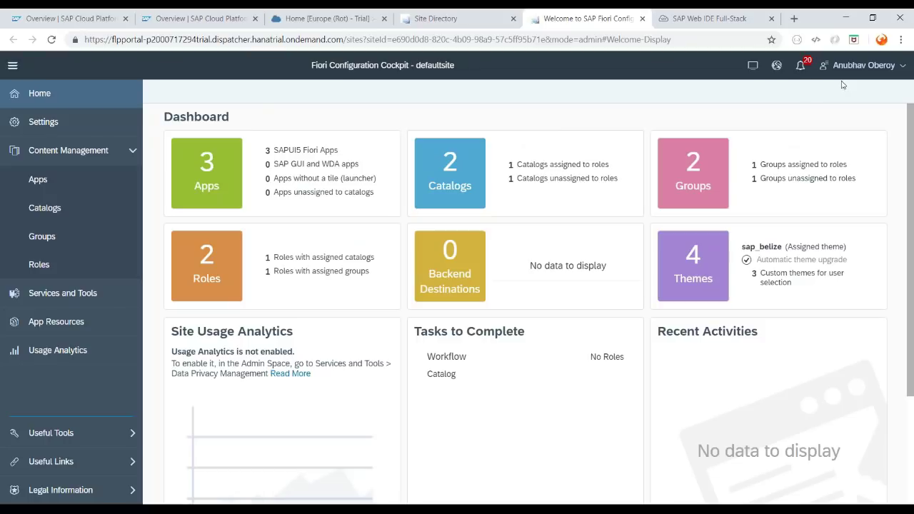
Step: Return to the Site Directory and open defaultsite for editing from its tile
left_click(457, 18)
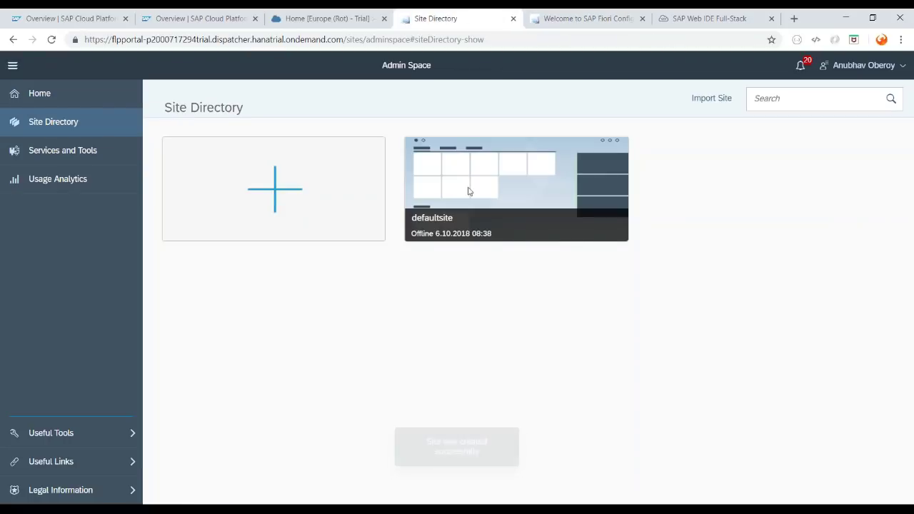
left_click(466, 145)
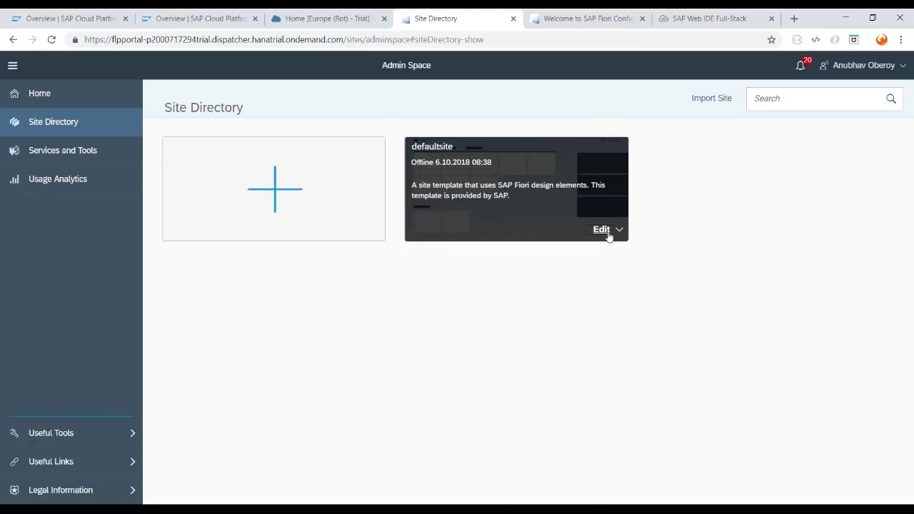
left_click(602, 230)
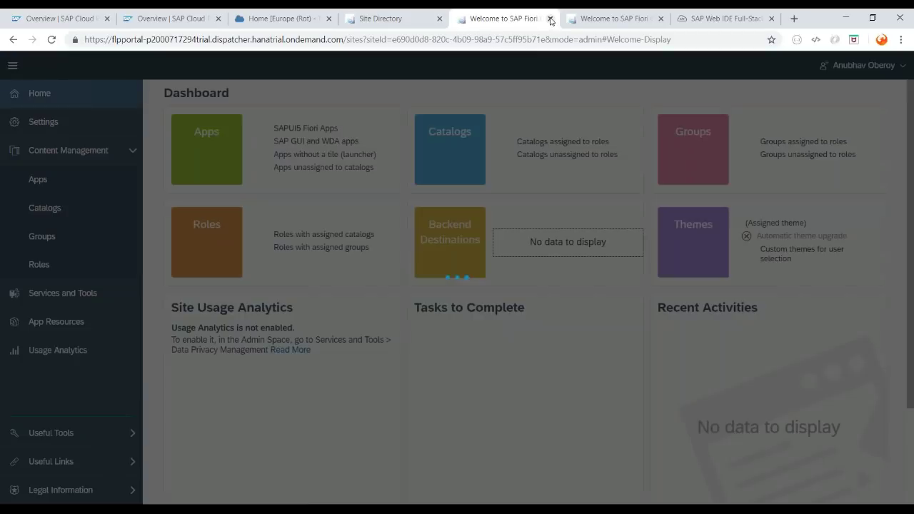
Step: Review the defaultsite configuration dashboard, close it, and publish defaultsite from the Site Directory
scroll(509, 259, "down", 3)
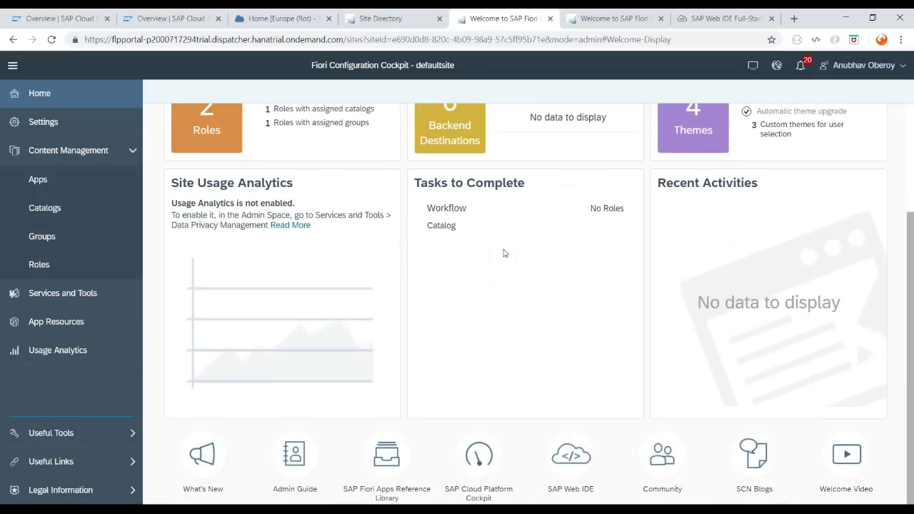
scroll(503, 252, "up", 3)
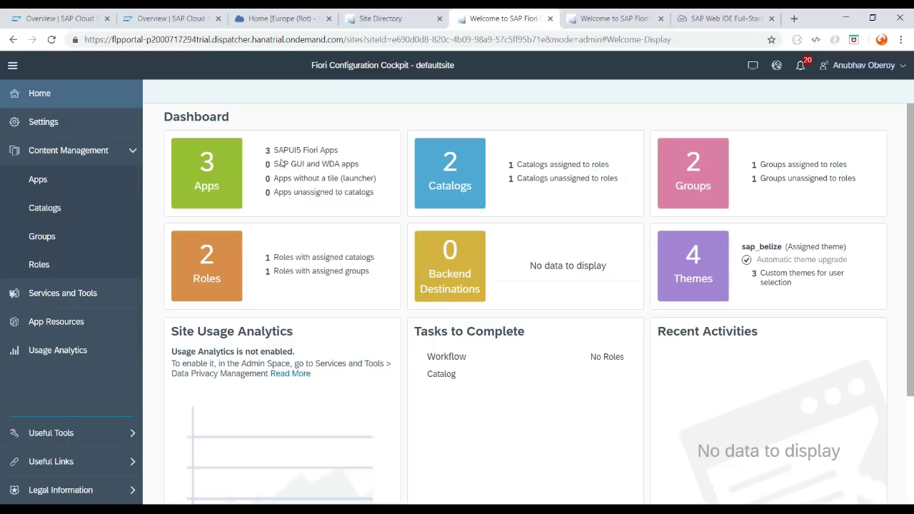
left_click(550, 18)
mouse_move(459, 199)
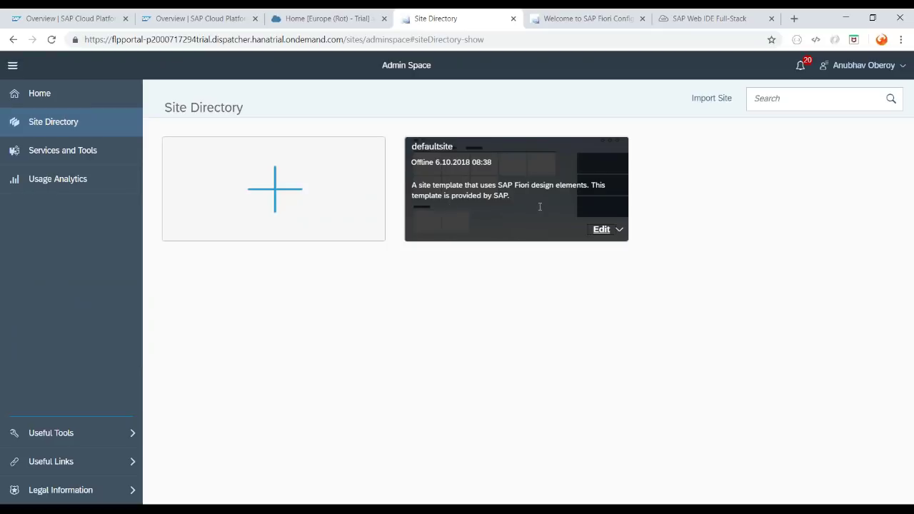
left_click(619, 230)
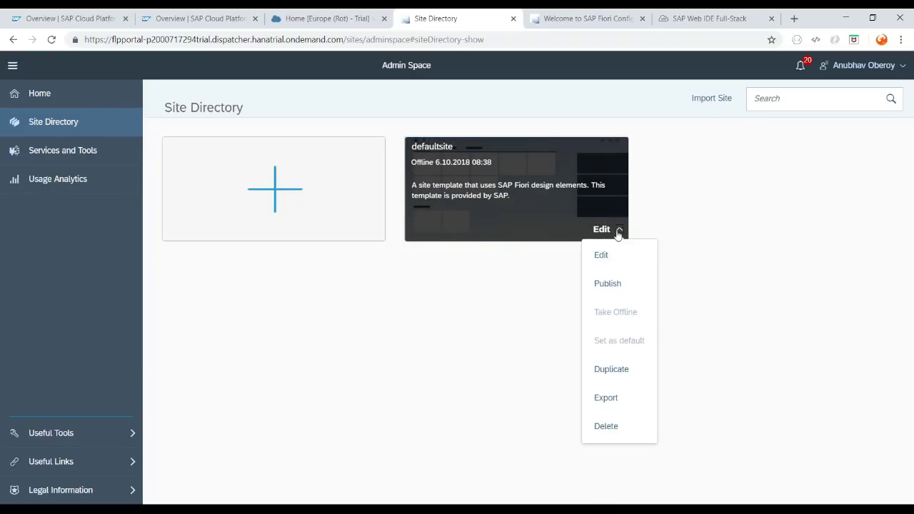
left_click(619, 286)
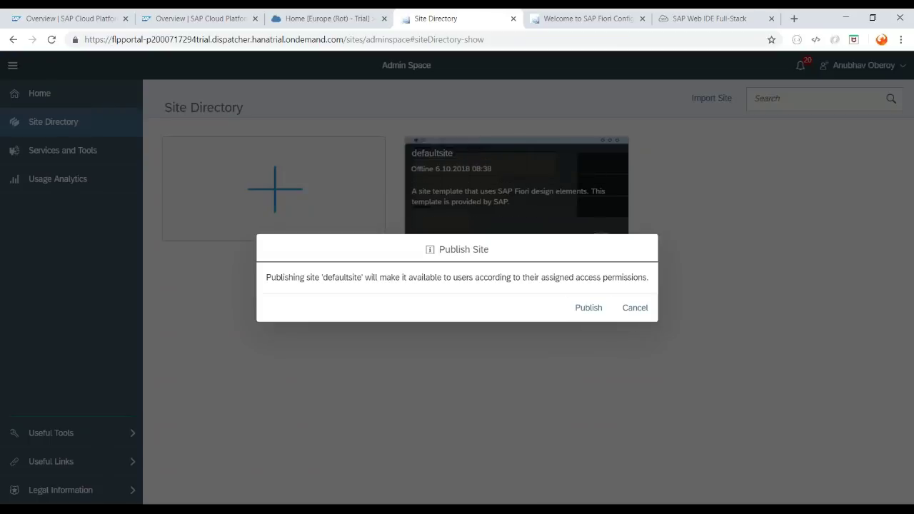
left_click(591, 308)
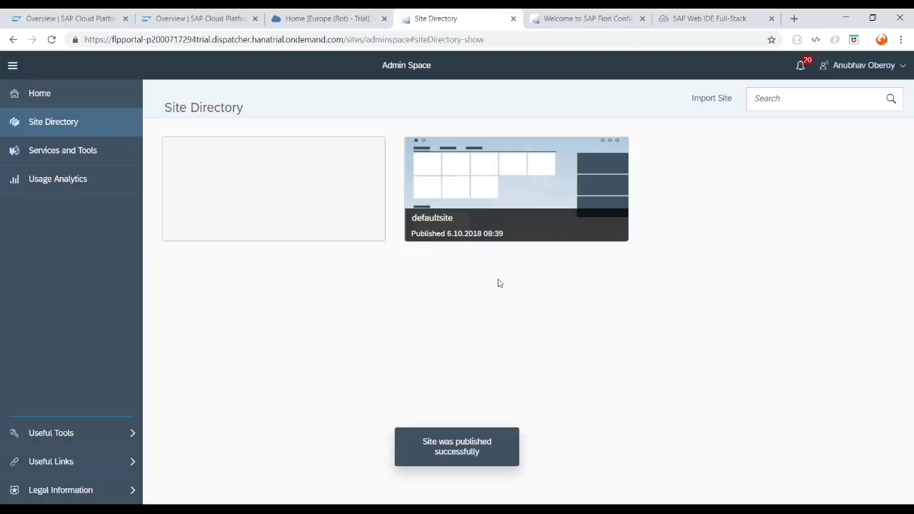
Step: Open the published defaultsite through its site link and go to its App Finder
mouse_move(458, 218)
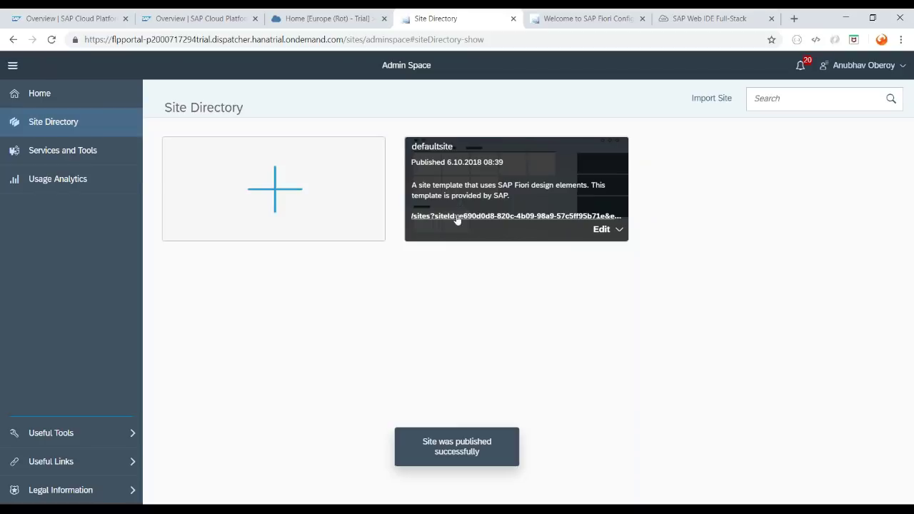
left_click(471, 218)
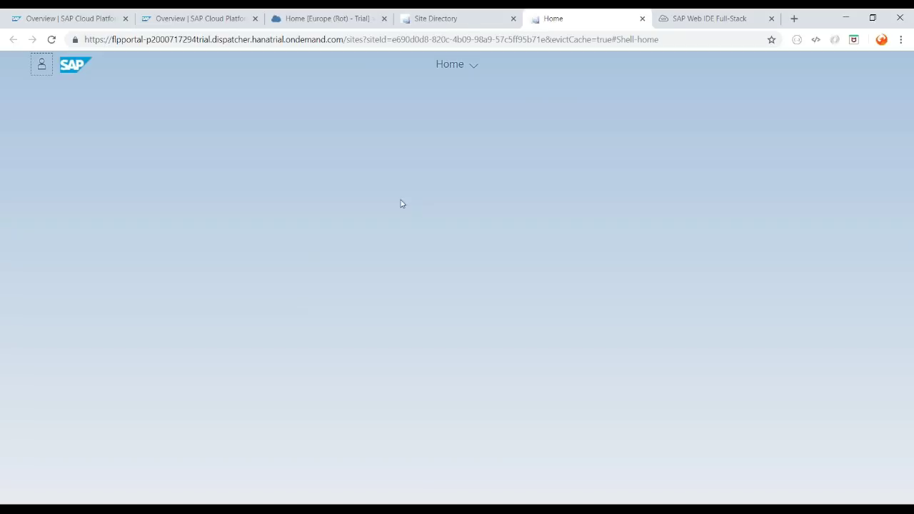
left_click(42, 70)
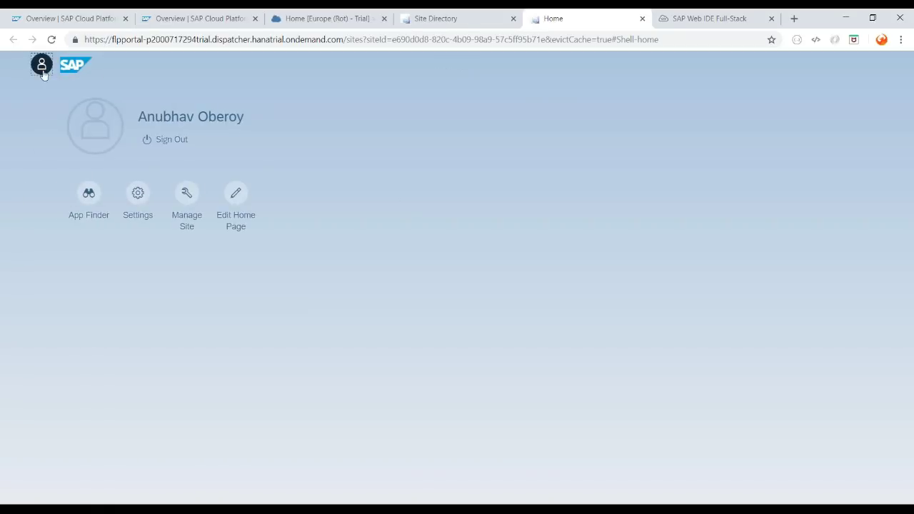
left_click(88, 193)
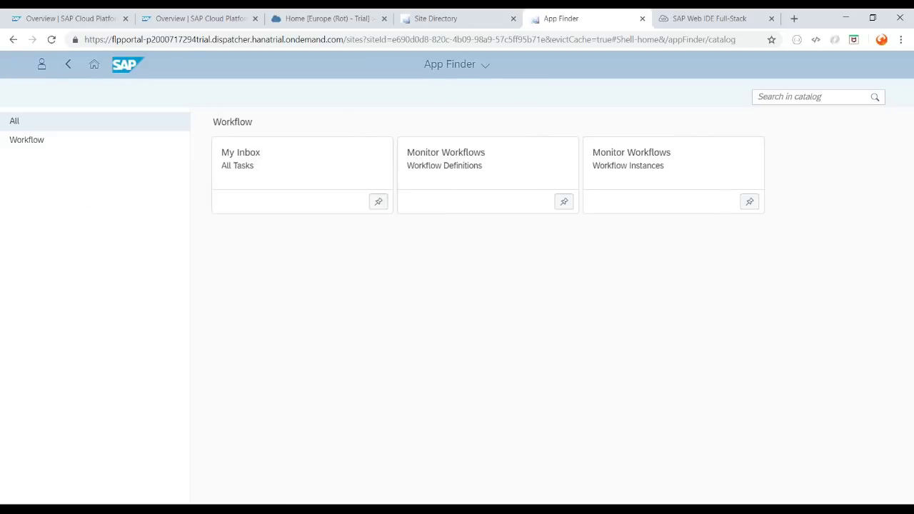
Step: Add My Inbox and both Monitor Workflows apps (Workflow Definitions, Workflow Instances) to the My Home group and return to the launchpad home page
left_click(366, 202)
left_click(286, 265)
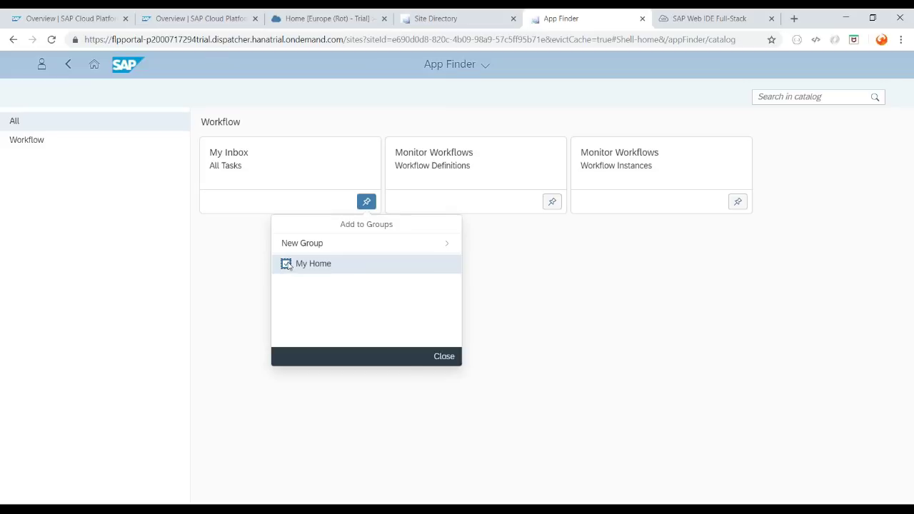
left_click(552, 202)
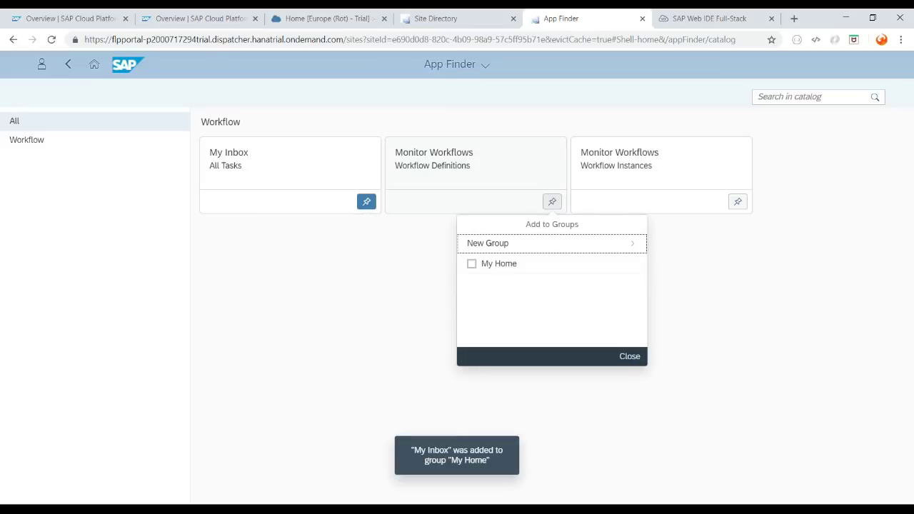
left_click(472, 264)
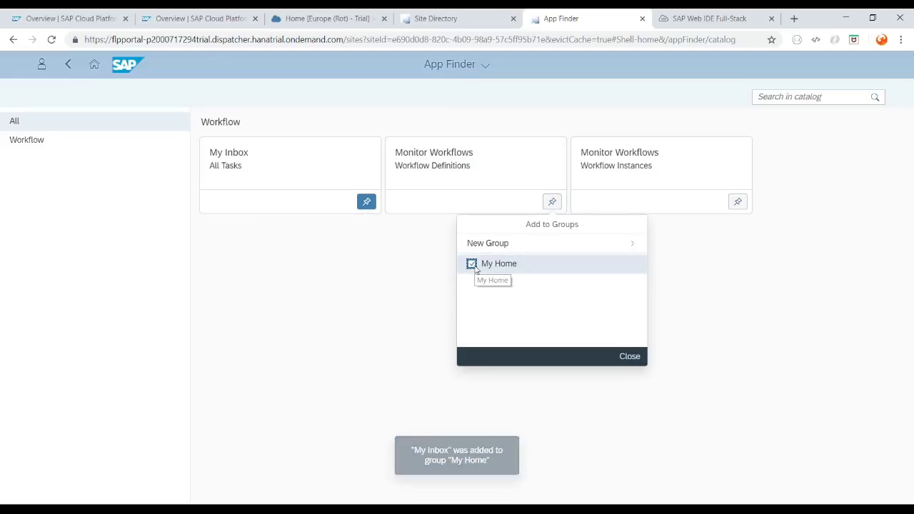
left_click(737, 208)
left_click(658, 264)
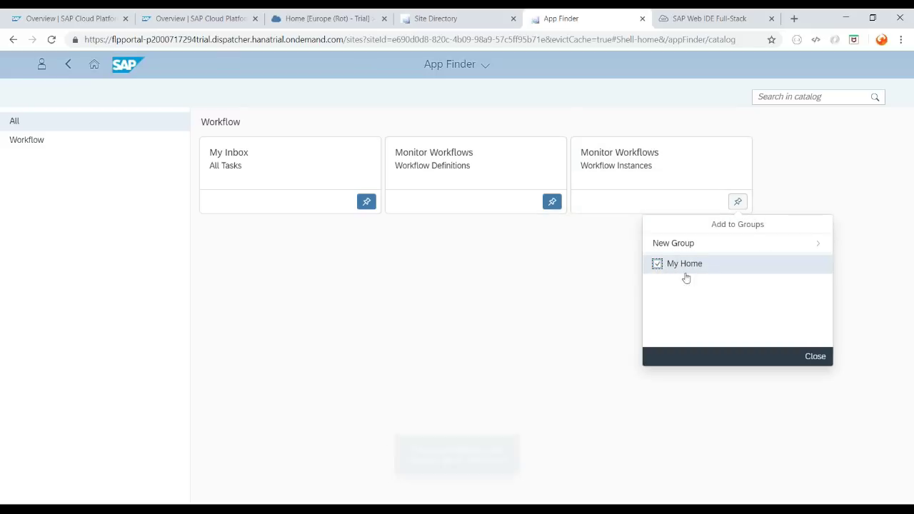
left_click(519, 292)
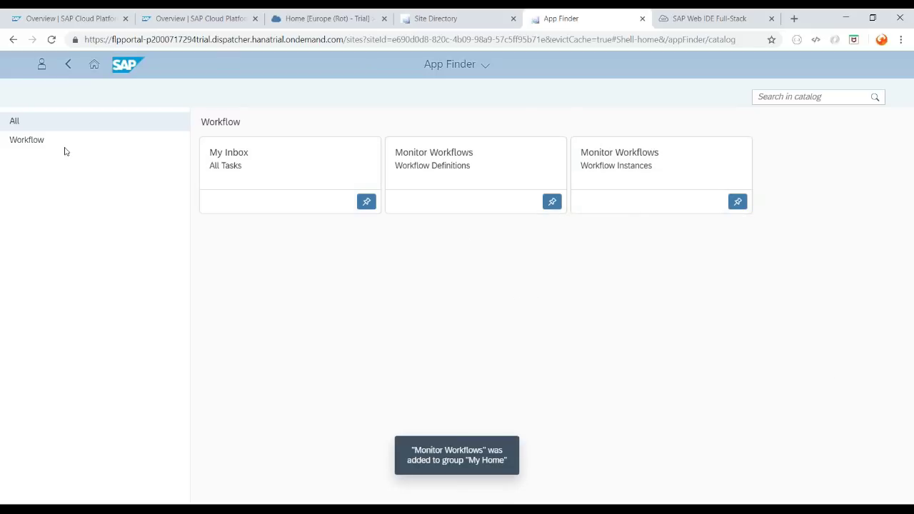
left_click(68, 65)
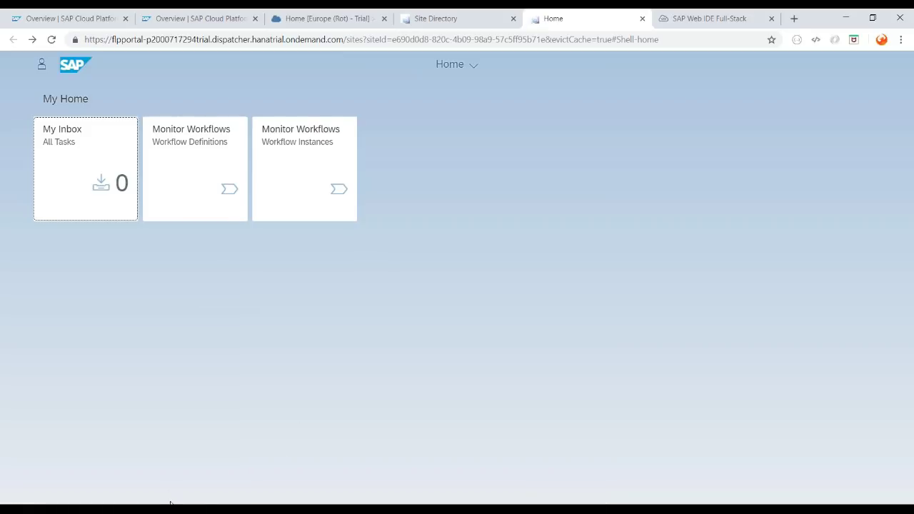
Step: Check the workflow pre-requisites slide in PowerPoint and return to the launchpad home page in the browser
left_click(170, 503)
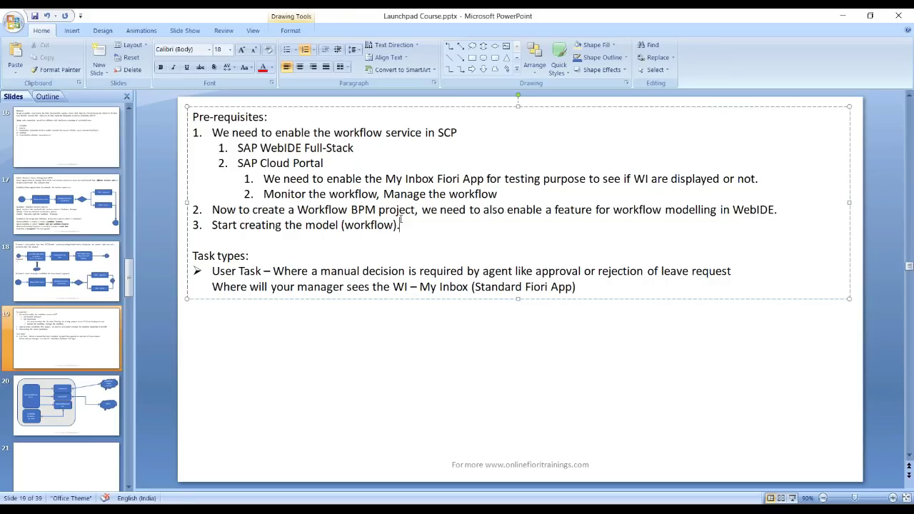
left_click(385, 502)
left_click(322, 503)
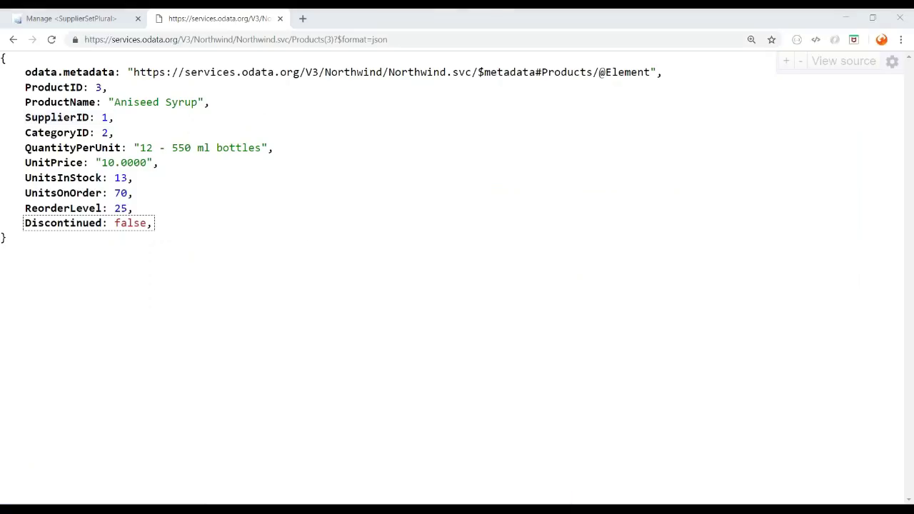
left_click(322, 504)
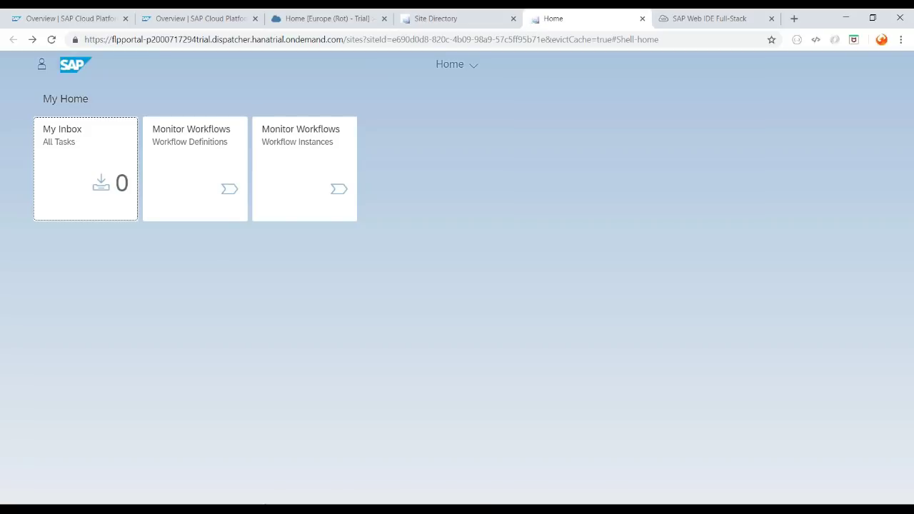
key("alt+Tab")
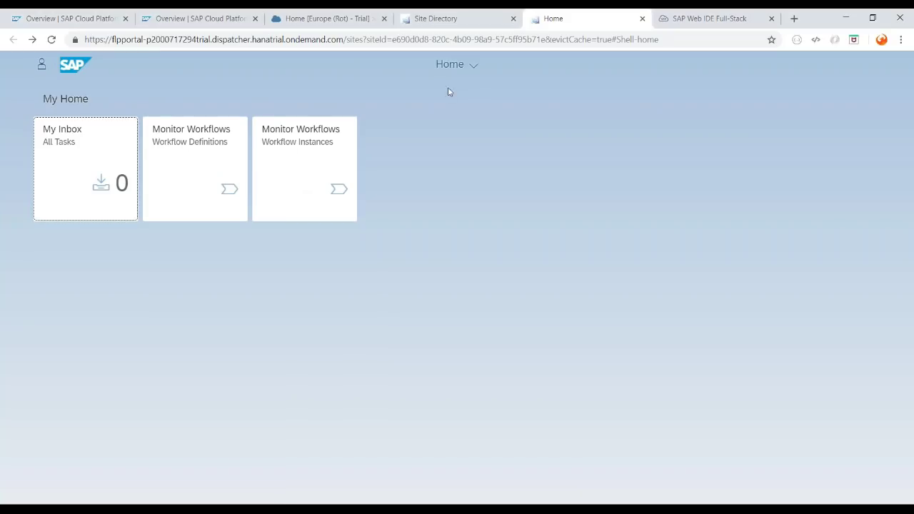
Step: Switch to SAP Web IDE Full-Stack and check the Workflow Editor extension in the workspace's Features preferences
left_click(478, 13)
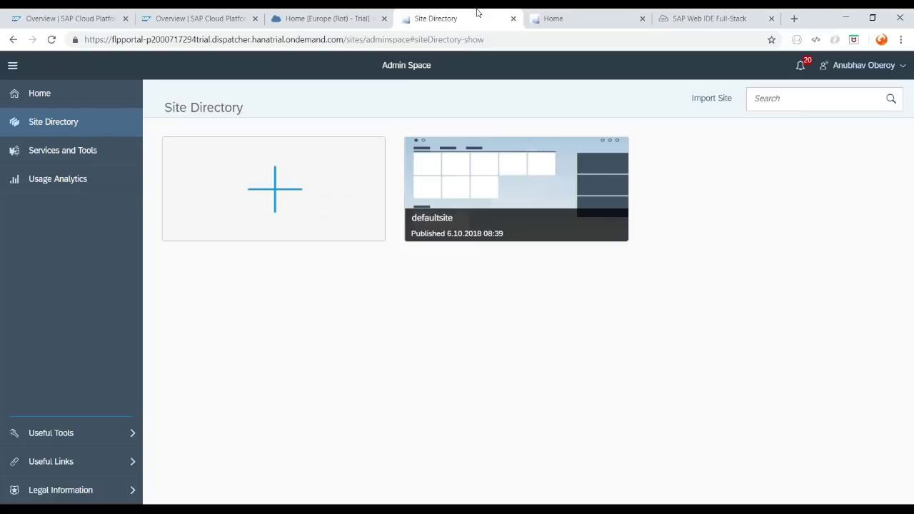
left_click(346, 15)
left_click(211, 16)
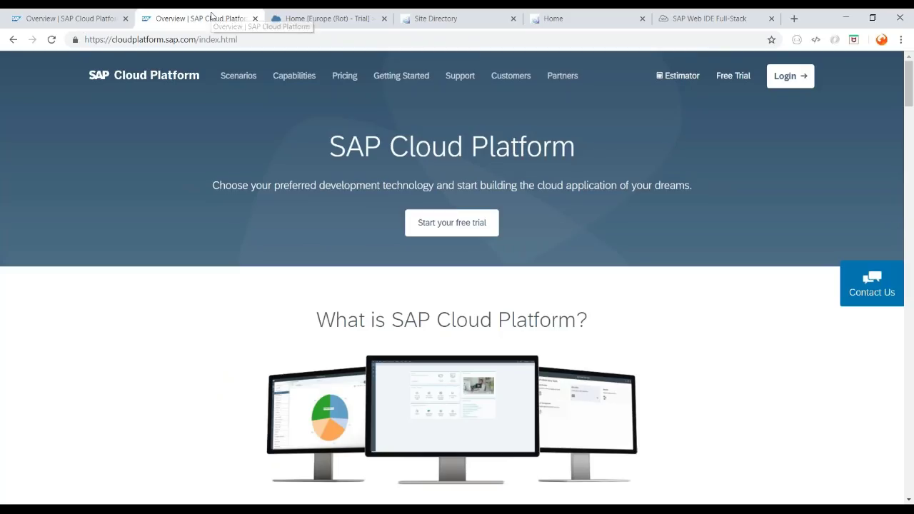
left_click(607, 15)
left_click(690, 13)
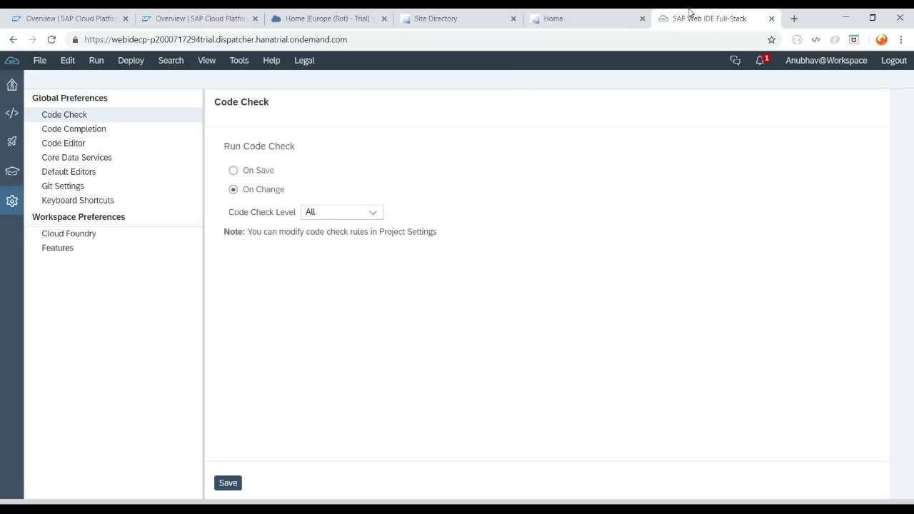
left_click(76, 252)
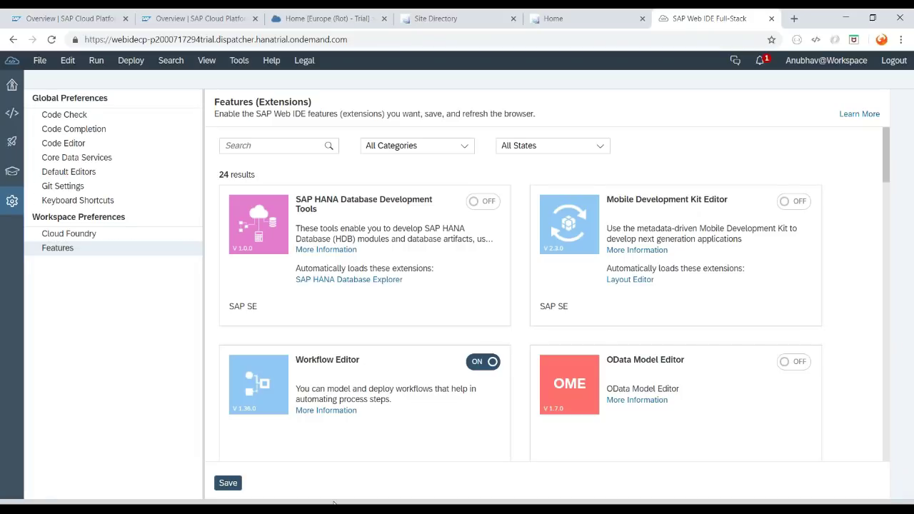
Step: Start a new project from template in the Web IDE workspace, choosing Workflow Project from the Business Process Management category
left_click(14, 107)
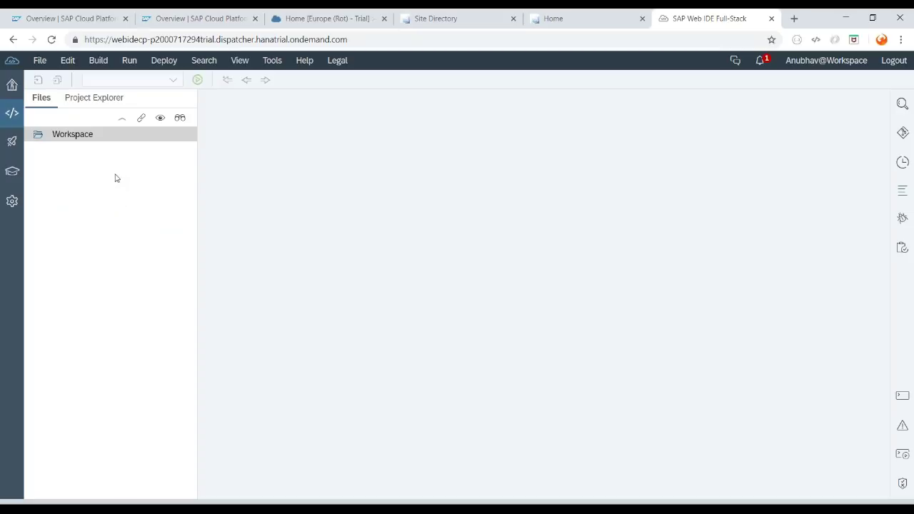
left_click(79, 138)
right_click(79, 139)
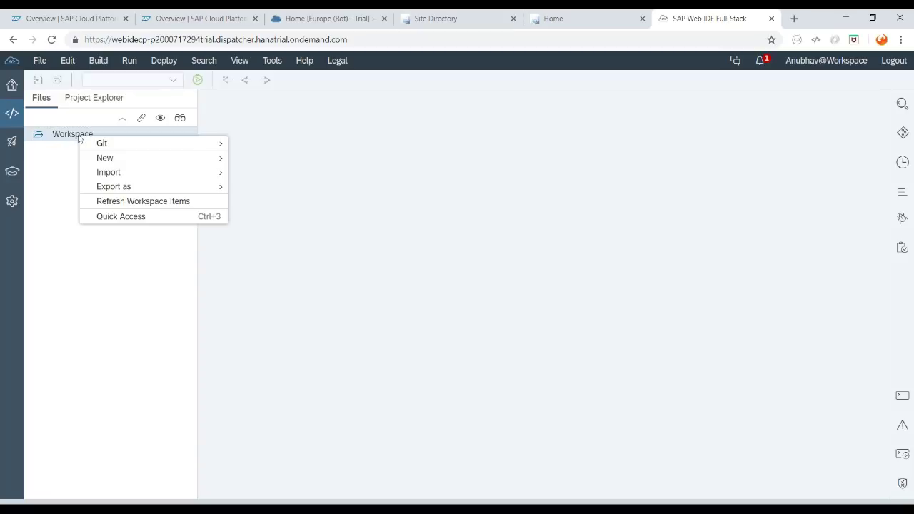
mouse_move(106, 159)
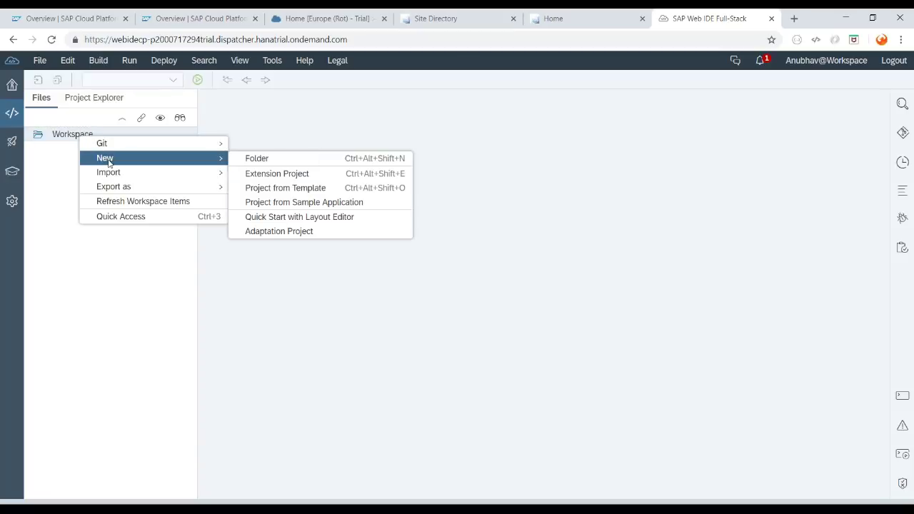
left_click(302, 190)
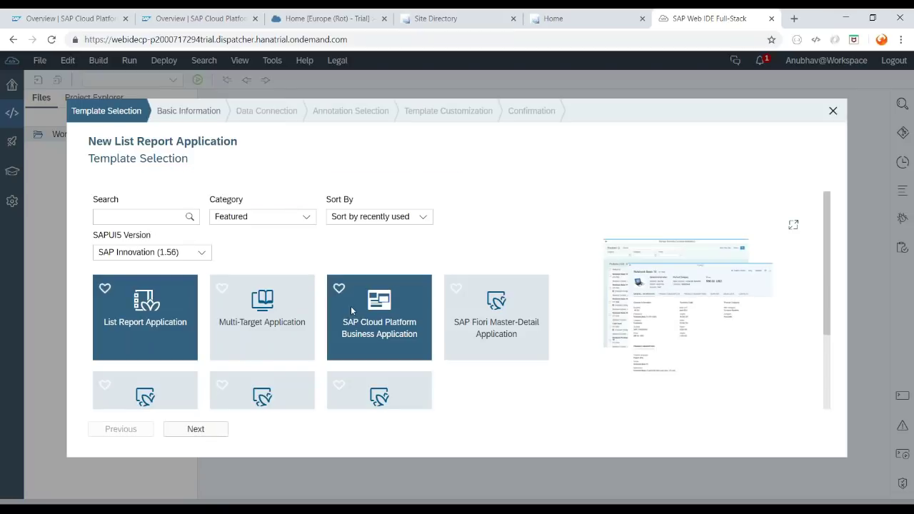
left_click(309, 218)
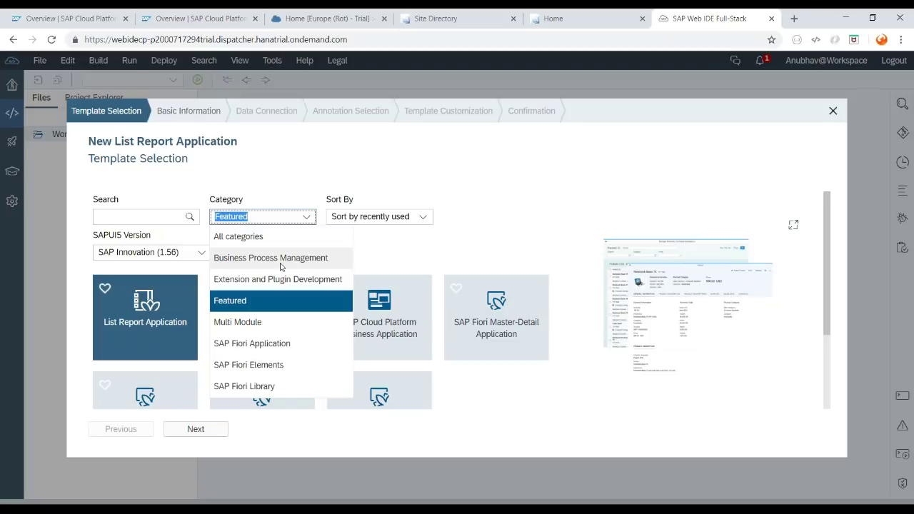
left_click(308, 262)
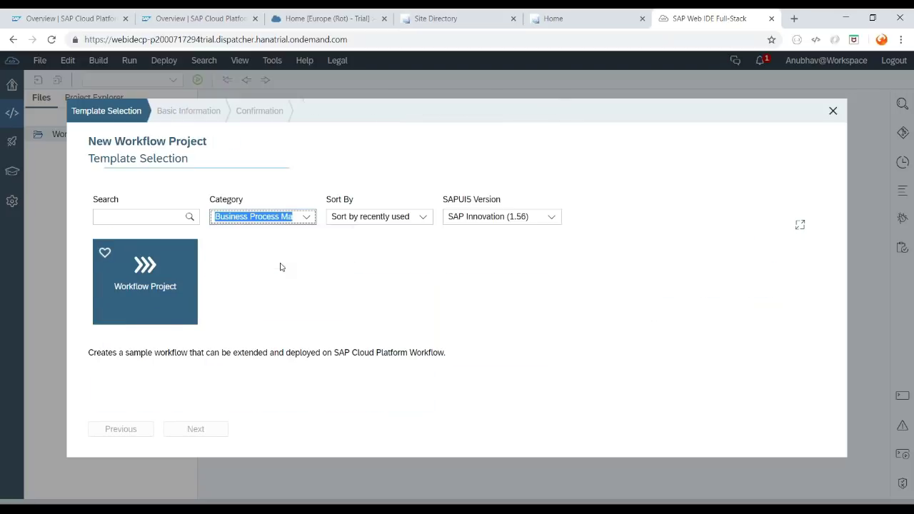
left_click(132, 282)
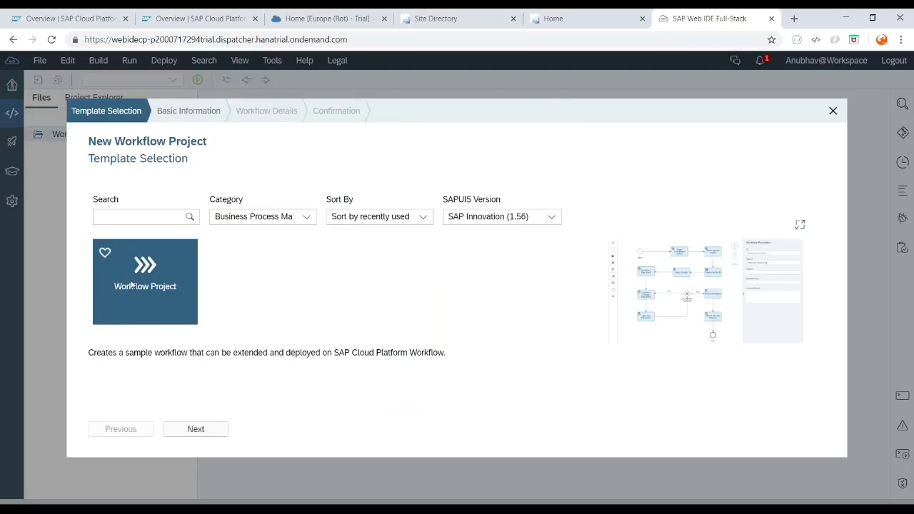
left_click(194, 429)
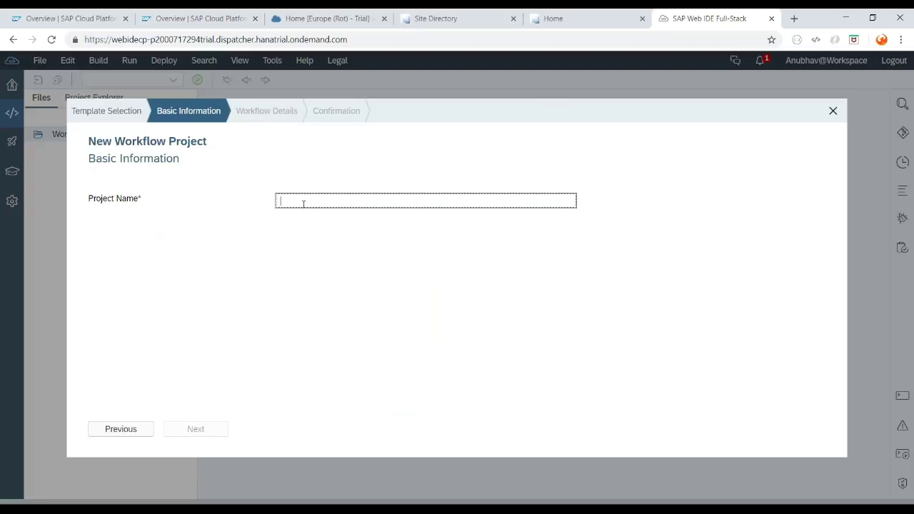
Step: Name the workflow project MyFirstDemo and continue to the workflow details
type("MyF")
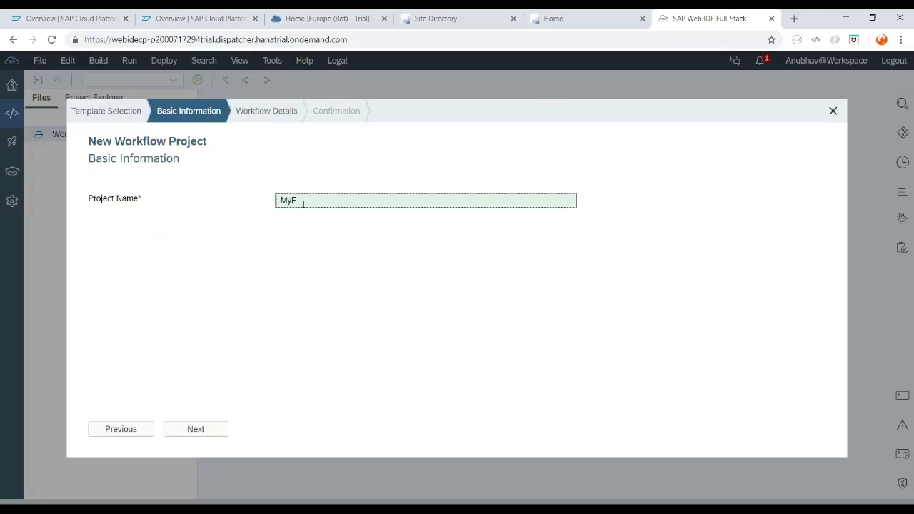
type("u")
key("BackSpace")
type("irstDemio")
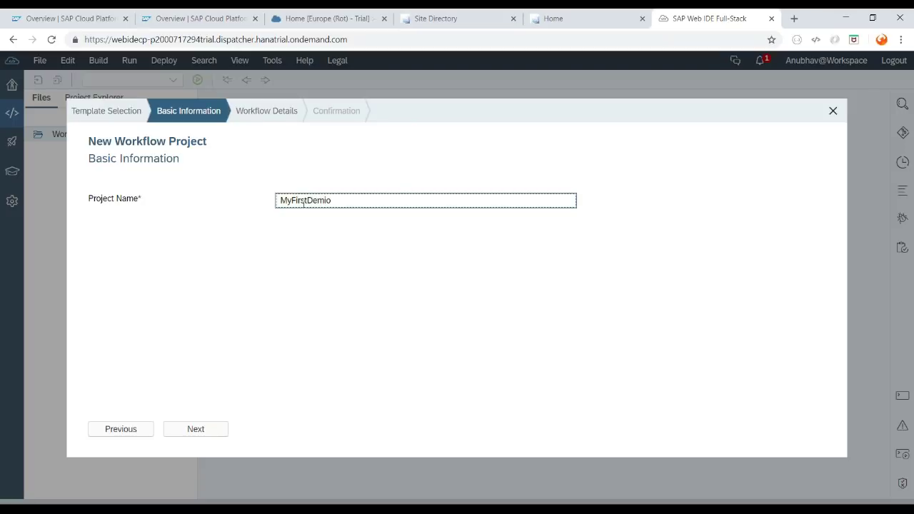
key("BackSpace")
key("BackSpace")
key("BackSpace")
key("BackSpace")
type("o")
left_click(199, 426)
Step: Name the workflow JustForFirstDemo, describe it as "Sample Workflow for demo" and finish creating the project
left_click(257, 202)
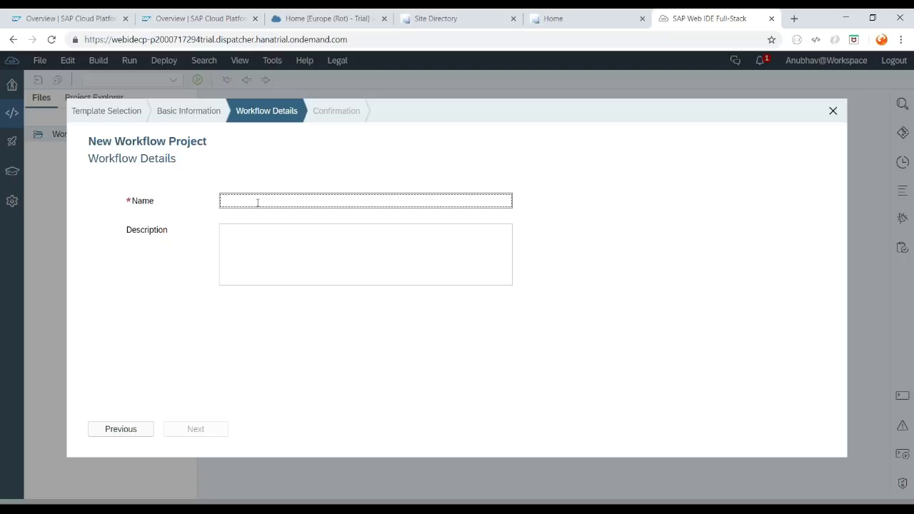
type("JustFo")
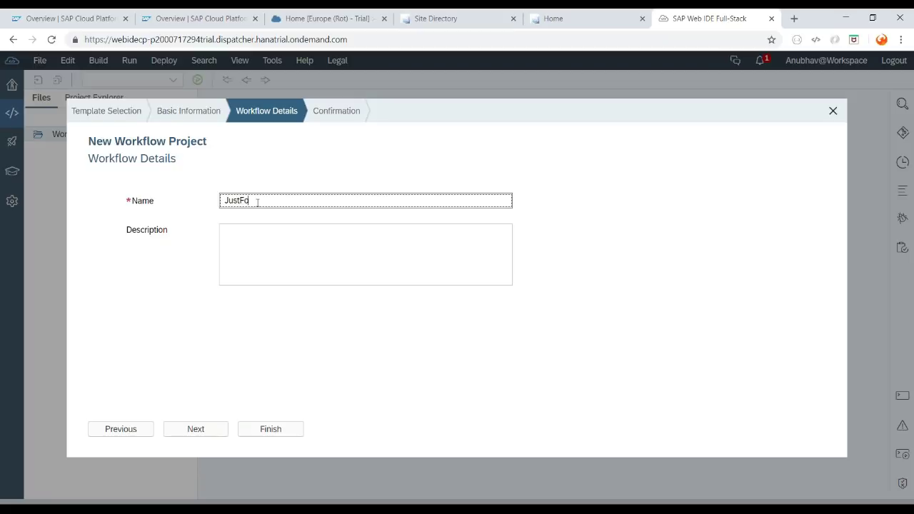
type("rFirstDemo")
key("Tab")
type("Samp")
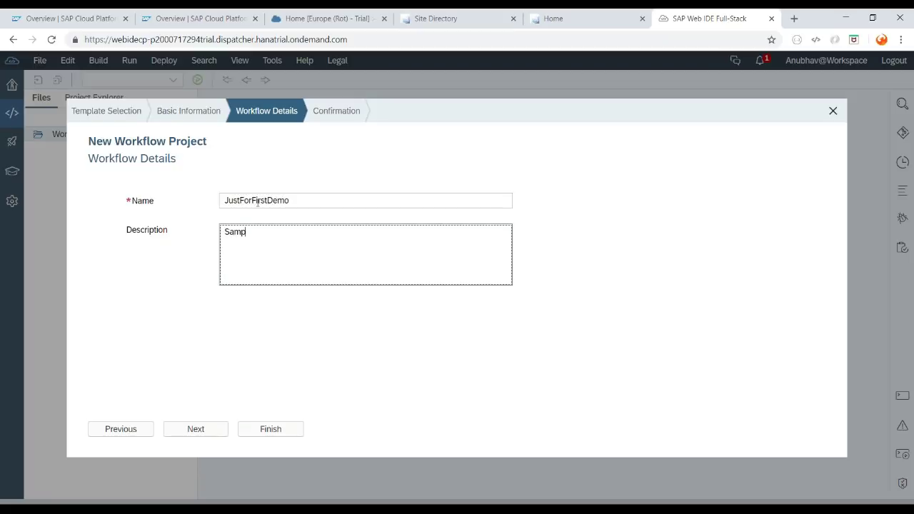
type("le Workflow for demo")
left_click(265, 437)
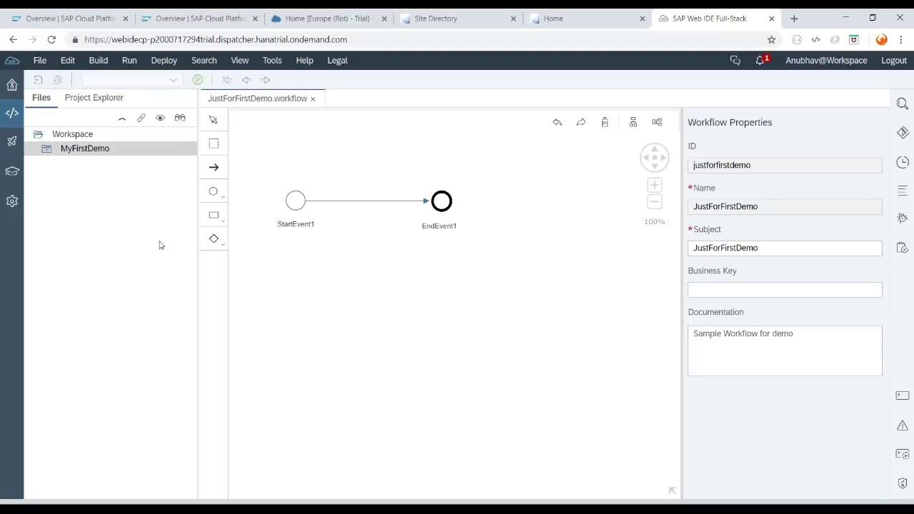
Step: Expand the MyFirstDemo project and its workflows folder and select JustForFirstDemo.workflow
left_click(46, 149)
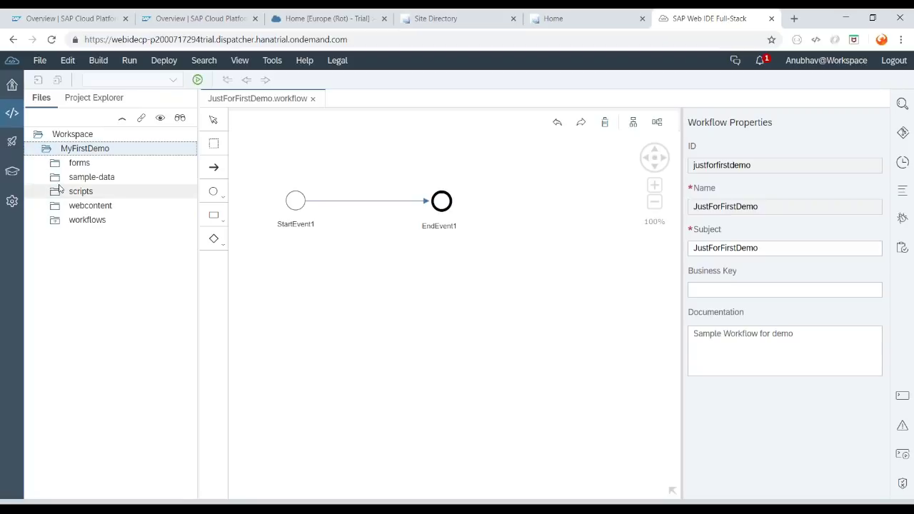
left_click(56, 224)
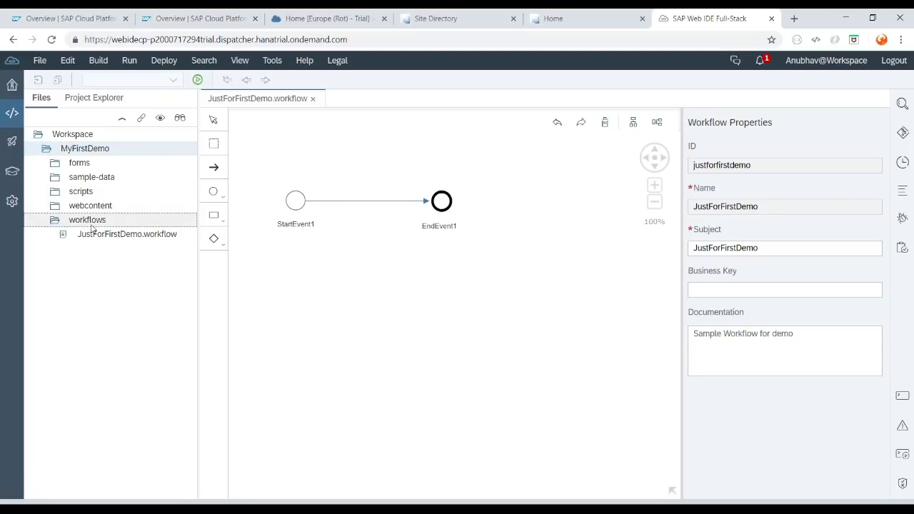
left_click(109, 242)
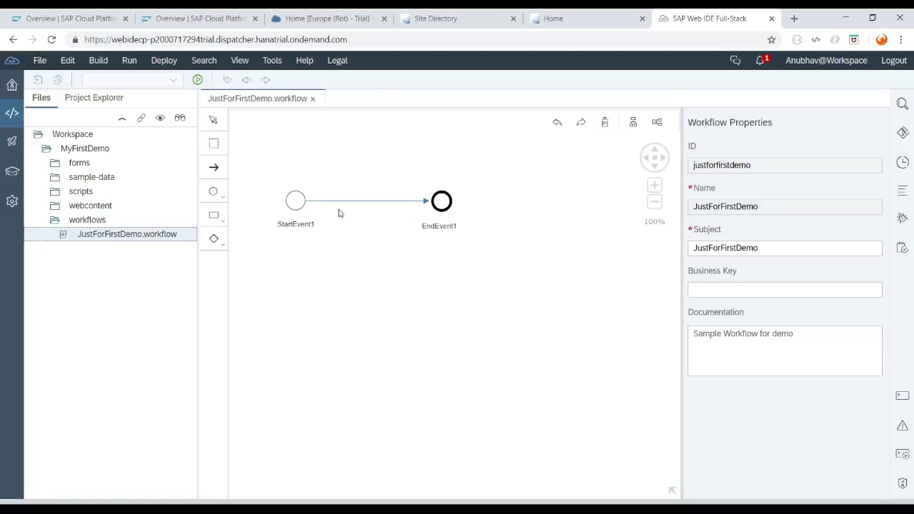
Step: Arrange the workflow diagram vertically and move StartEvent1 up to leave space above EndEvent1
left_click(633, 123)
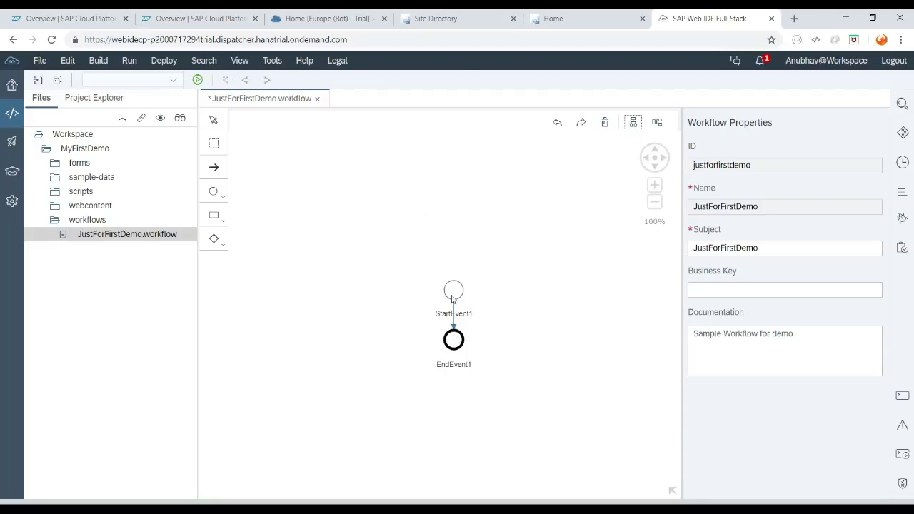
left_click_drag(454, 290, 452, 215)
left_click(657, 122)
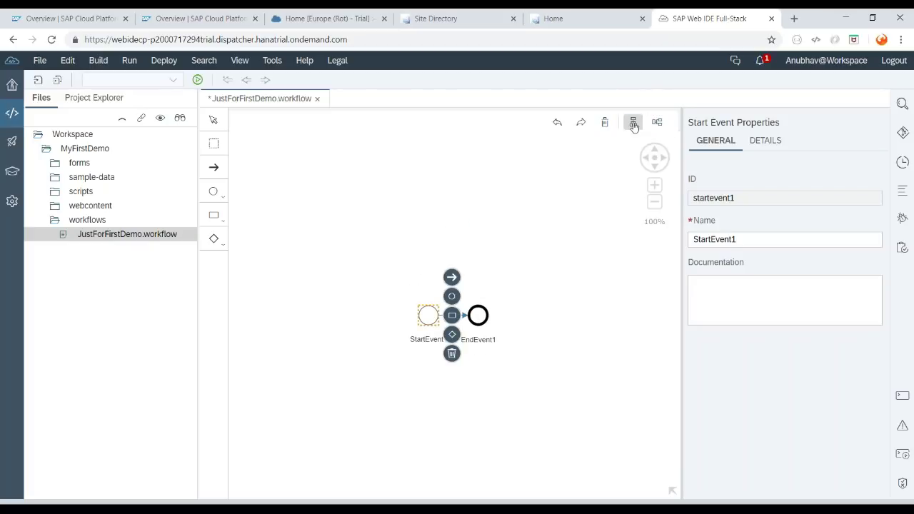
left_click(656, 123)
left_click(655, 123)
left_click(633, 122)
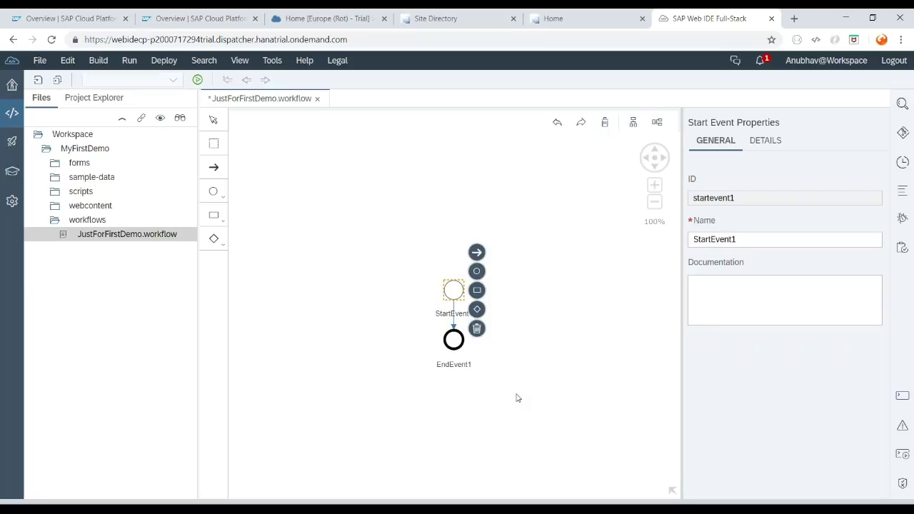
left_click_drag(454, 292, 453, 193)
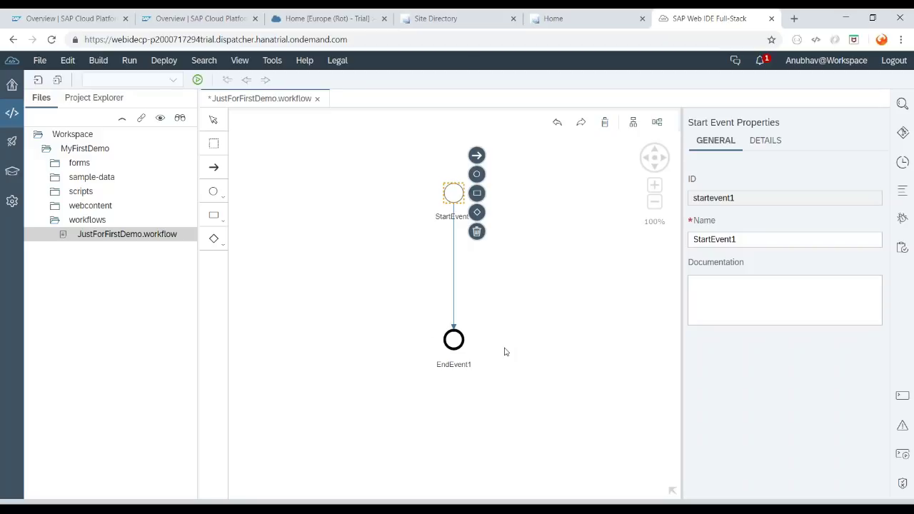
left_click(350, 278)
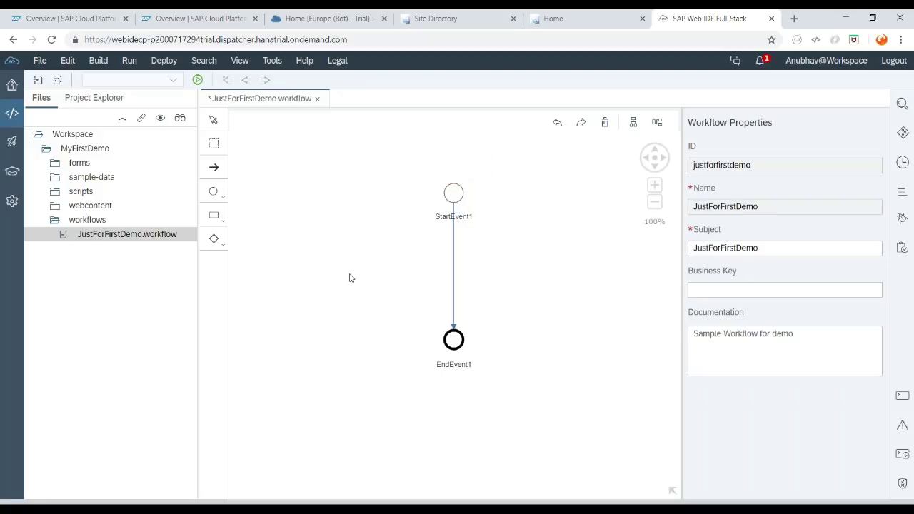
Step: Display the task types available from StartEvent1, and switch to PowerPoint to add a new line below the User Task notes
left_click(453, 203)
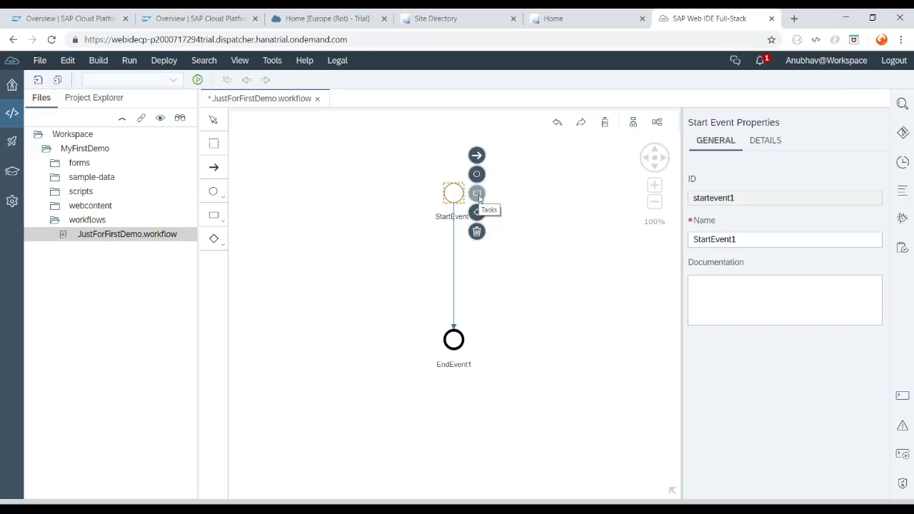
left_click(478, 196)
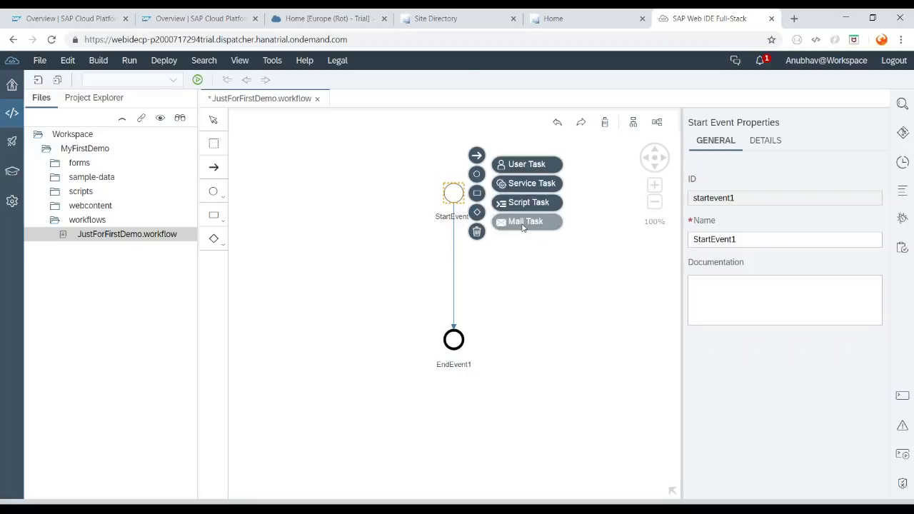
key("alt+Tab")
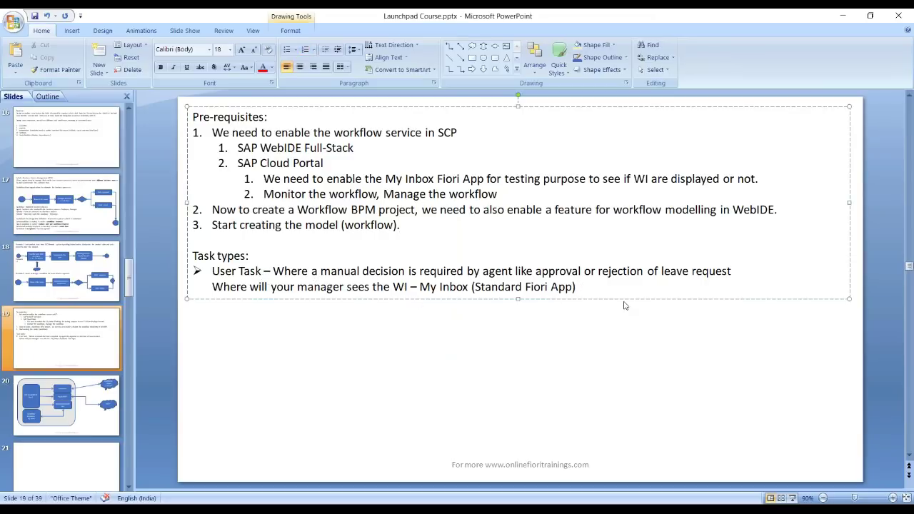
key("Return")
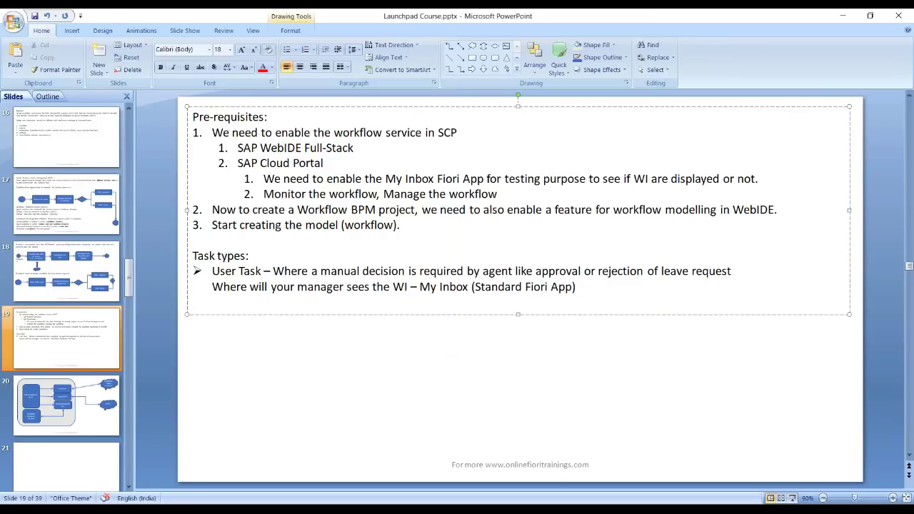
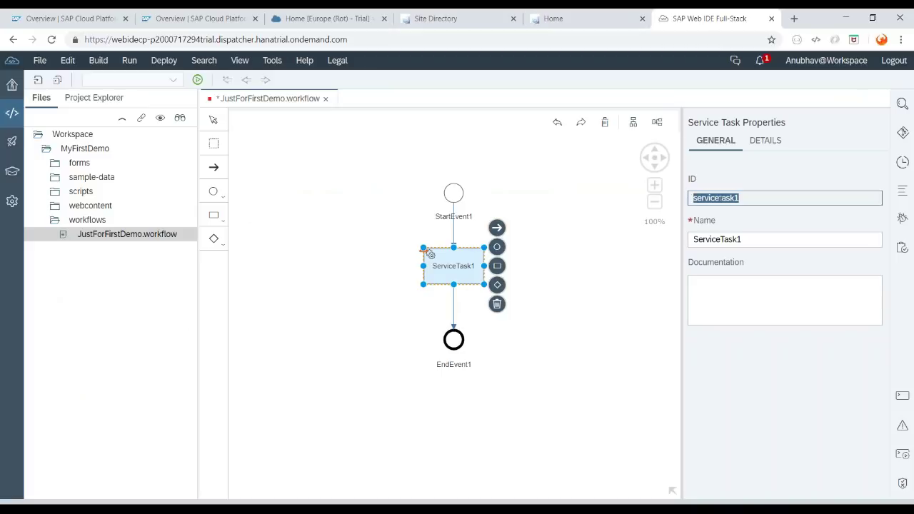
Step: Rename the service task between the start and end events as "Load data for product"
left_click(725, 198)
left_click_drag(694, 197, 746, 201)
left_click_drag(751, 240, 680, 242)
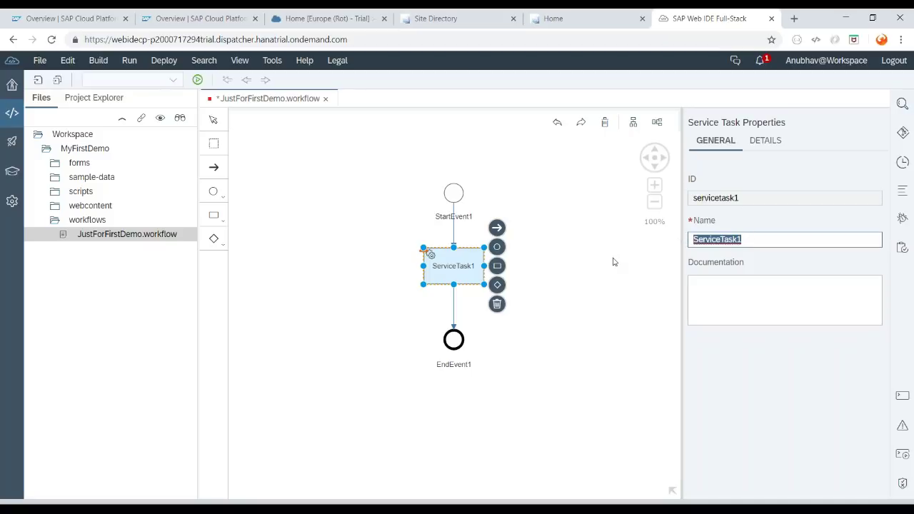
type("Call")
key("ctrl+a")
type("Load")
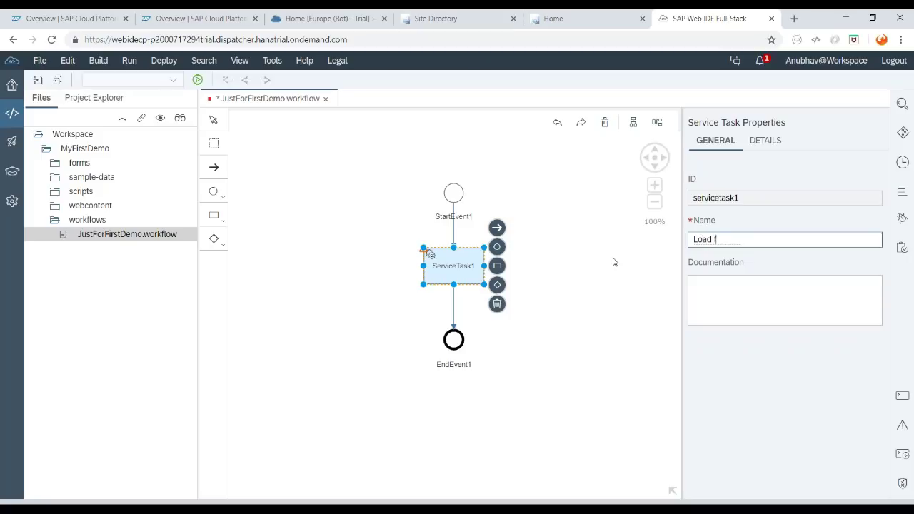
type(" data")
type(" for prio")
key("BackSpace")
key("BackSpace")
type("oduct")
key("Tab")
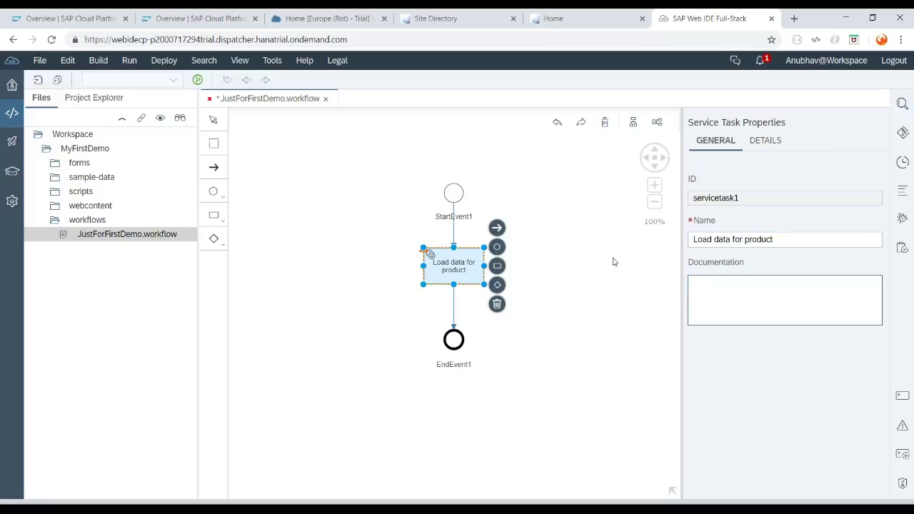
Step: Document the service task as "Load data in context of the workflow from product Odata service from NW data."
type("Load data in context of the workflow")
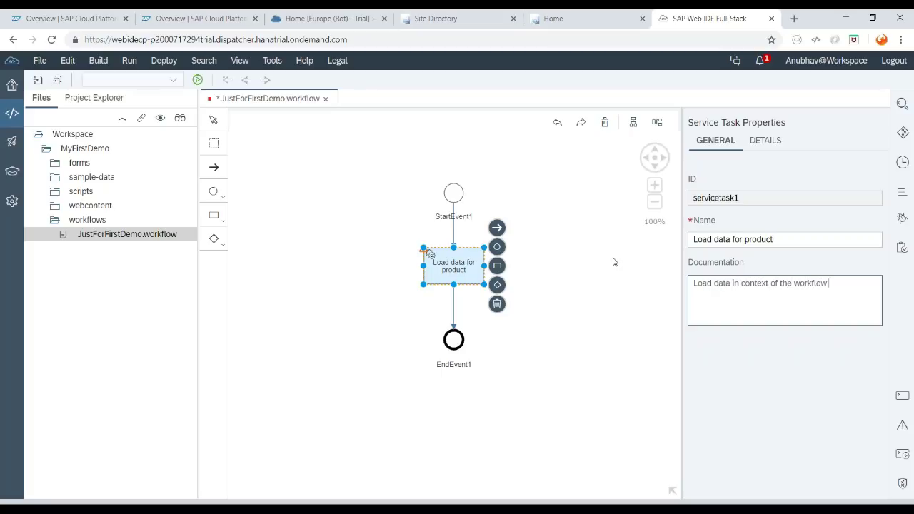
type(" from product Odata se")
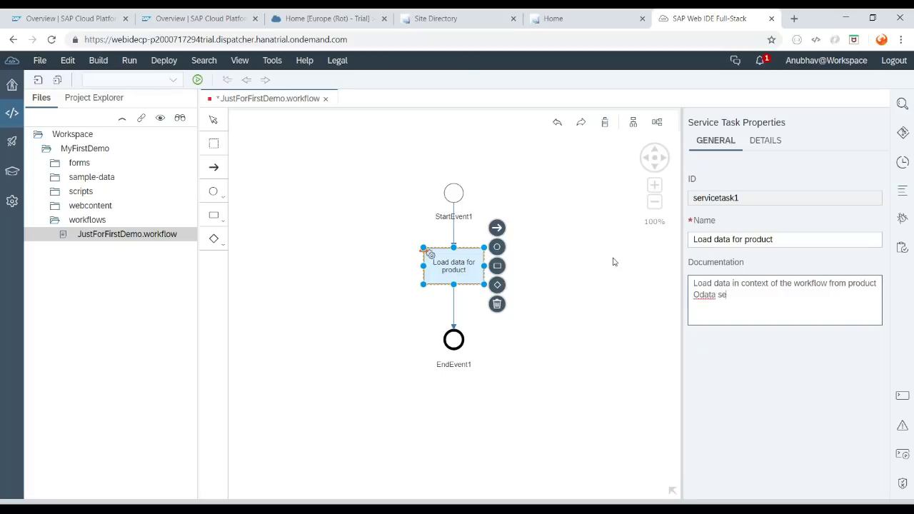
type("rvice from NW data.")
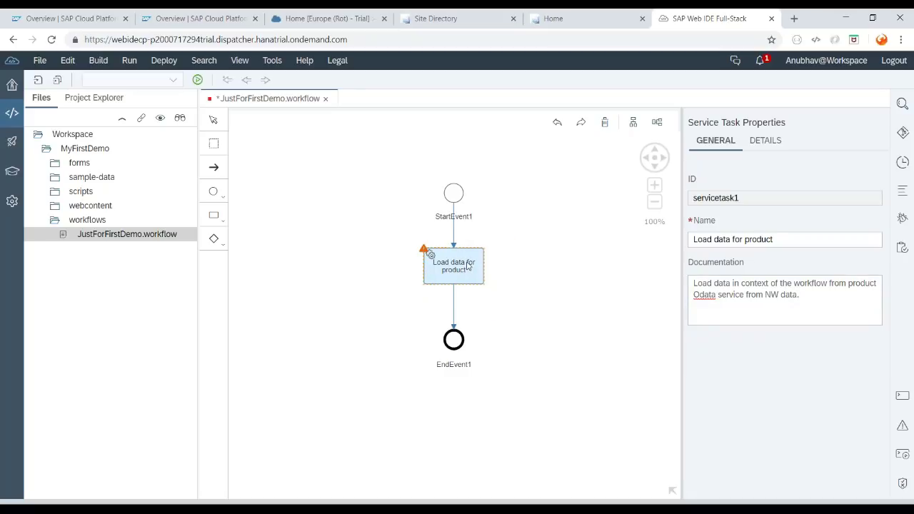
Step: Enable a sample context for StartEvent1 and create a new JSON file named initContextProduct for it
left_click(469, 262)
left_click(458, 192)
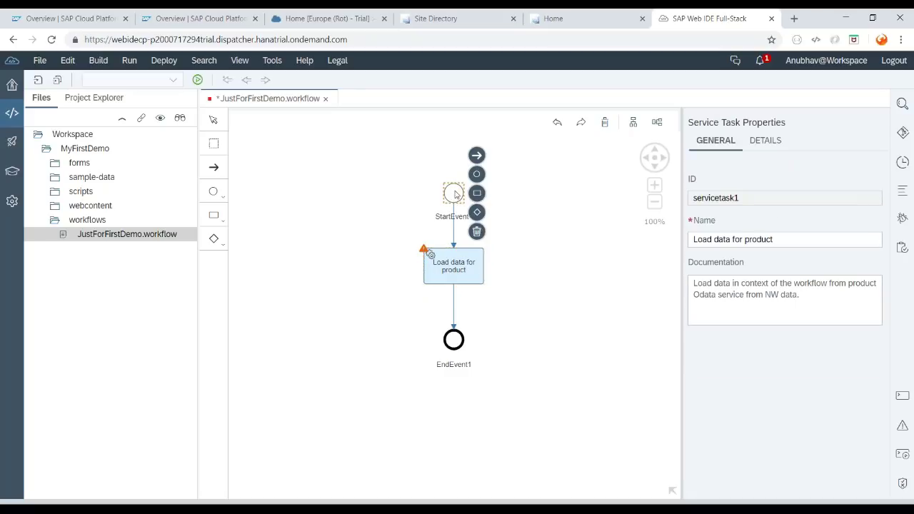
left_click(780, 141)
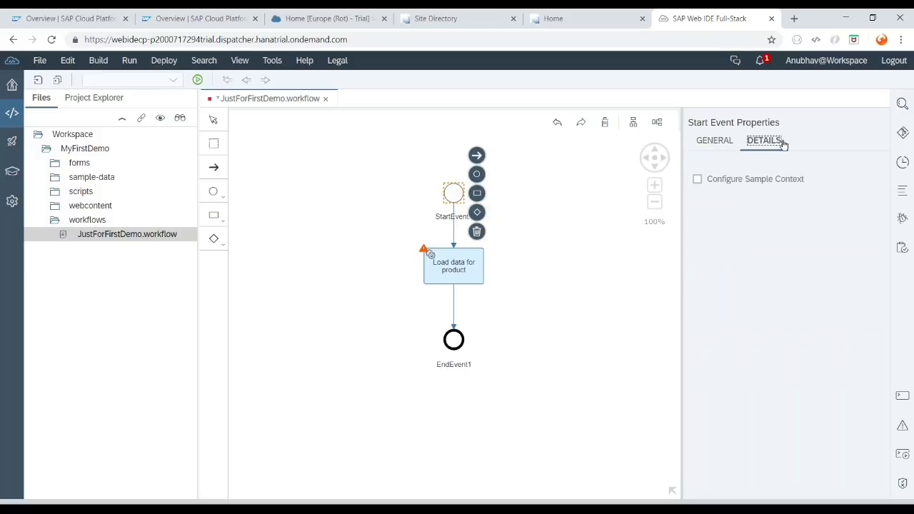
left_click(699, 179)
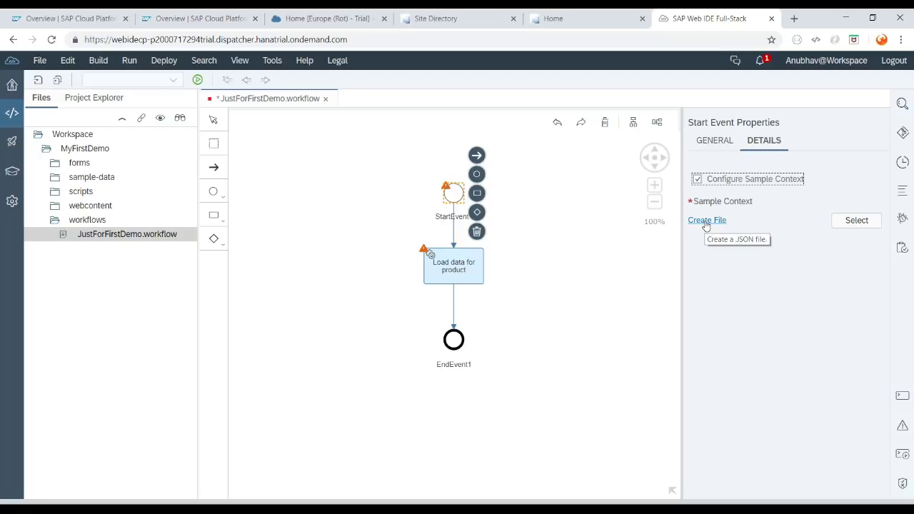
left_click(706, 223)
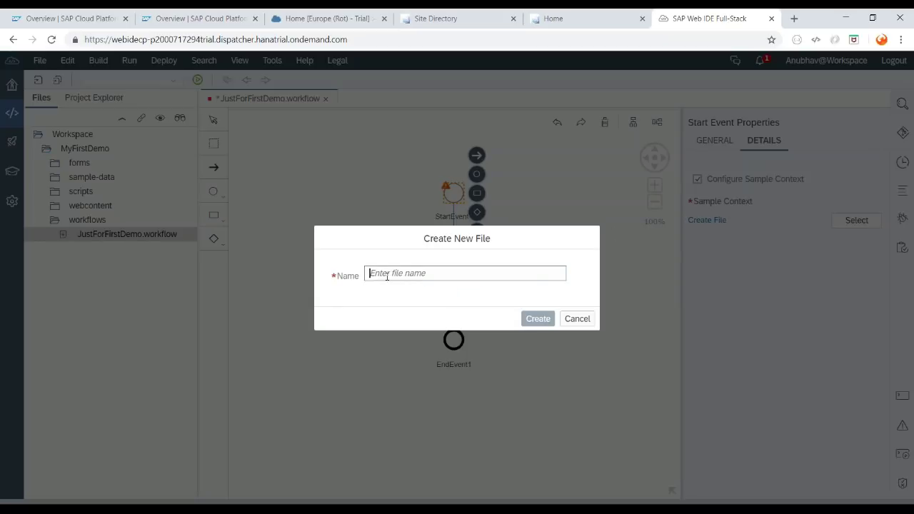
type("init")
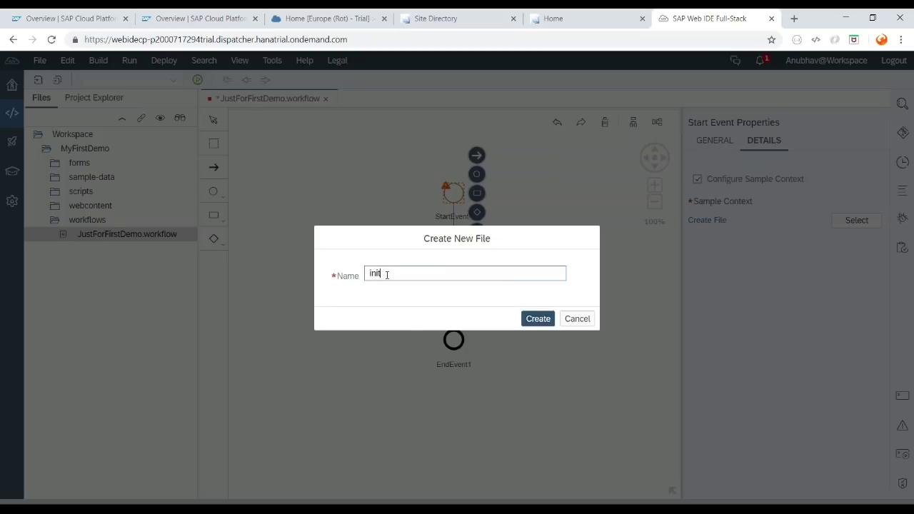
type("ContextProduct")
left_click(530, 322)
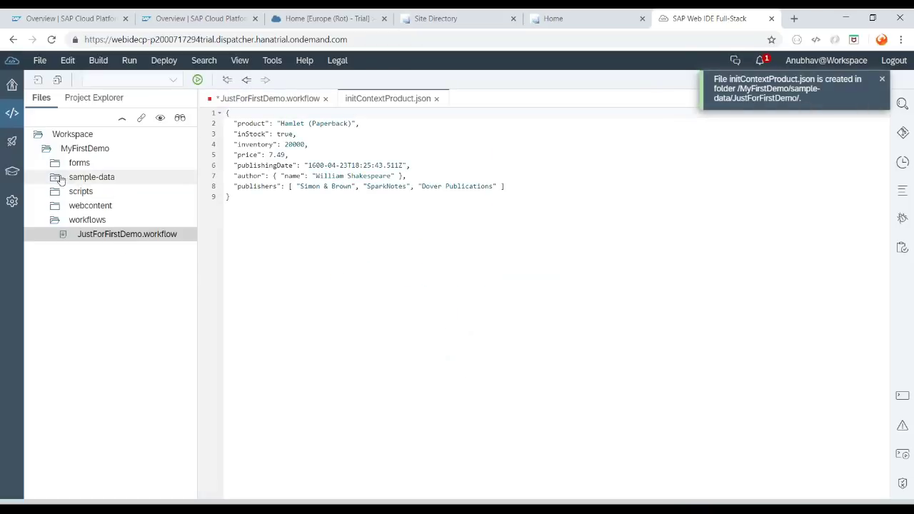
Step: Locate initContextProduct.json in the JustForFirstDemo subfolder of sample-data and select it
left_click(57, 179)
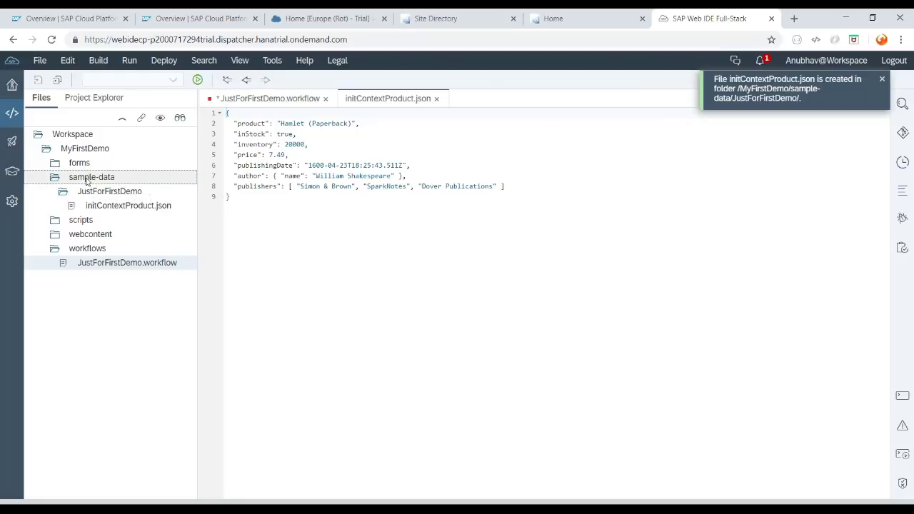
left_click_drag(86, 178, 97, 202)
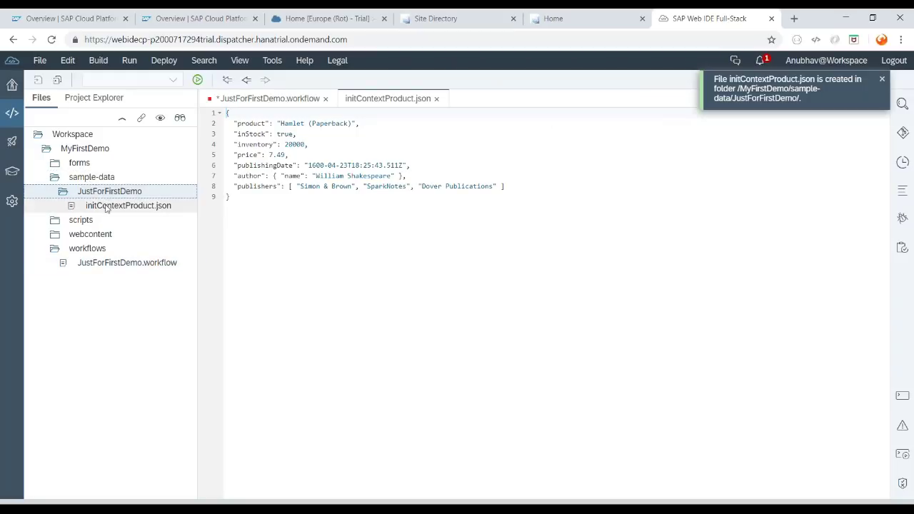
left_click(107, 207)
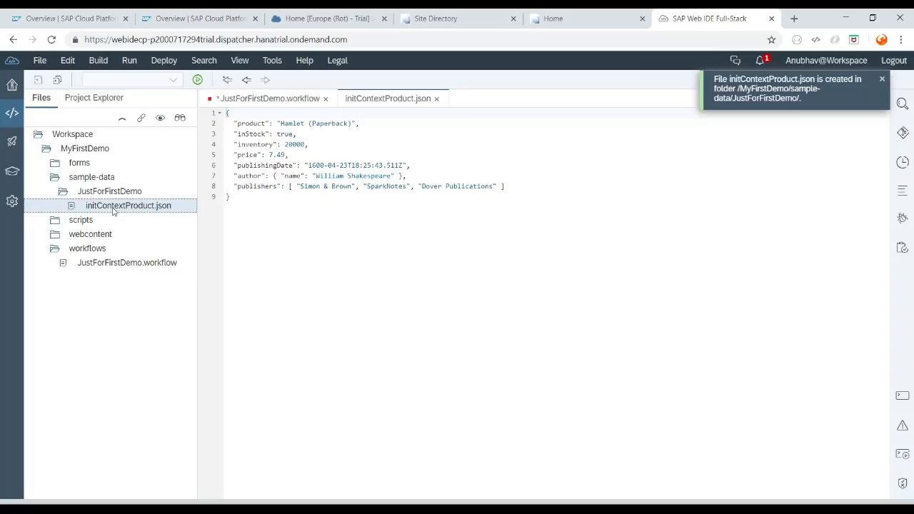
Step: Replace the sample properties in initContextProduct.json with the single entry "ProductId": 2 and save the file
left_click(302, 136)
key("ctrl+plus")
key("ctrl+plus")
key("ctrl+plus")
key("ctrl+plus")
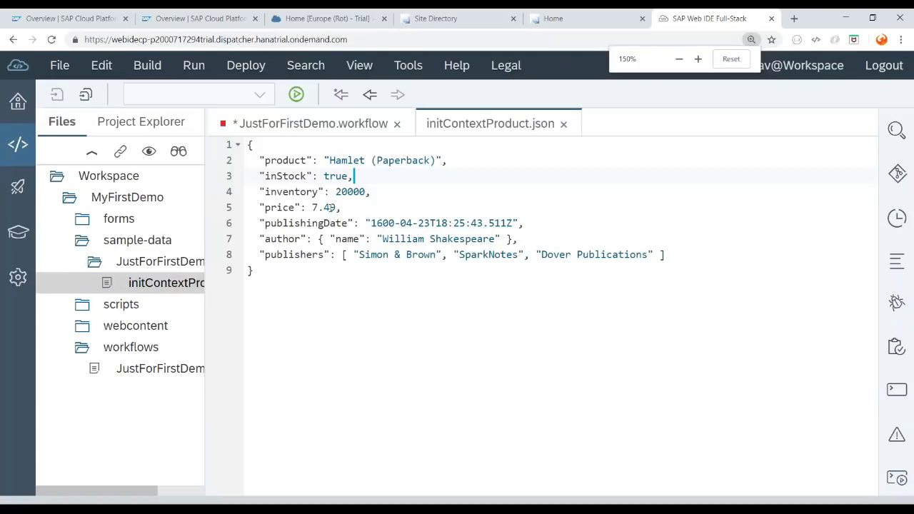
left_click_drag(665, 255, 260, 160)
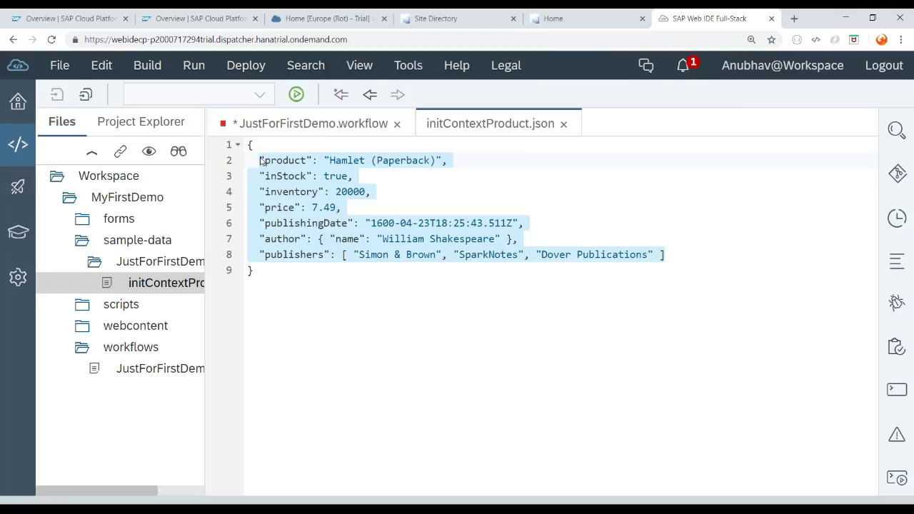
key("BackSpace")
type("\"")
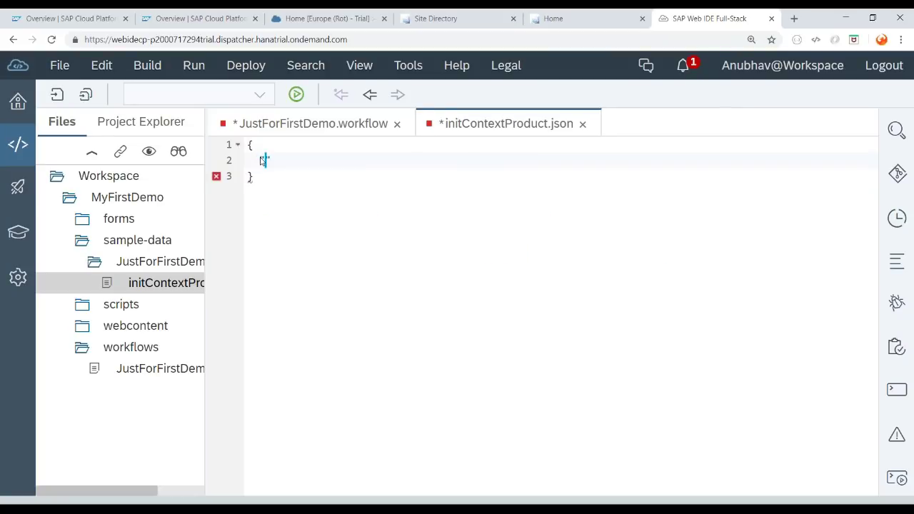
type("pr")
key("BackSpace")
key("BackSpace")
type("ProductId\": 2")
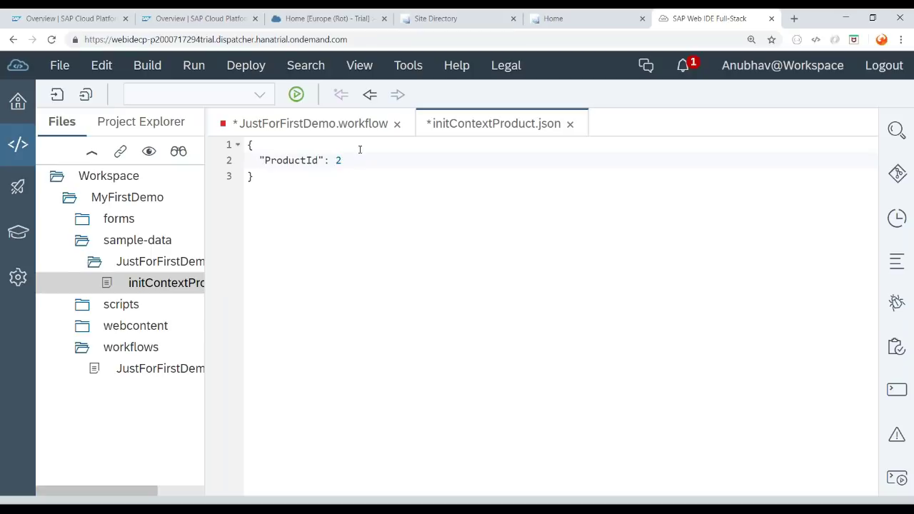
key("ctrl+s")
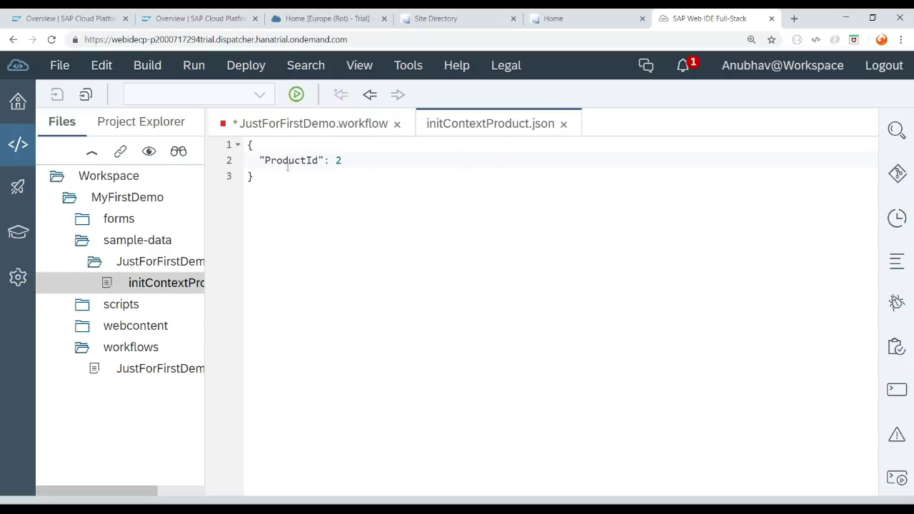
Step: Examine the ProductId entry in initContextProduct.json alongside the service task and overall flow in JustForFirstDemo.workflow
left_click(267, 177)
key("ctrl+a")
left_click(279, 188)
key("ctrl+a")
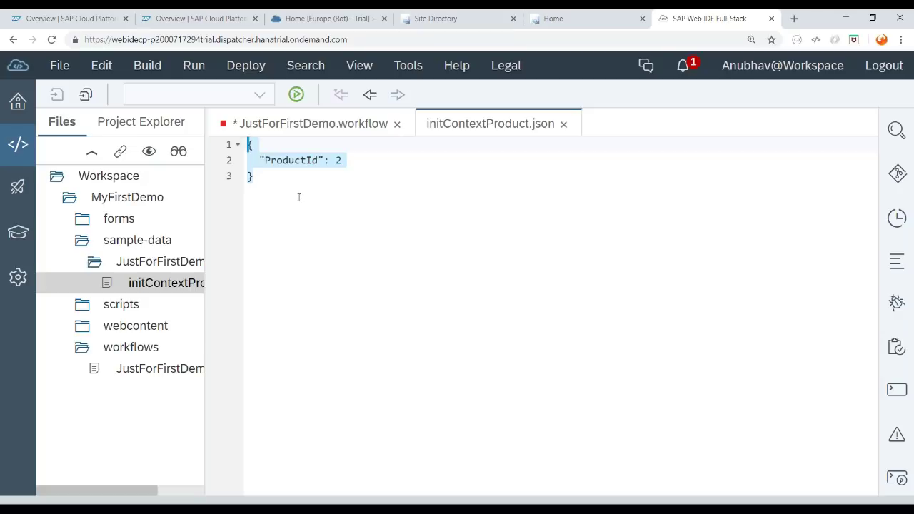
left_click(305, 126)
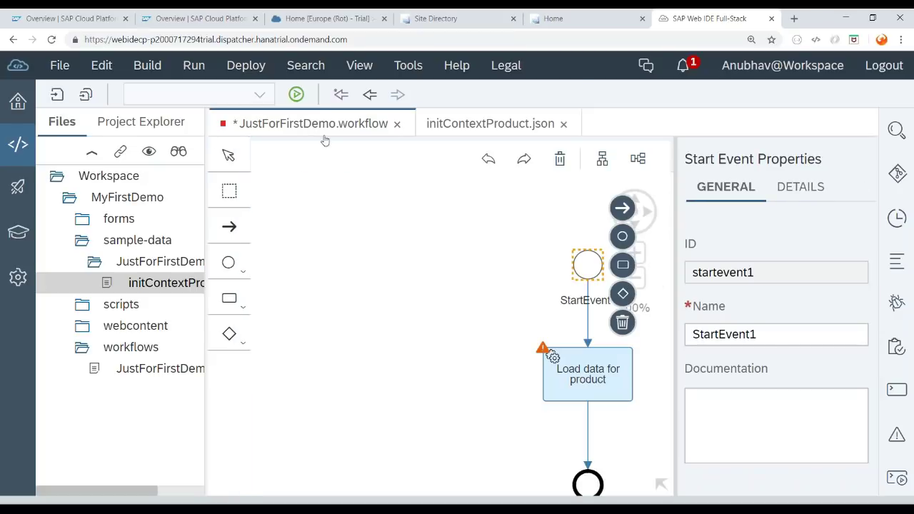
left_click(614, 382)
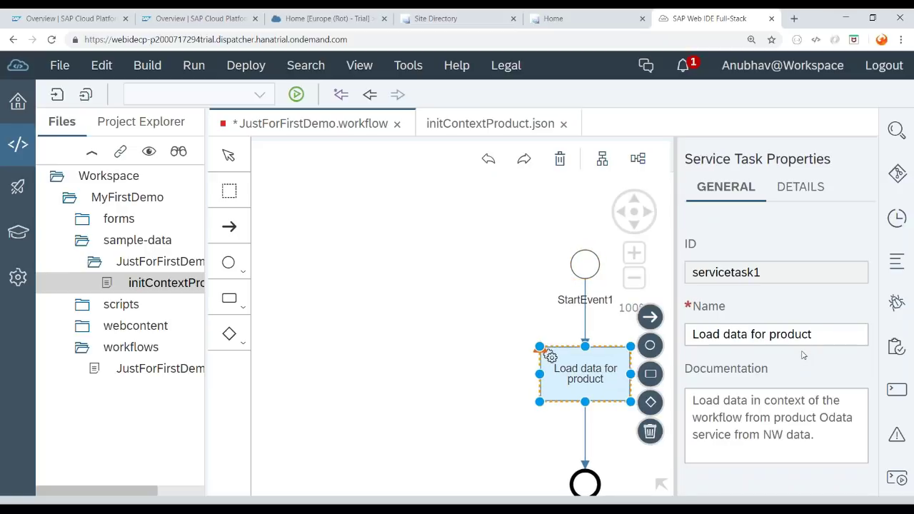
left_click(490, 136)
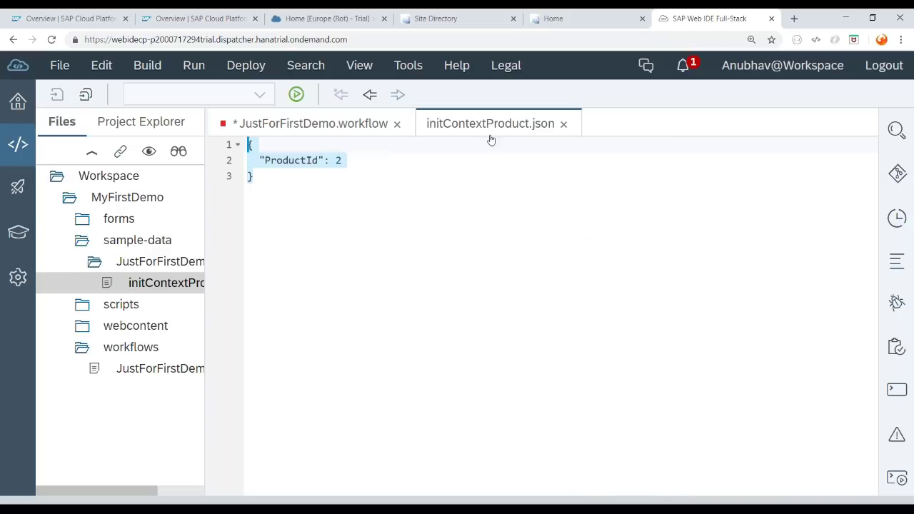
left_click(312, 171)
left_click_drag(265, 160, 321, 160)
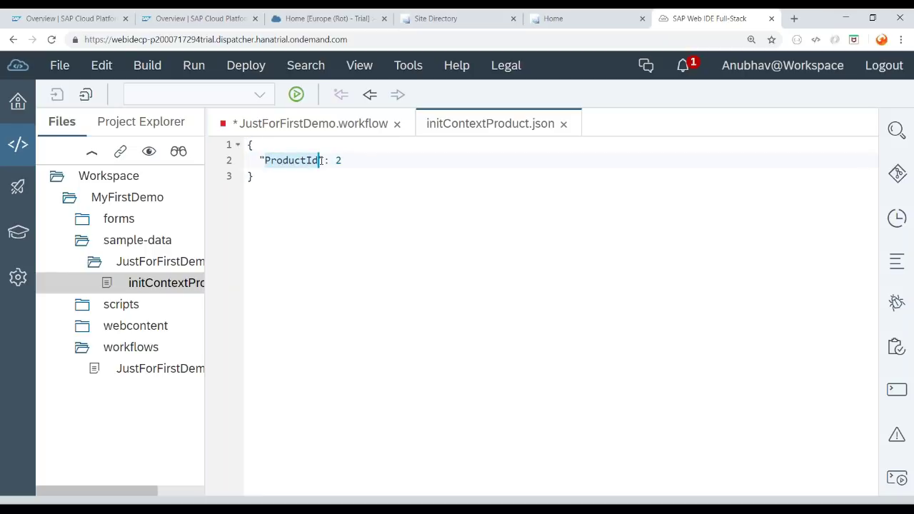
left_click(322, 187)
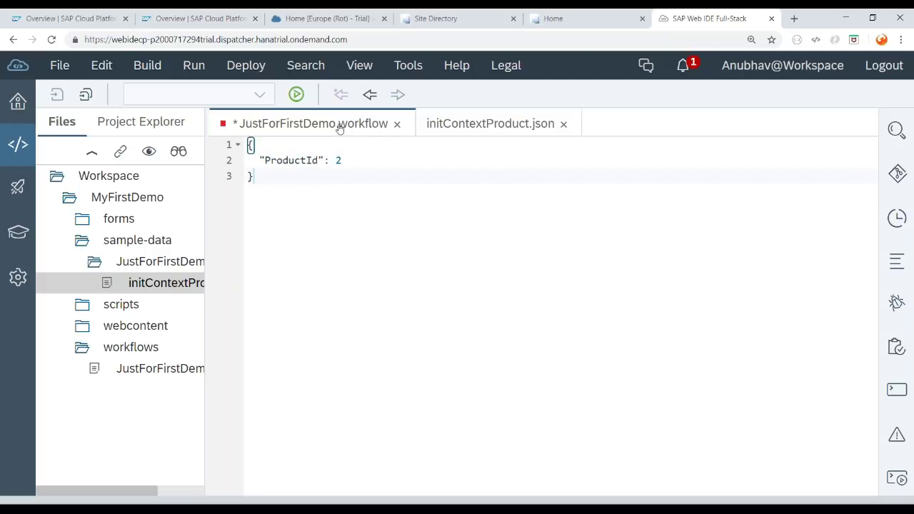
left_click(339, 127)
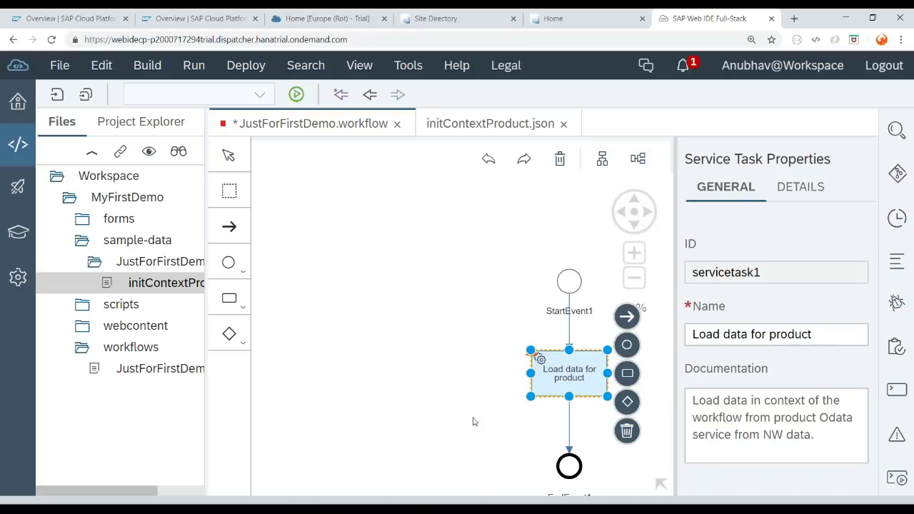
left_click_drag(490, 429, 361, 353)
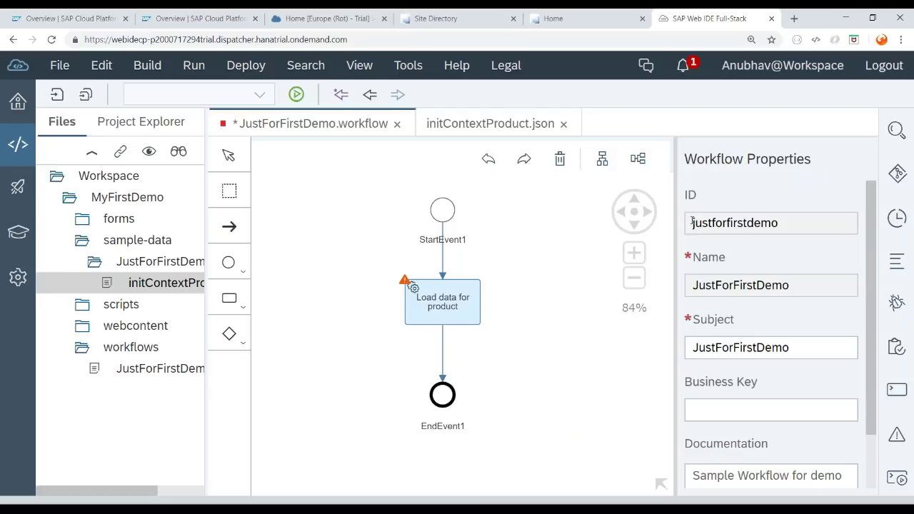
left_click(475, 123)
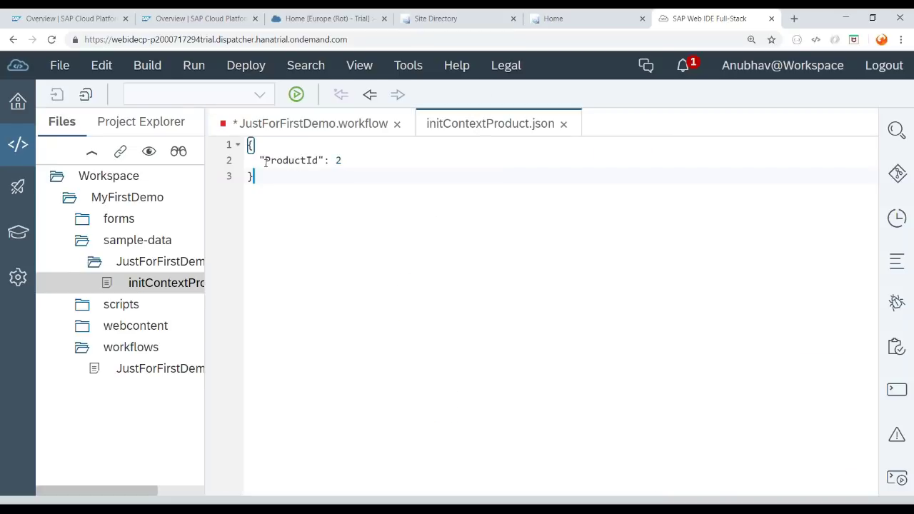
left_click_drag(266, 162, 320, 160)
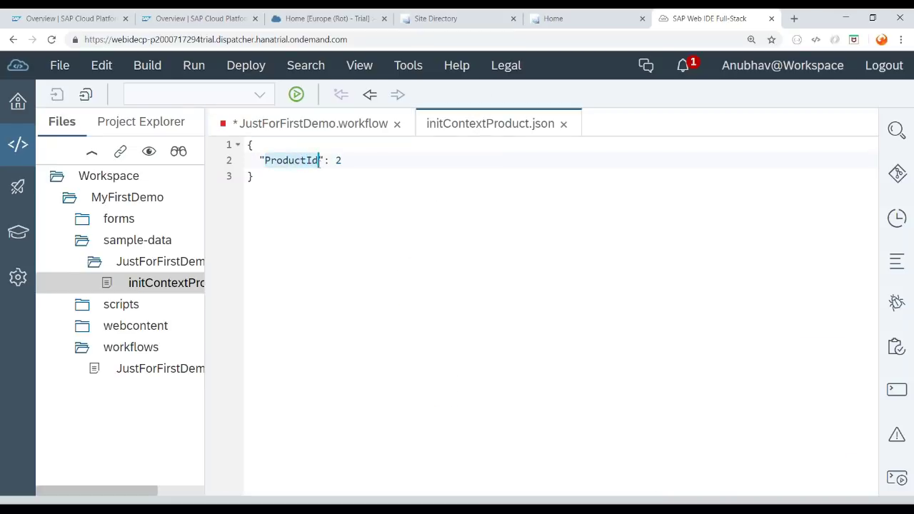
Step: Open the detail properties of the "Load data for product" service task at its empty destination
left_click(326, 123)
left_click(468, 307)
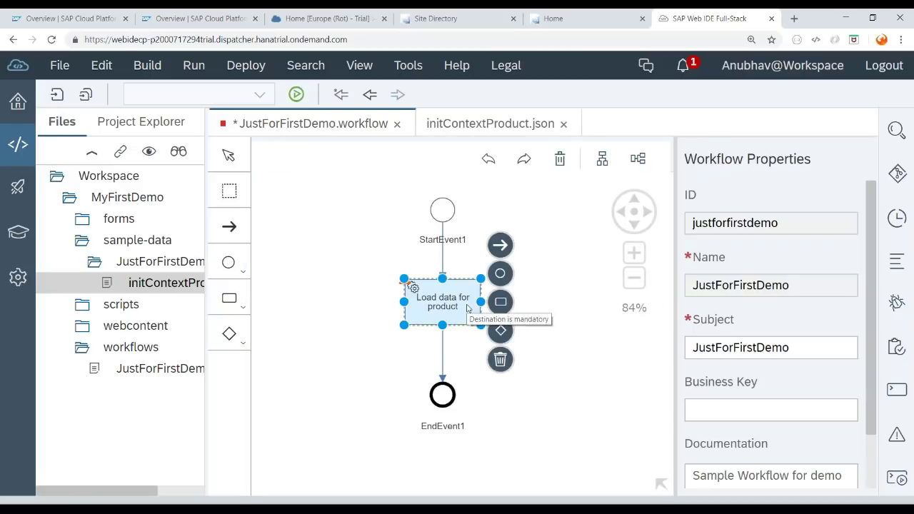
left_click(790, 188)
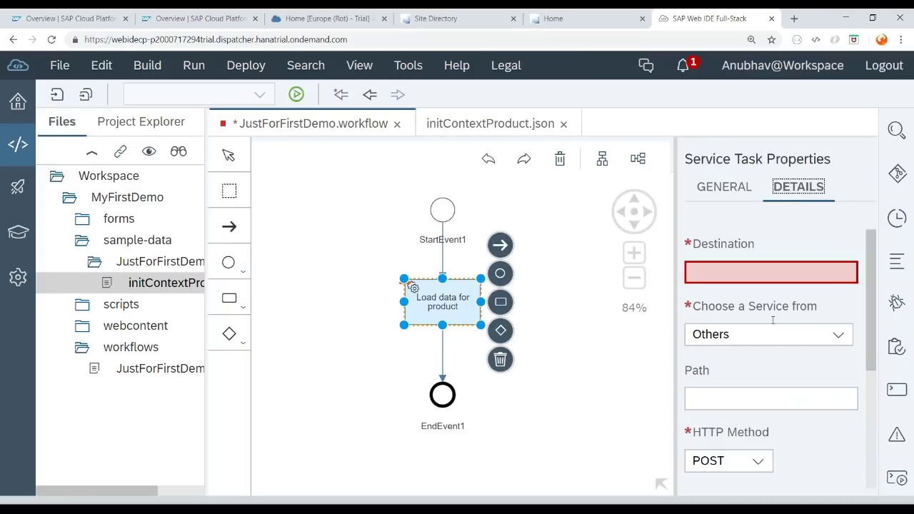
left_click(736, 272)
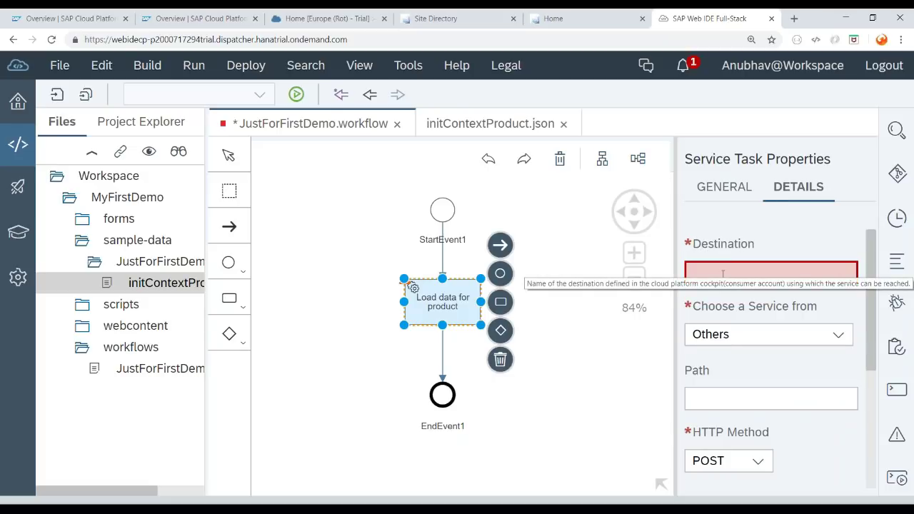
left_click(723, 272)
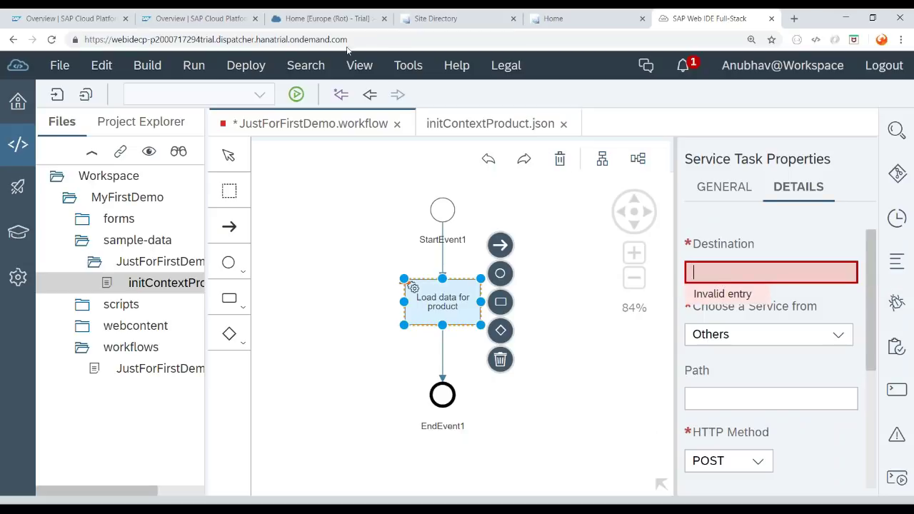
Step: Switch to SAP Cloud Platform Cockpit and copy the name Northwind from the subaccount's destinations
left_click(343, 21)
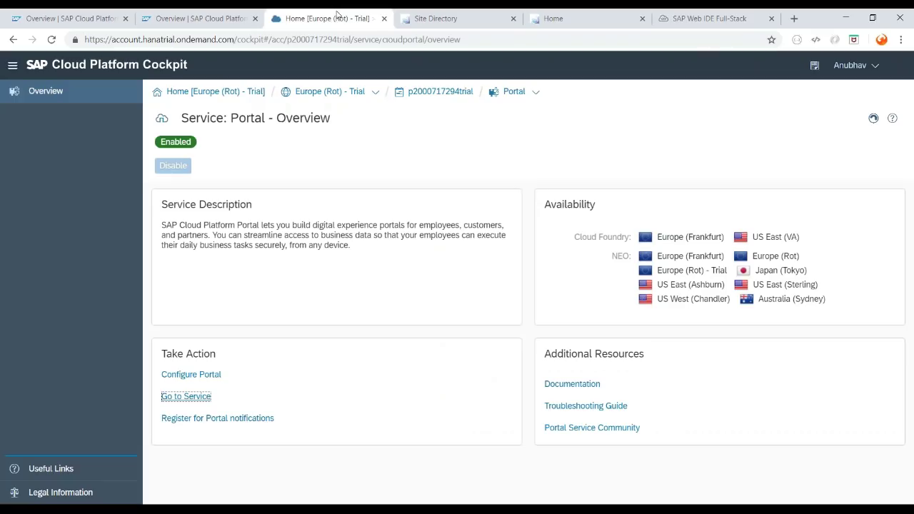
left_click(432, 94)
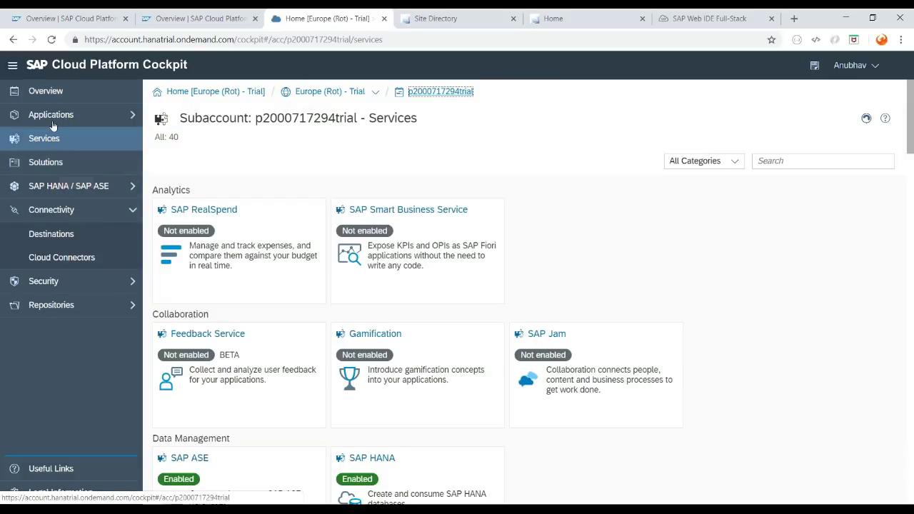
left_click(67, 240)
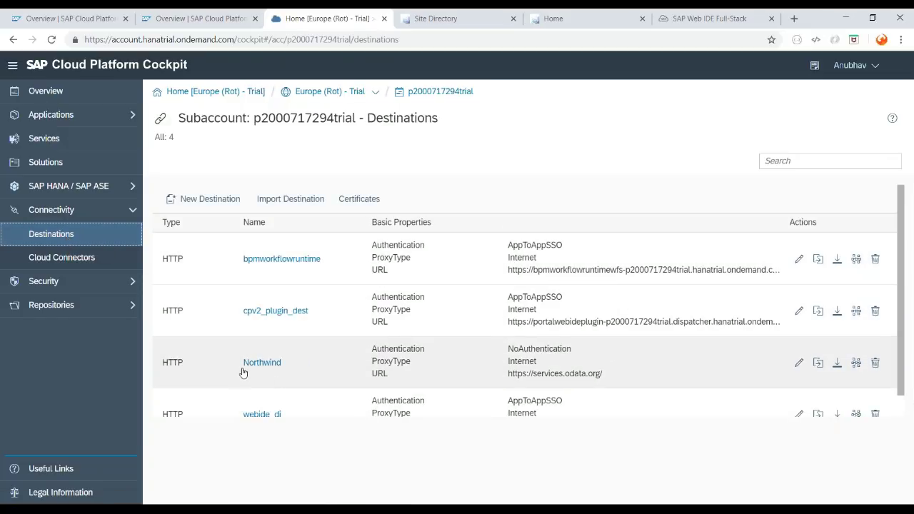
left_click_drag(241, 364, 282, 368)
key("ctrl+c")
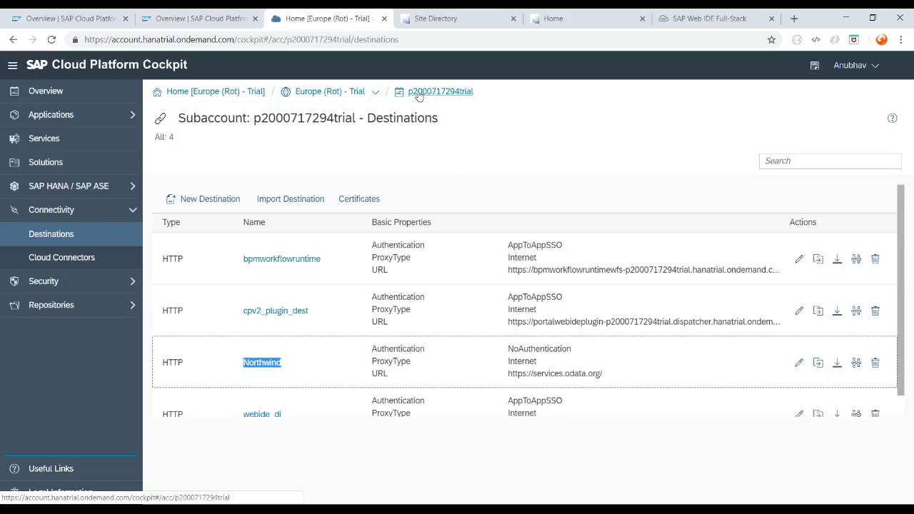
Step: Return to SAP Web IDE and set the service task's destination to Northwind
left_click(707, 19)
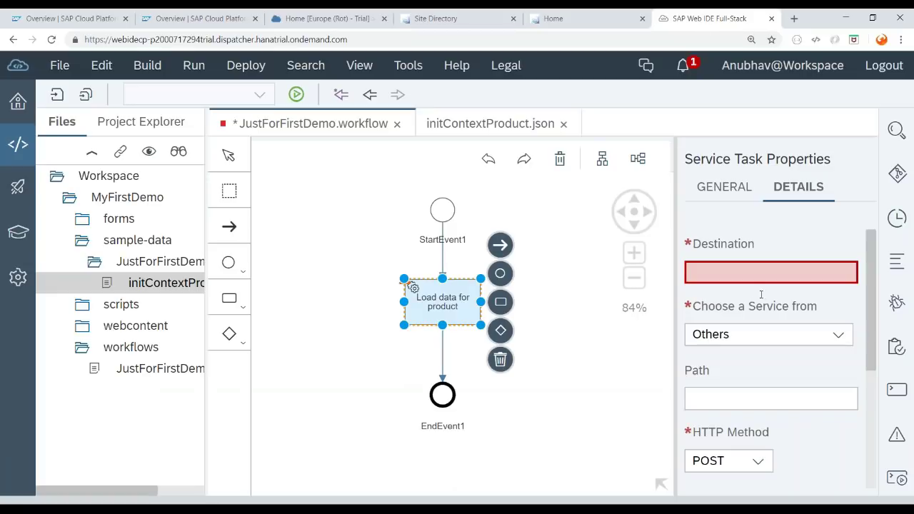
left_click(762, 275)
key("ctrl+v")
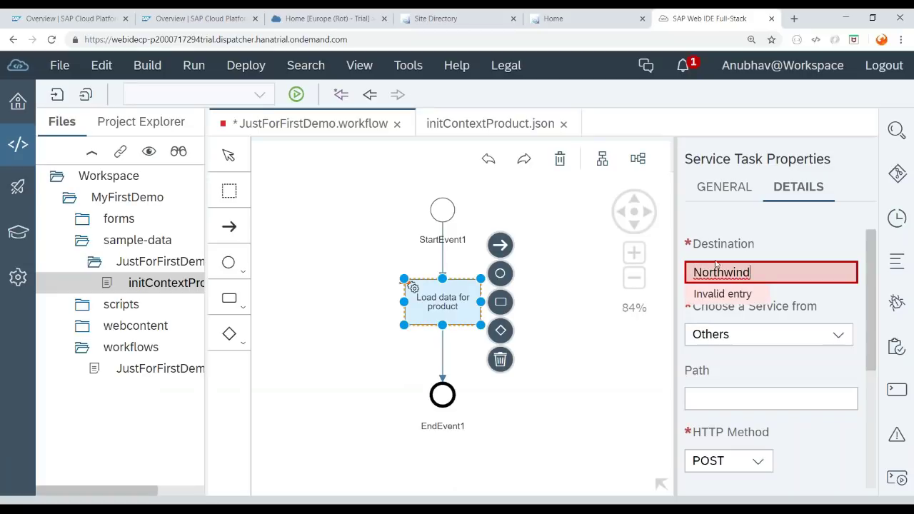
left_click(791, 275)
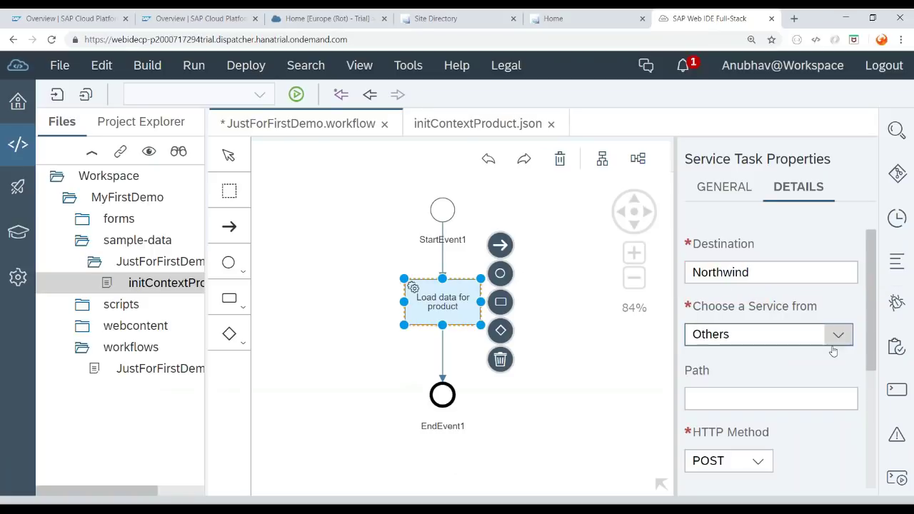
Step: Keep Others as the service source and set the path from the open Northwind product URL, omitting the host and ending in Northwind.svc/Products(3)?$format=json
left_click(836, 341)
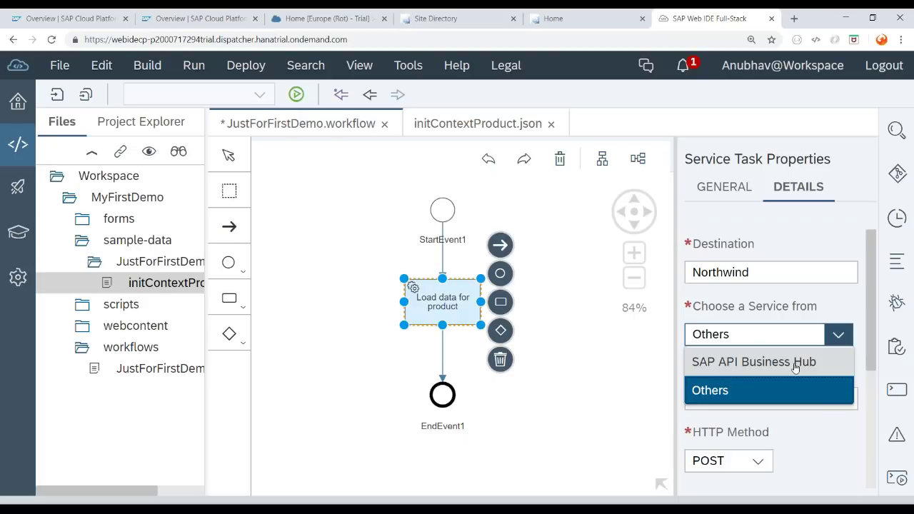
left_click(739, 394)
left_click(742, 398)
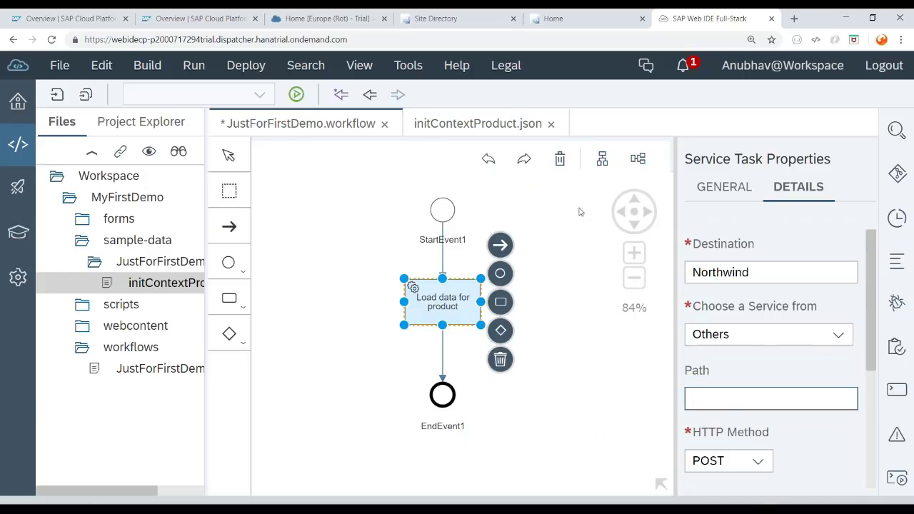
key("alt+Tab")
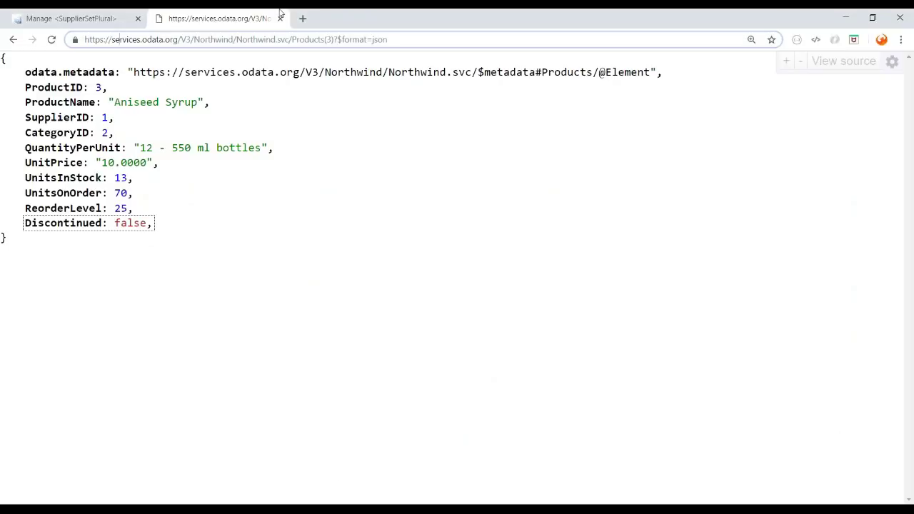
left_click_drag(178, 40, 335, 41)
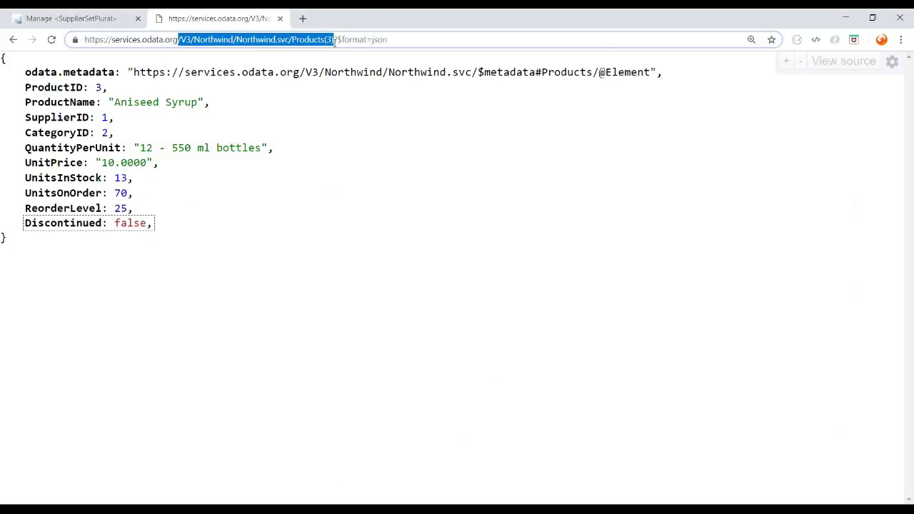
left_click_drag(393, 40, 179, 40)
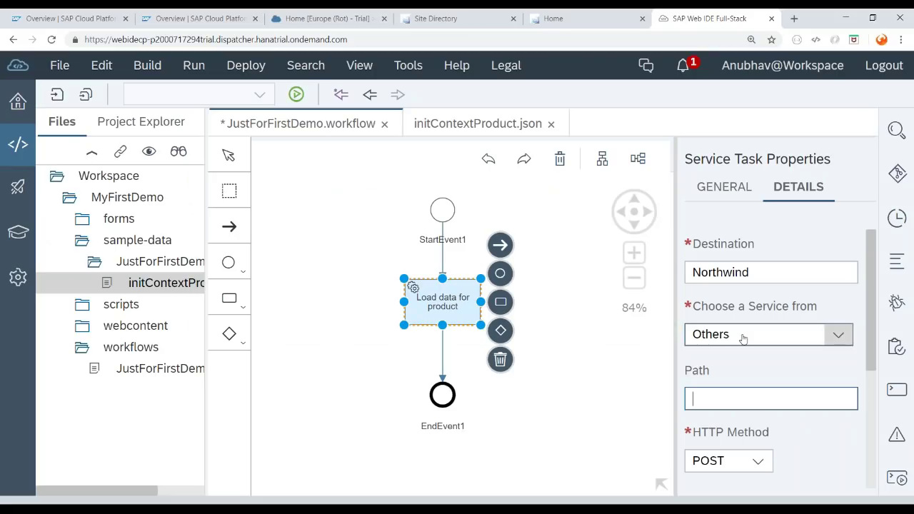
key("ctrl+v")
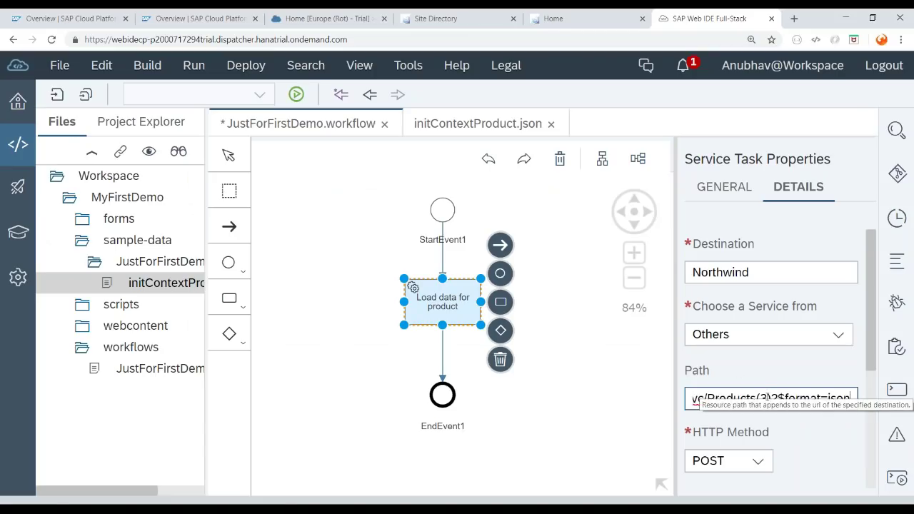
Step: Check the ProductId attribute name in initContextProduct.json and return to the service task's detail properties in JustForFirstDemo.workflow
double_click(764, 398)
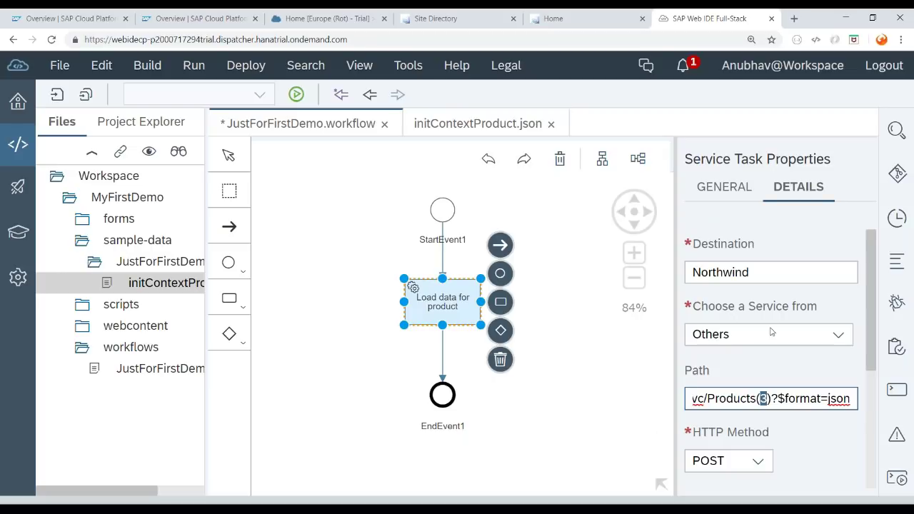
left_click(480, 126)
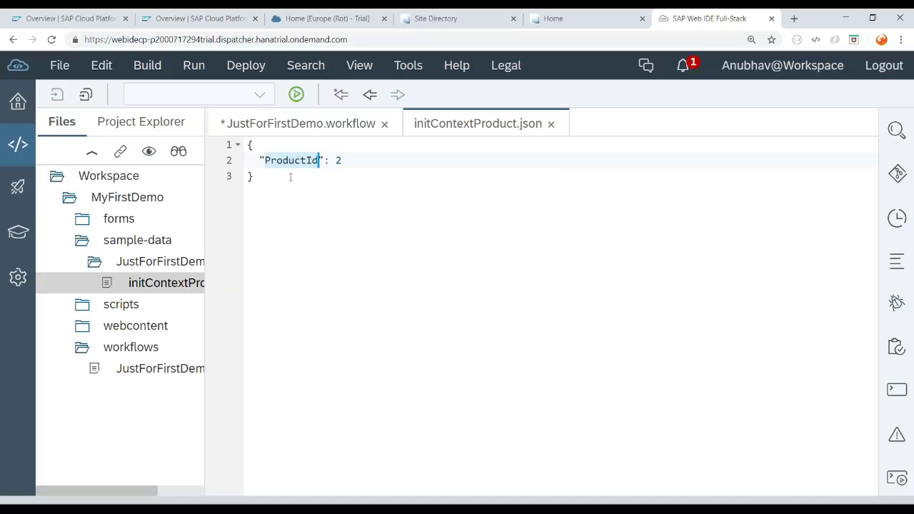
key("ctrl+Left")
left_click(322, 125)
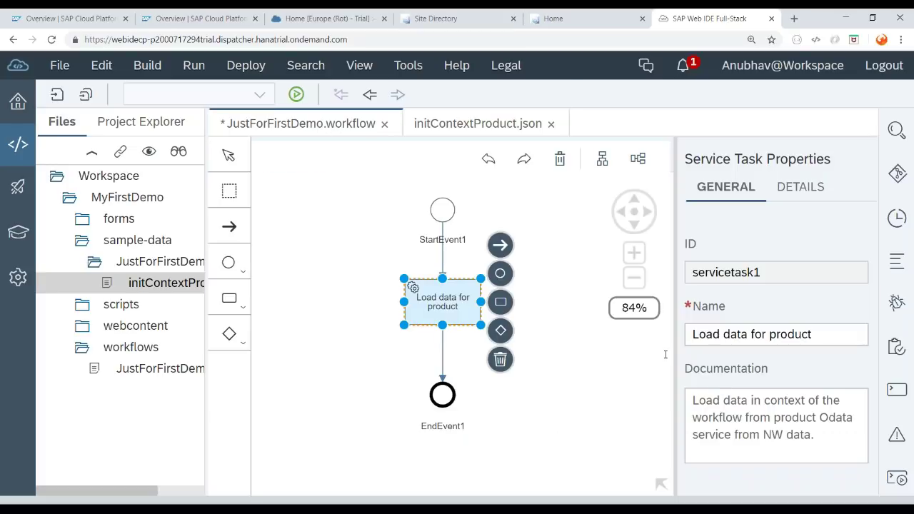
left_click(784, 187)
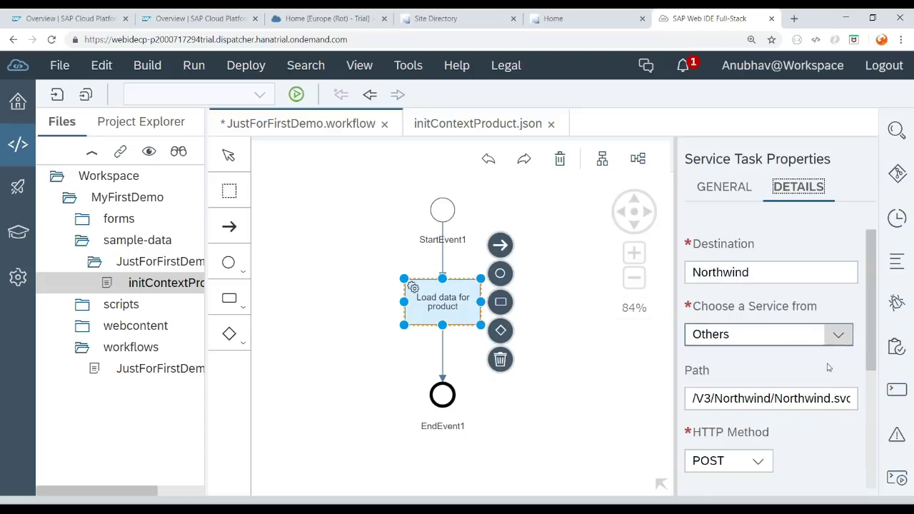
Step: Replace the product key 3 in the service task's path with ${context.ProductId} and save the workflow
left_click(812, 400)
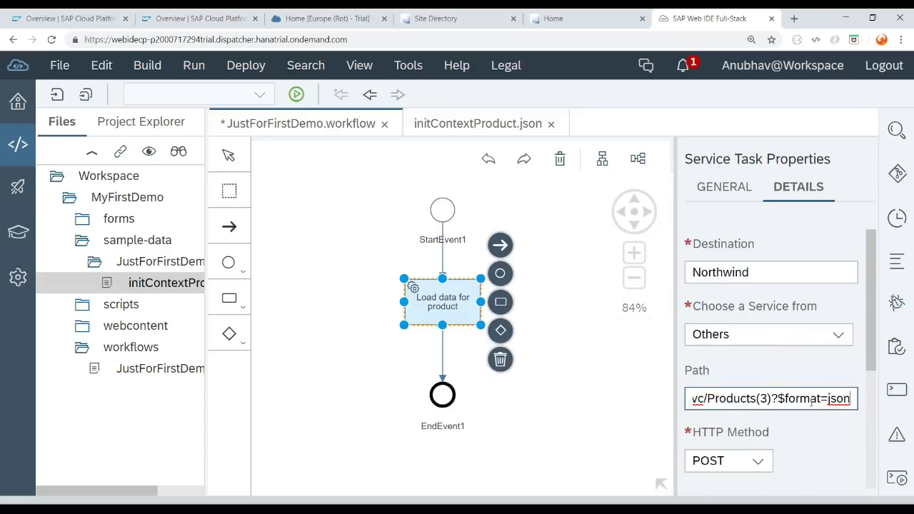
left_click(769, 392)
key("BackSpace")
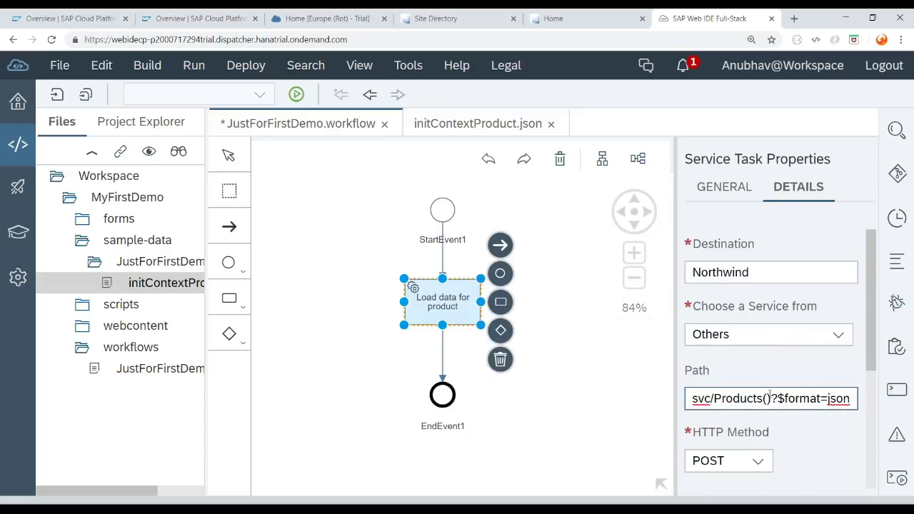
type("${}")
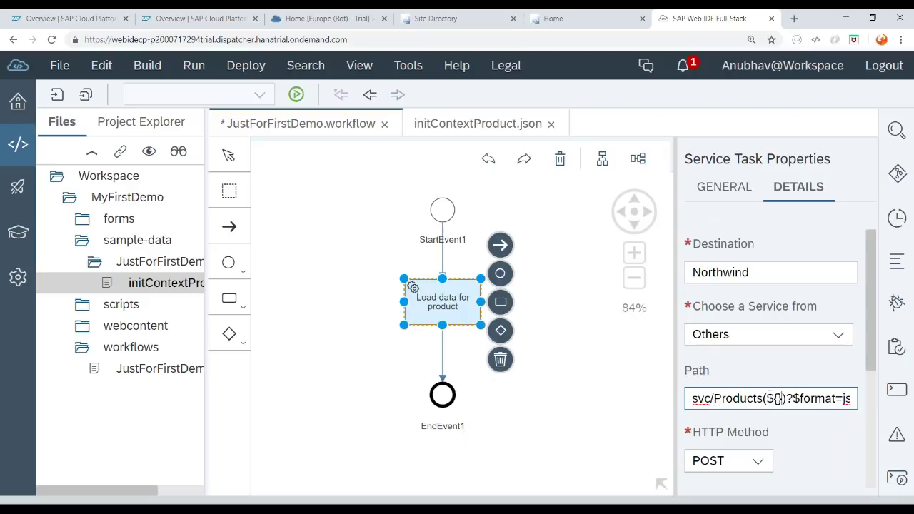
key("Left")
type("context")
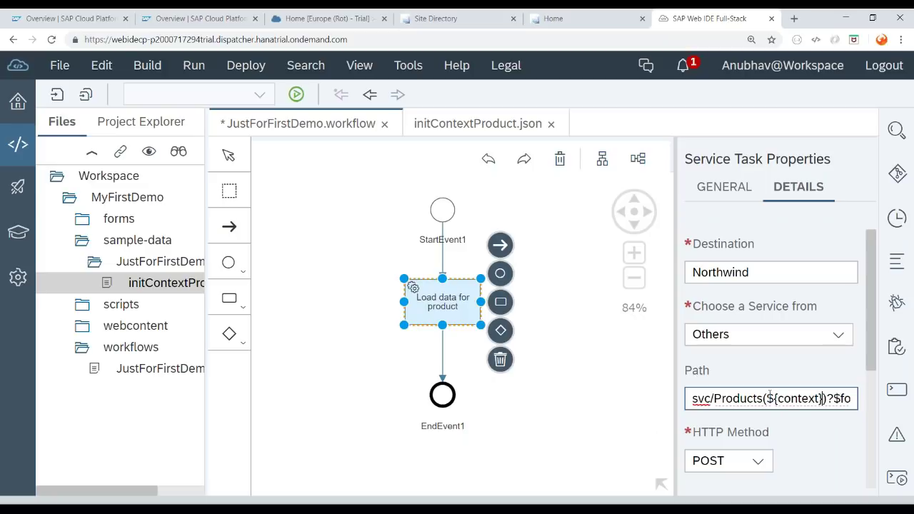
left_click_drag(769, 397, 825, 399)
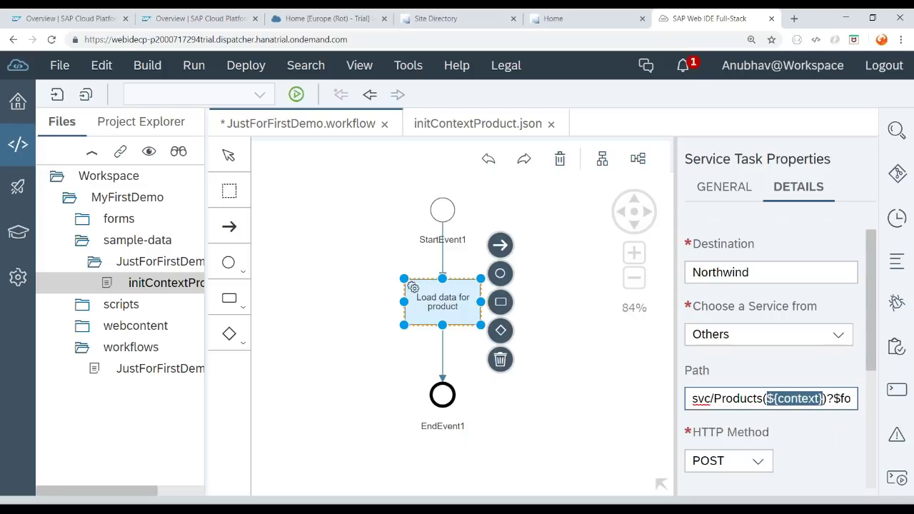
left_click(821, 398)
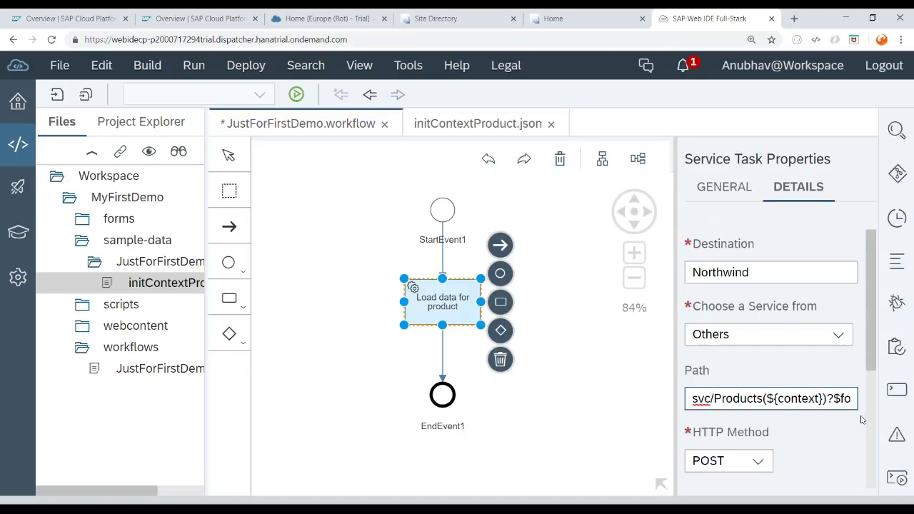
type(".ProductId")
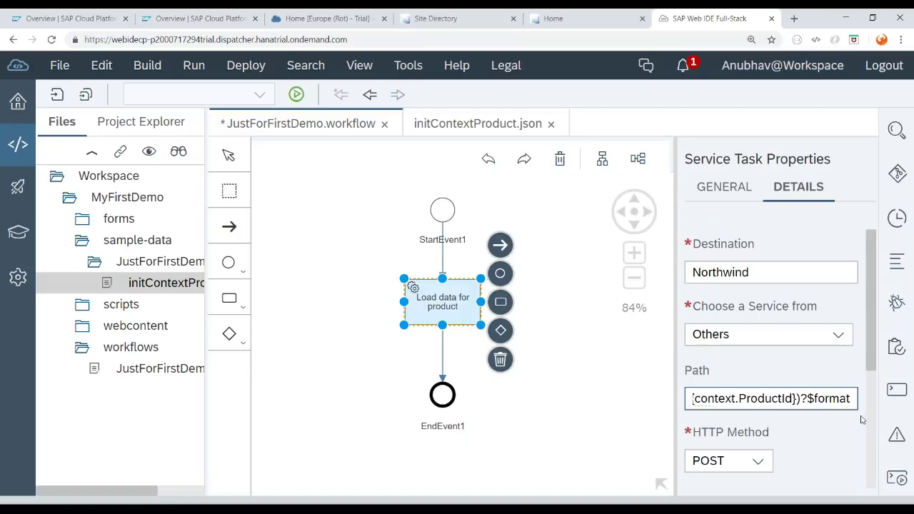
key("ctrl+s")
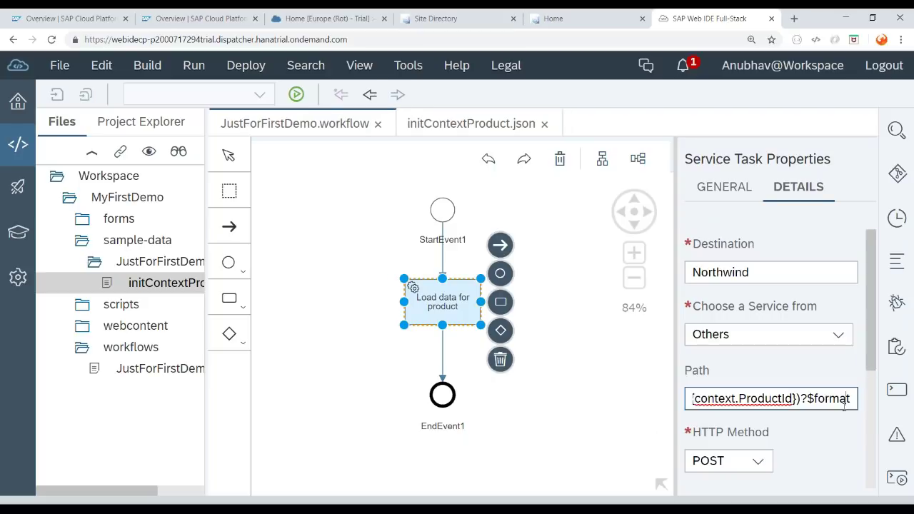
key("End")
key("Home")
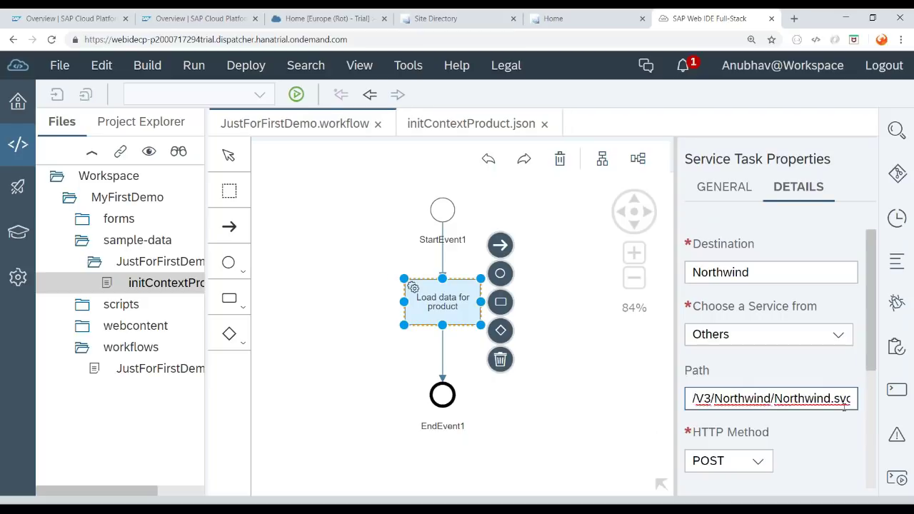
Step: Set the service task's HTTP method to GET
scroll(840, 380, "down", 3)
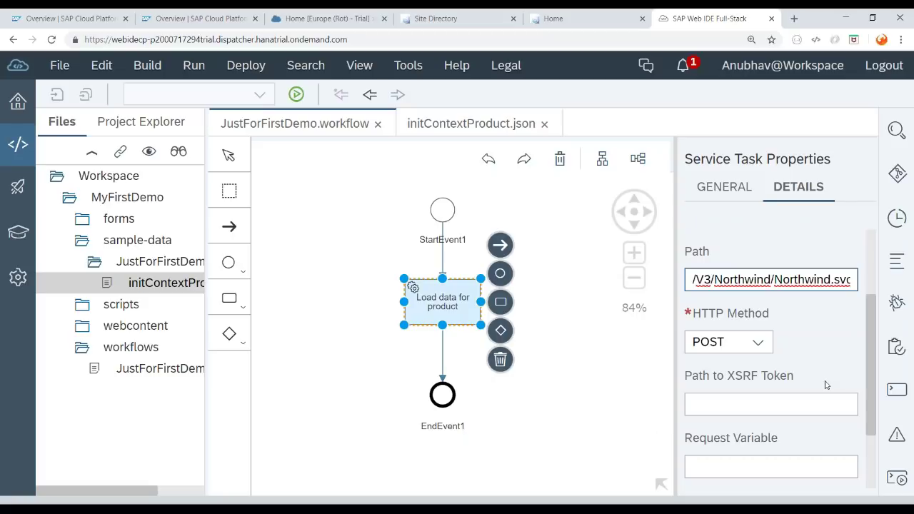
left_click(769, 344)
left_click(704, 397)
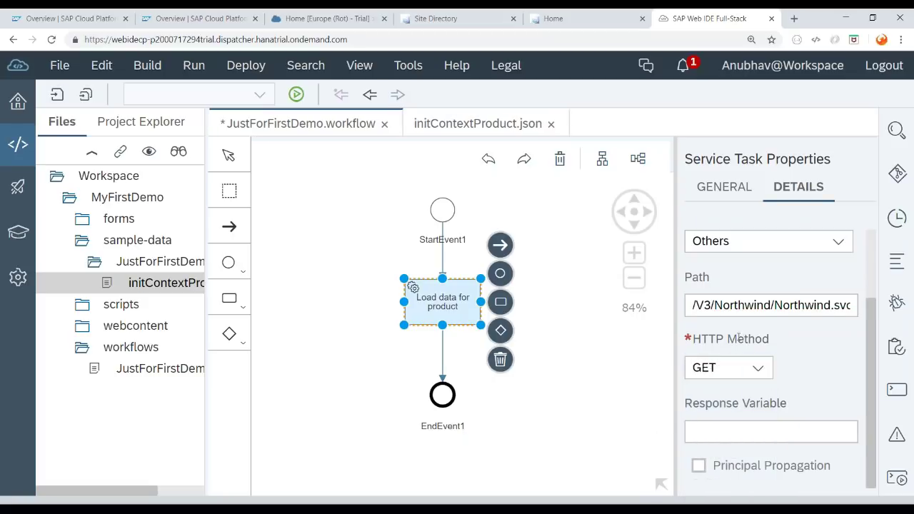
Step: Set the service task's response variable to ${context.productData} and save the workflow
left_click(750, 435)
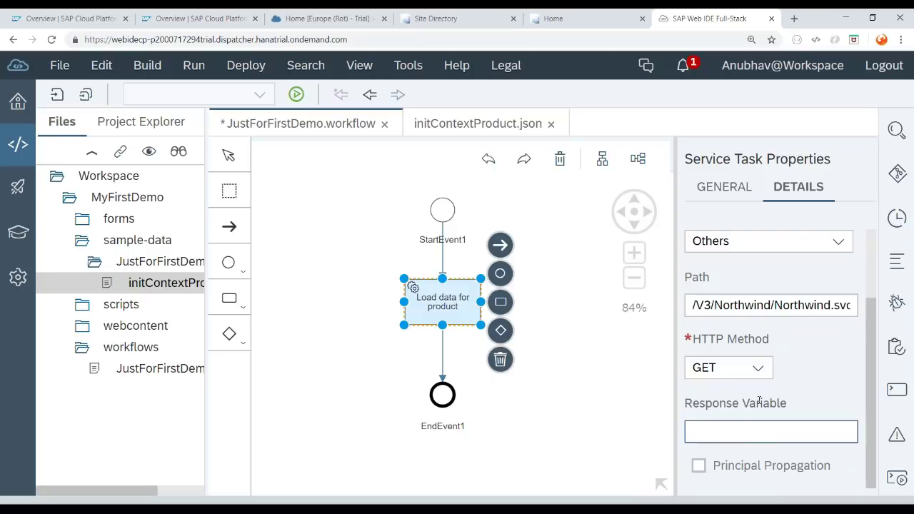
type("$P")
key("BackSpace")
type("{context./")
key("BackSpace")
type("product")
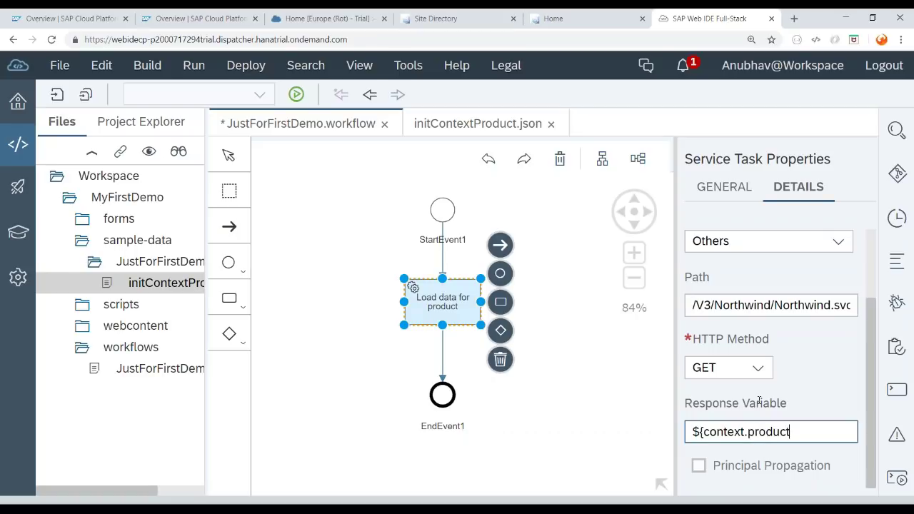
type("Data}")
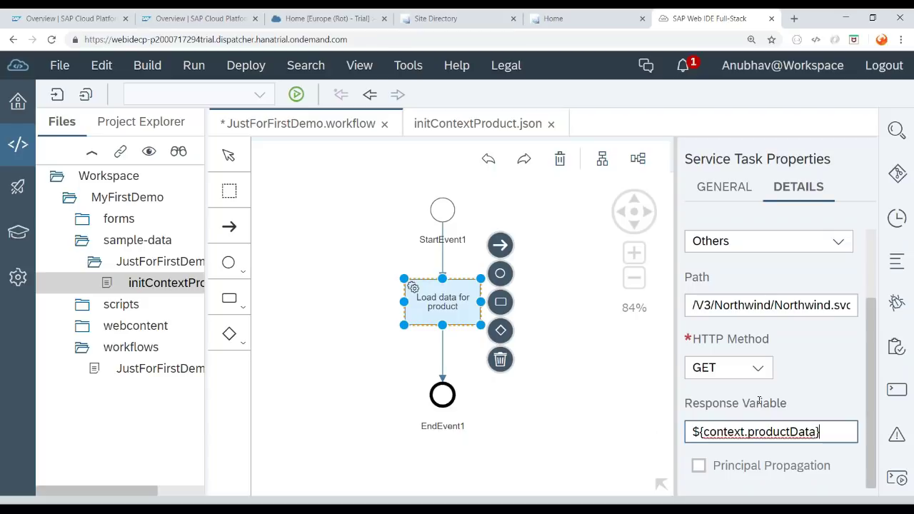
left_click_drag(748, 431, 818, 431)
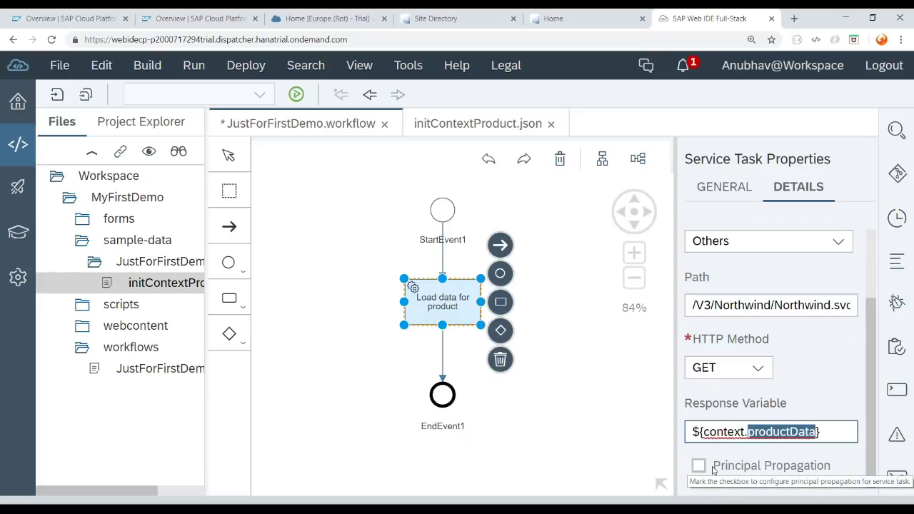
left_click(645, 450)
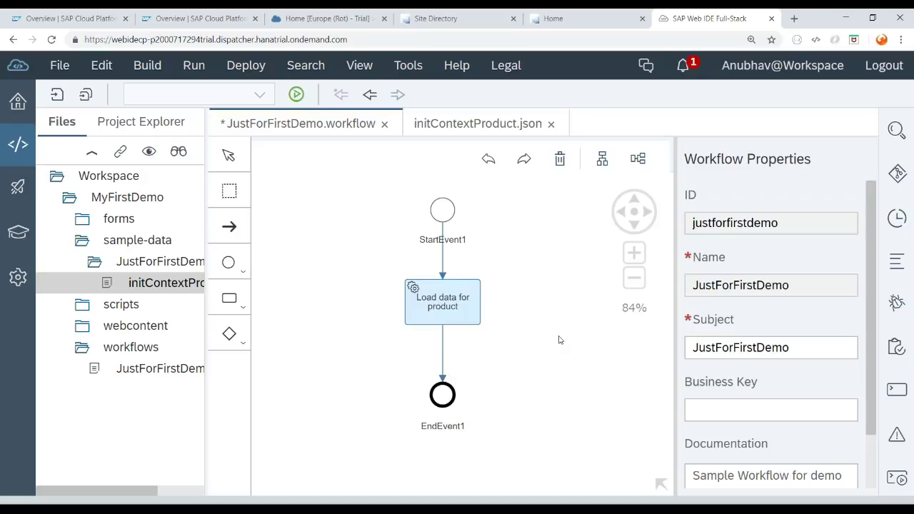
scroll(850, 389, "down", 1)
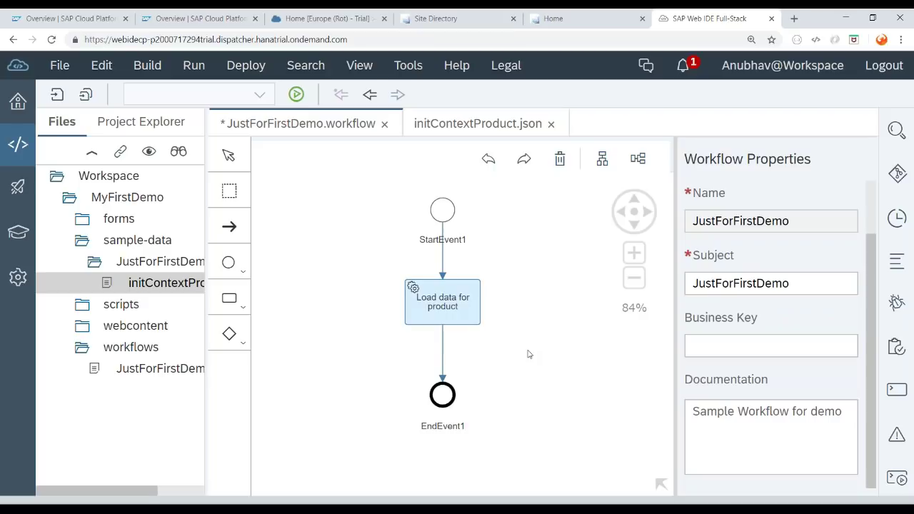
key("ctrl+s")
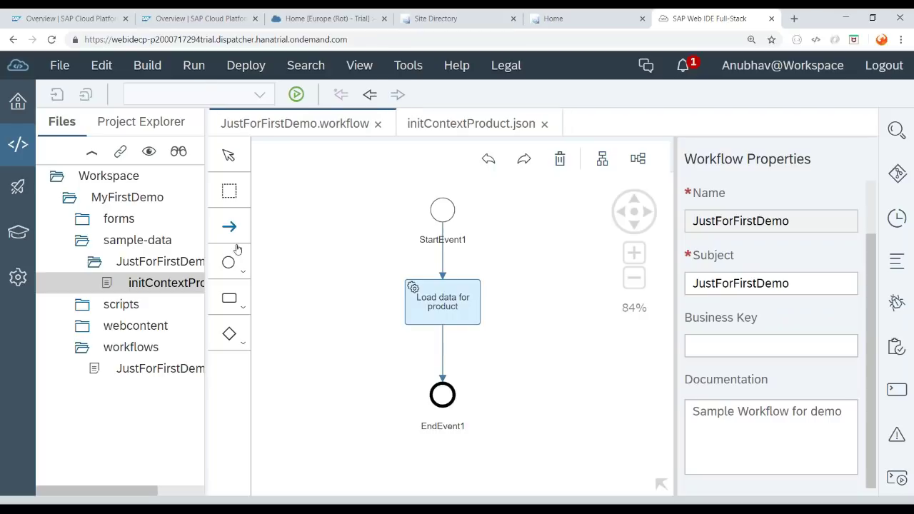
Step: Start deploying the MyFirstDemo project to SAP Cloud Platform as a new application named myfirstdemo
right_click(109, 204)
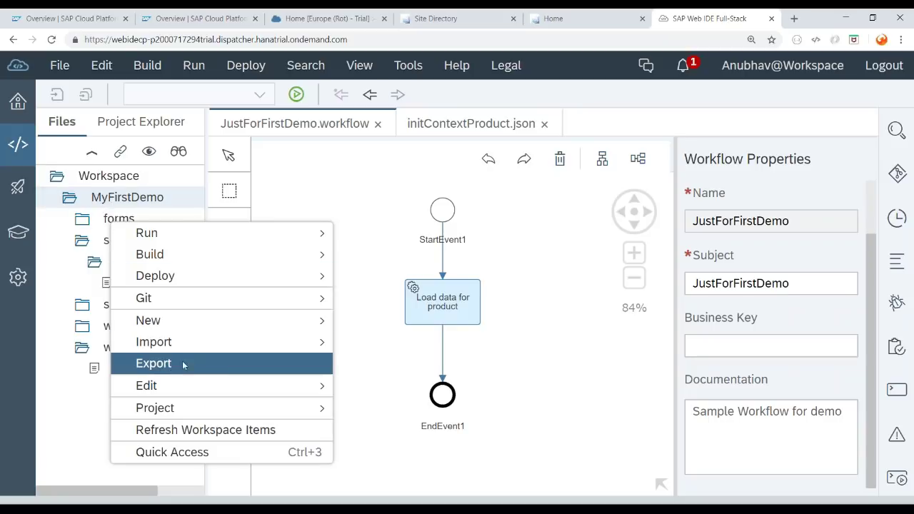
mouse_move(217, 284)
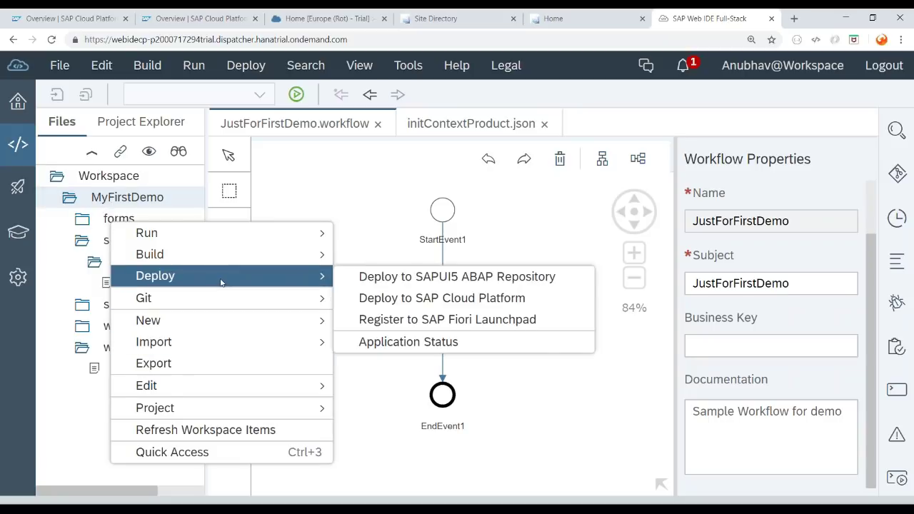
left_click(405, 298)
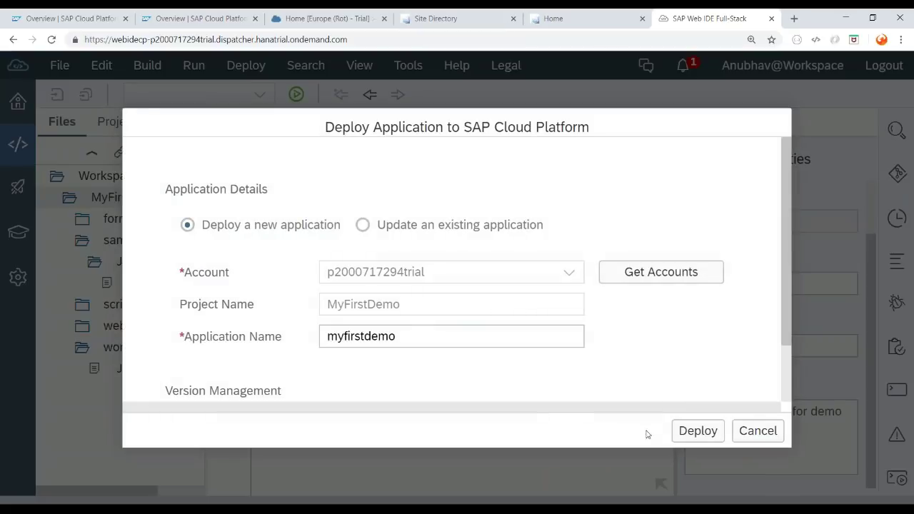
left_click(696, 430)
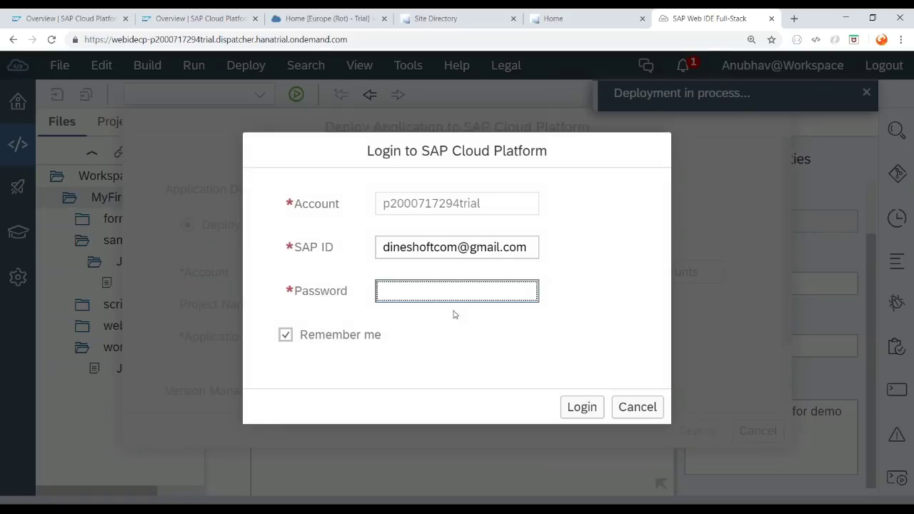
Step: Log in to SAP Cloud Platform with the account password to complete the deployment, and dismiss the result dialog
left_click(453, 293)
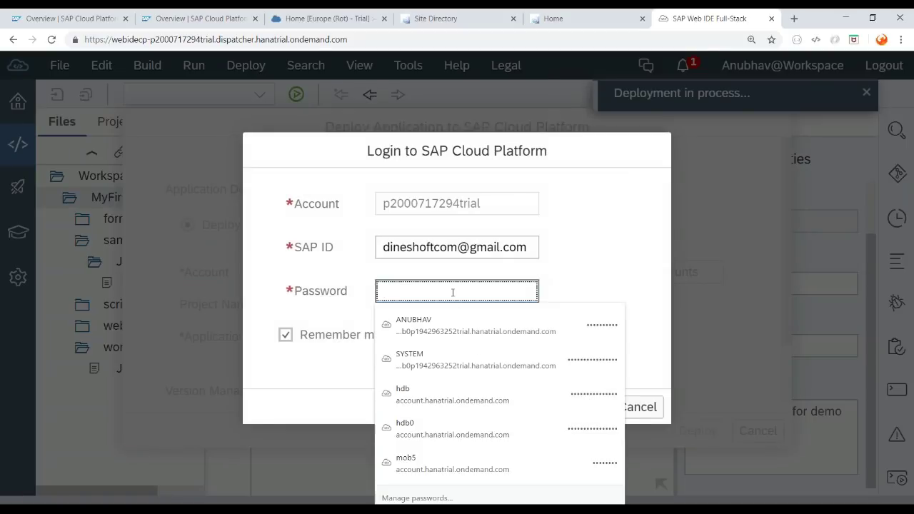
type("••")
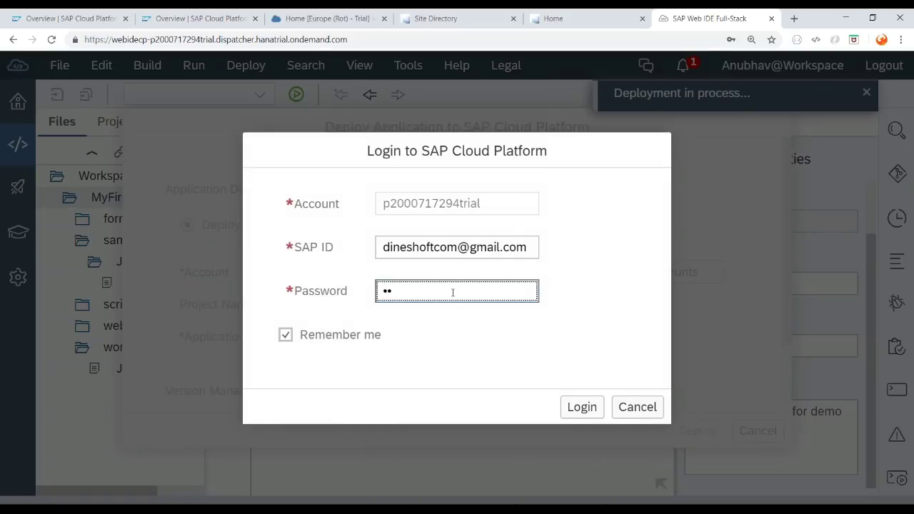
key("BackSpace")
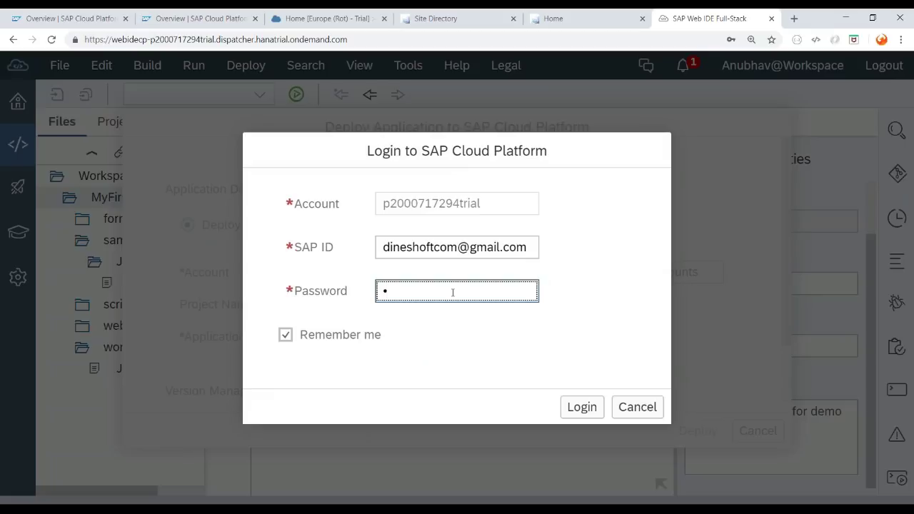
type("••••••••")
left_click(578, 410)
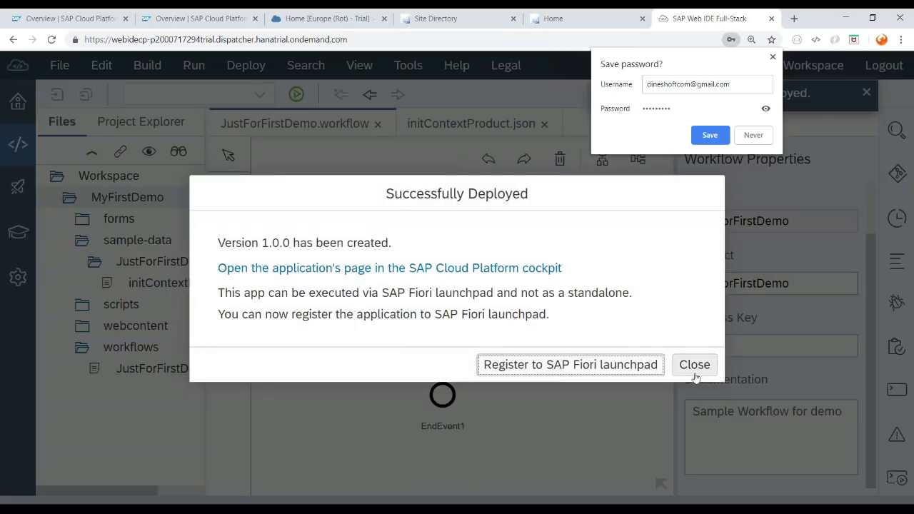
left_click(694, 363)
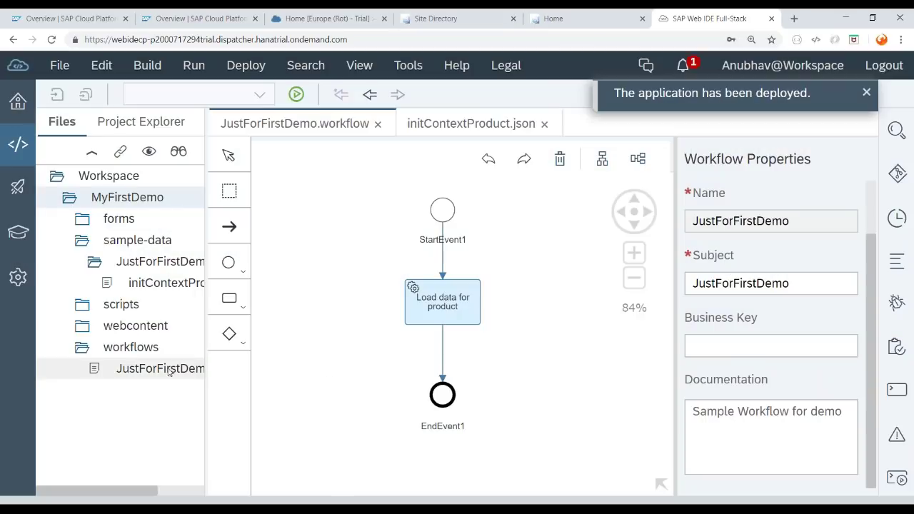
Step: Widen the file tree and deploy JustForFirstDemo.workflow to SAP Cloud Platform Workflow
left_click(198, 376)
left_click_drag(205, 378, 300, 382)
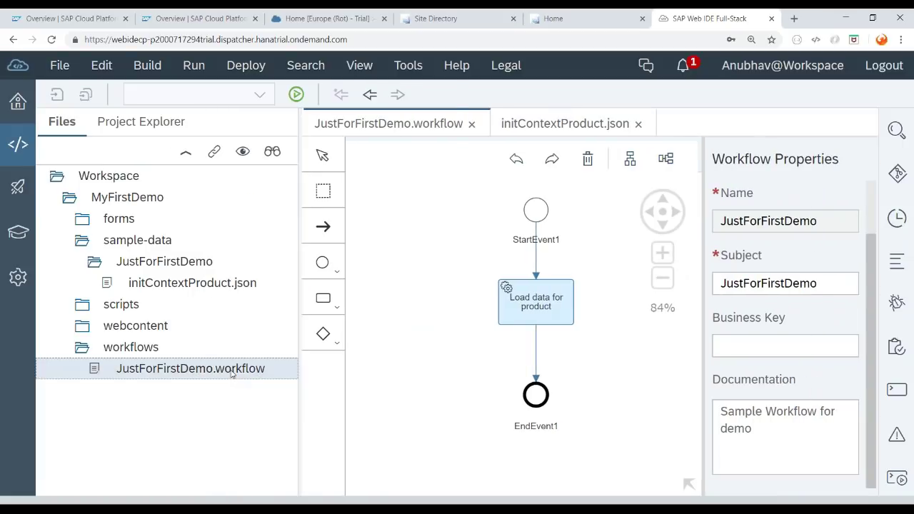
right_click(231, 375)
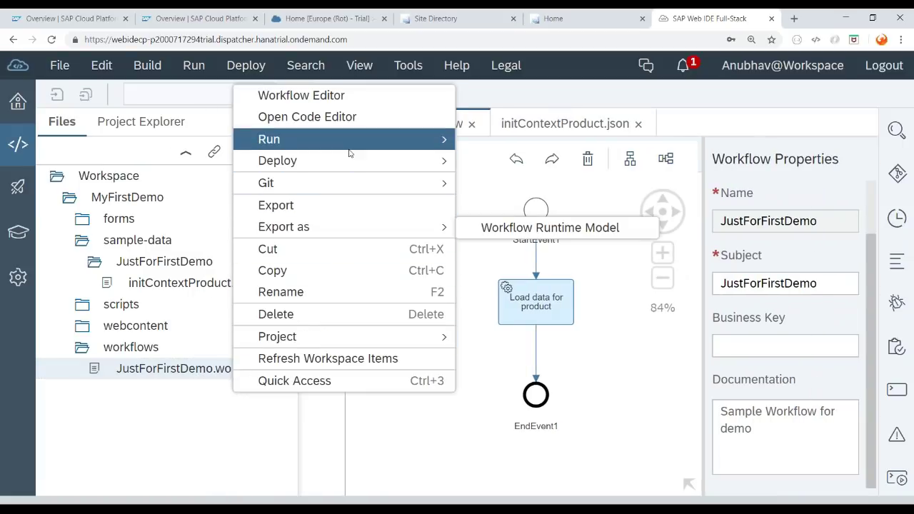
mouse_move(349, 159)
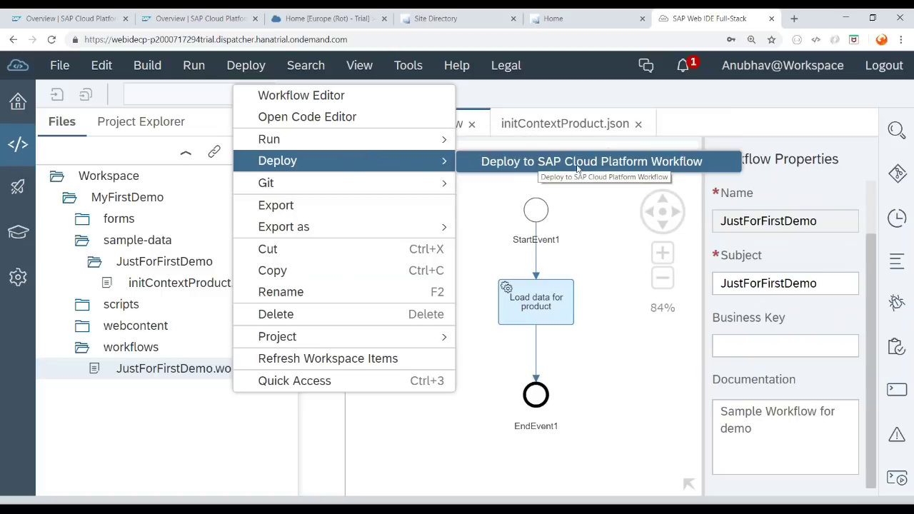
left_click(605, 163)
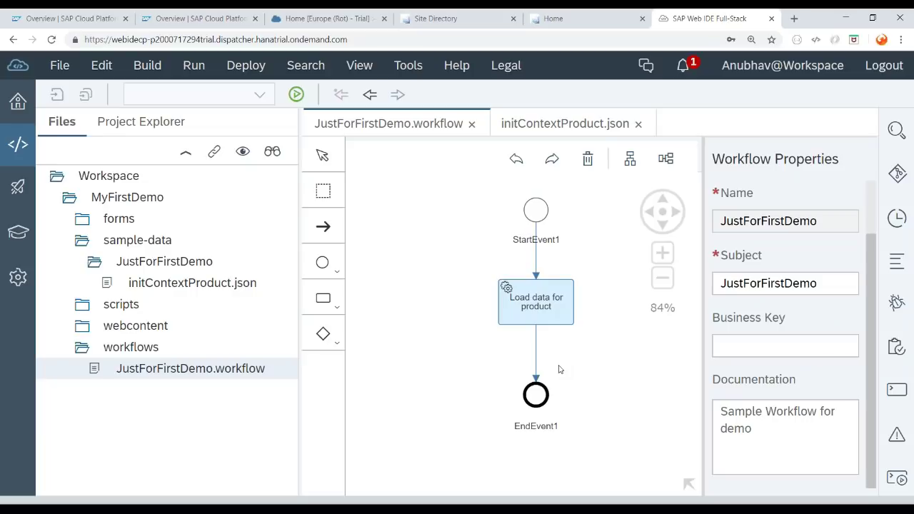
right_click(265, 369)
mouse_move(428, 156)
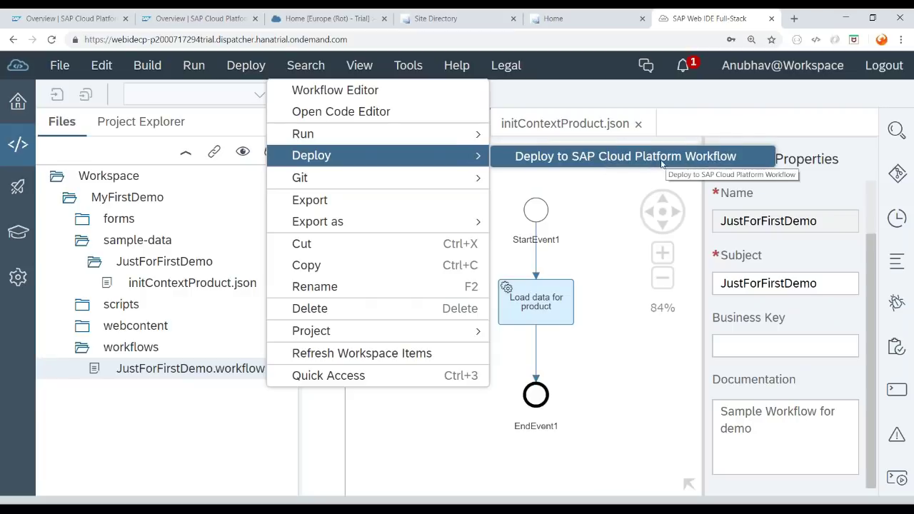
left_click(584, 259)
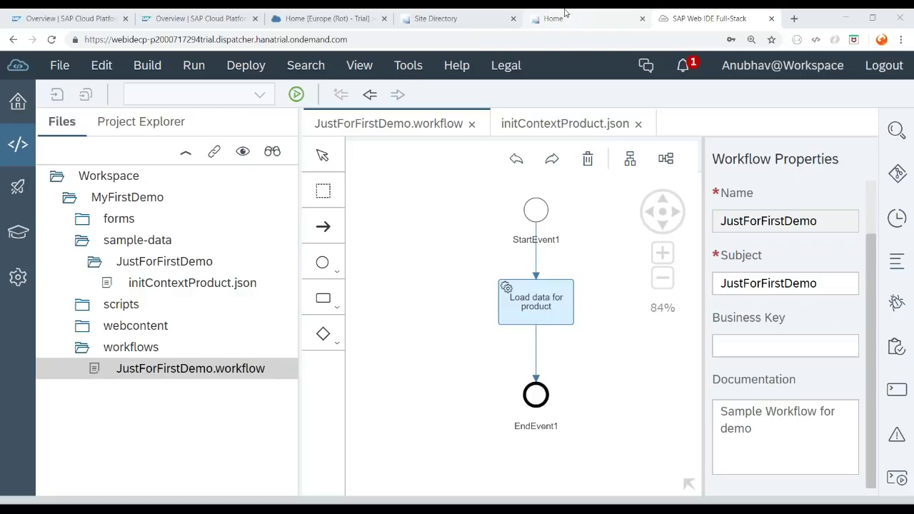
Step: Switch to the launchpad home page and inspect the JustForFirstDemo workflow definition and its instances in Monitor Workflows
left_click(605, 17)
left_click(326, 39)
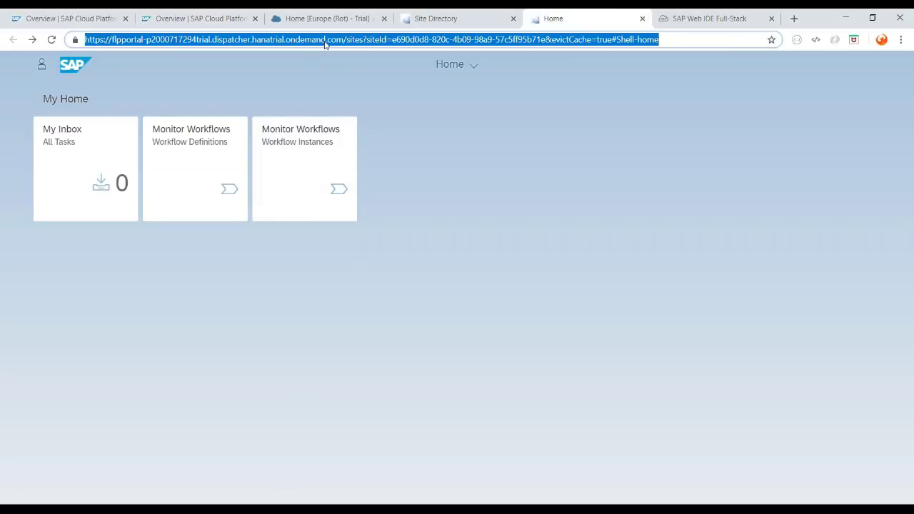
left_click(196, 131)
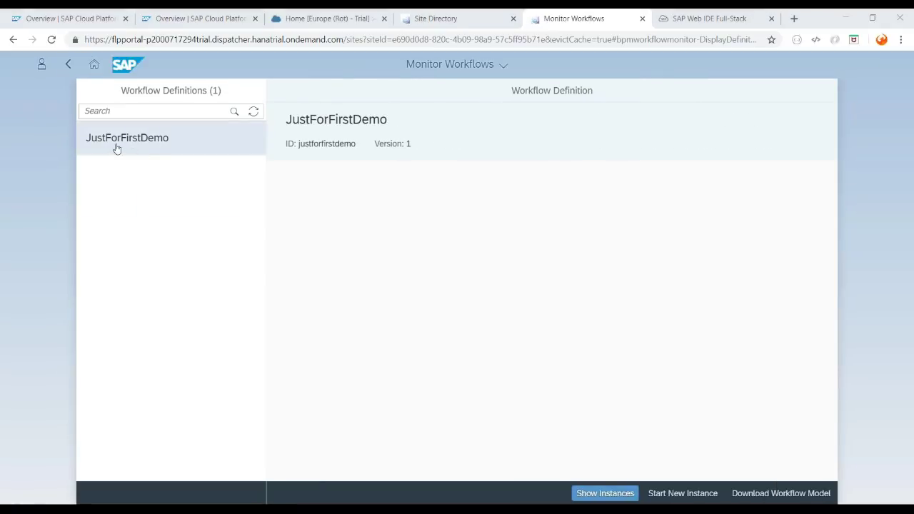
left_click_drag(287, 119, 385, 120)
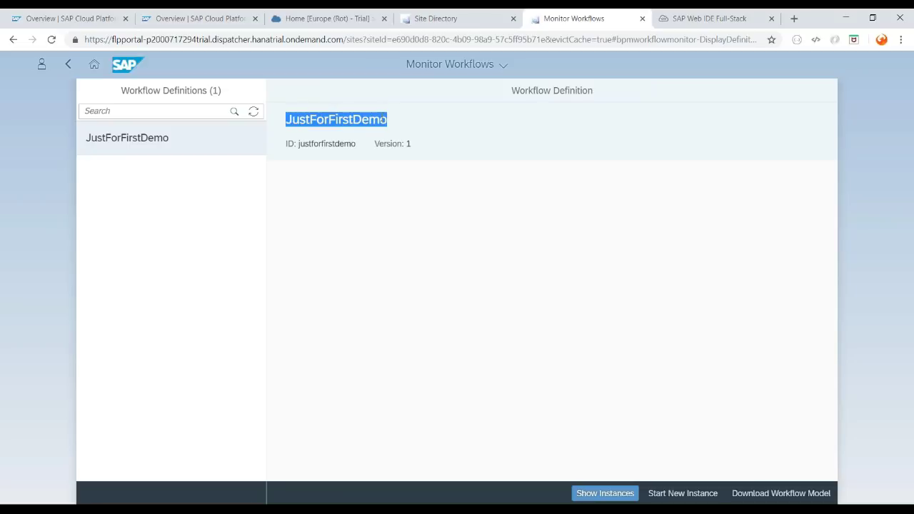
left_click(393, 192)
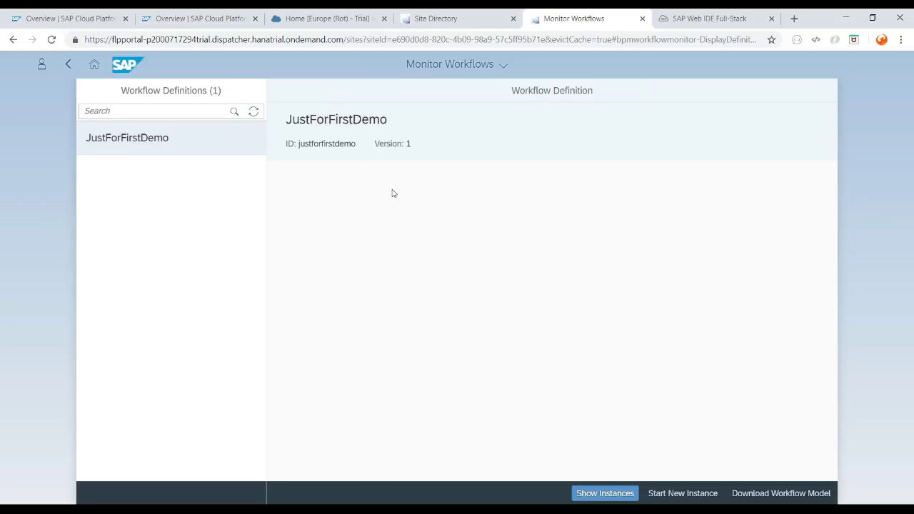
left_click(605, 494)
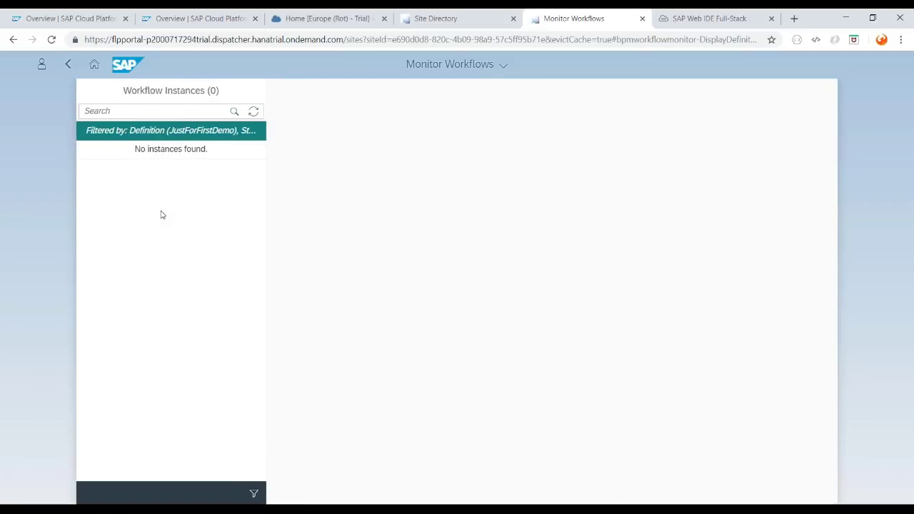
left_click(69, 69)
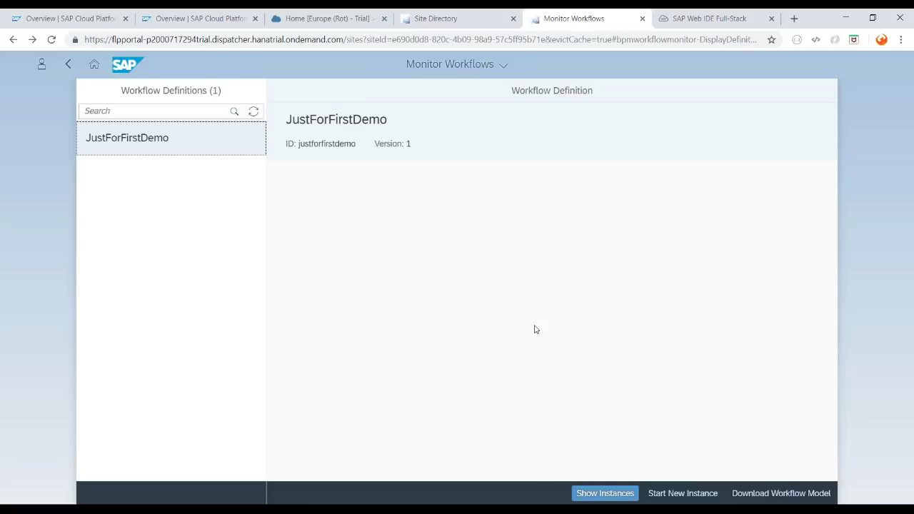
Step: Start a new instance of JustForFirstDemo with ProductId set to 3 in the JSON context
left_click(676, 498)
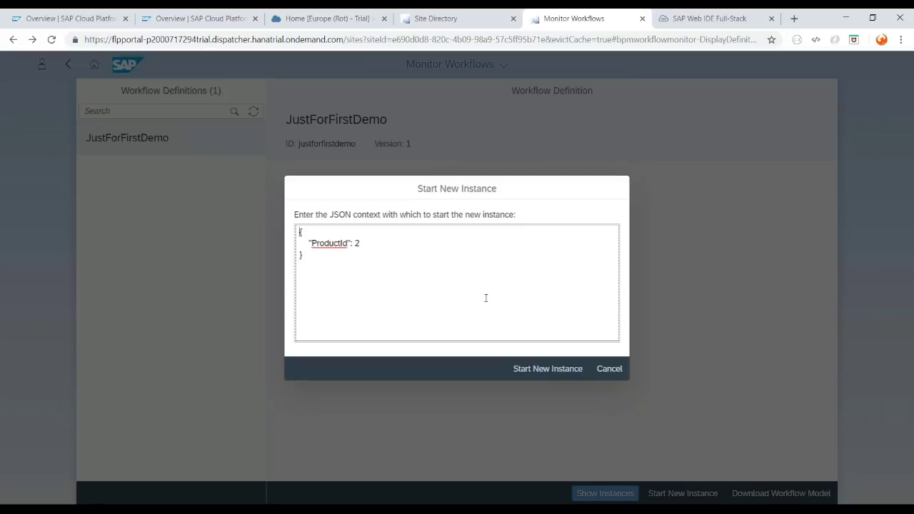
key("ctrl+a")
left_click(353, 265)
left_click_drag(321, 260, 302, 232)
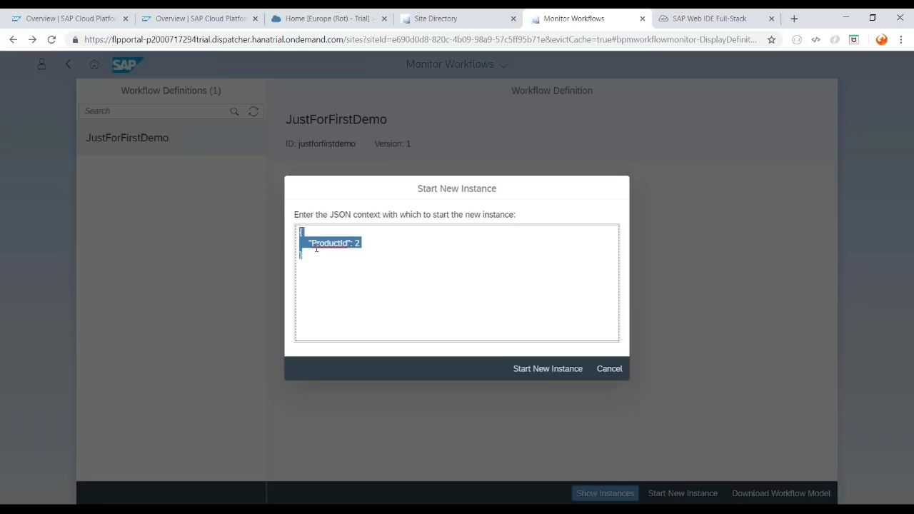
left_click(351, 259)
left_click_drag(350, 259, 297, 233)
left_click(328, 269)
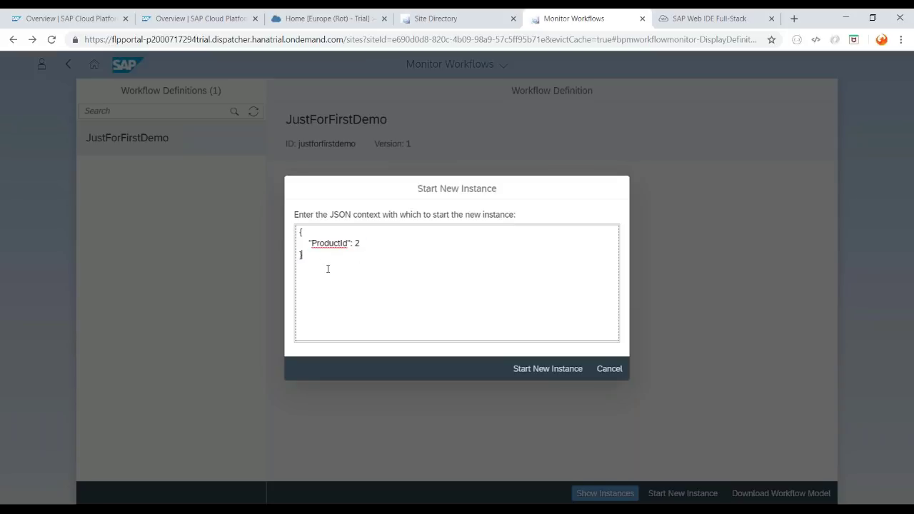
left_click_drag(340, 265, 300, 231)
left_click(364, 262)
left_click_drag(364, 262, 297, 226)
left_click(364, 253)
double_click(357, 243)
type("3")
left_click(530, 372)
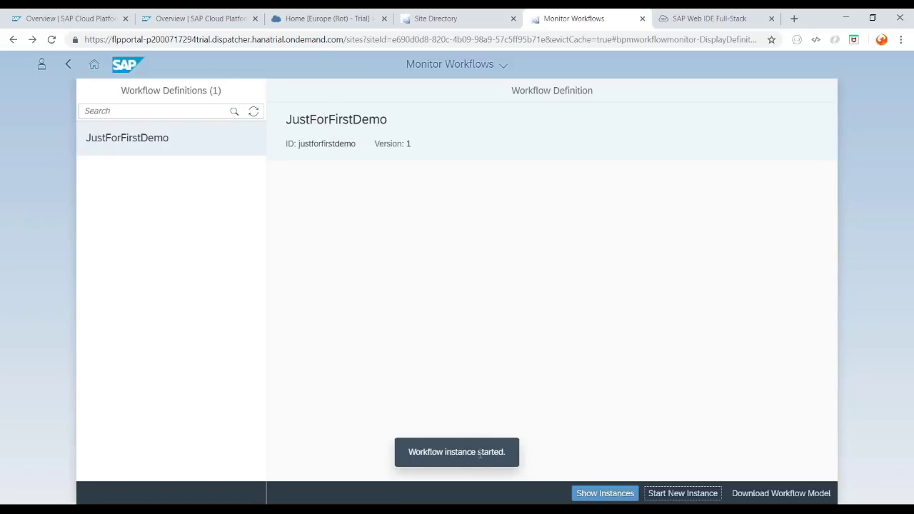
Step: Clear all filters in the Workflow Instances monitor and open the JustForFirstDemo instance to check its status
left_click(94, 64)
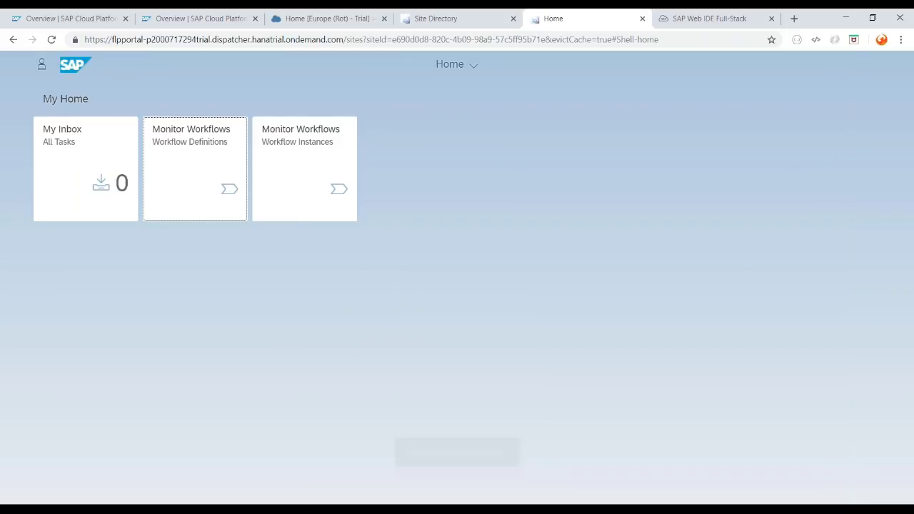
left_click(314, 135)
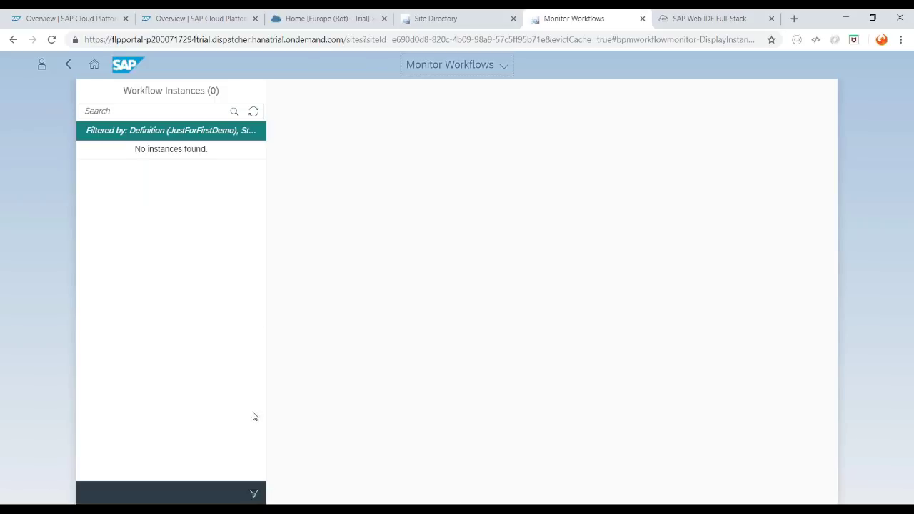
left_click(255, 494)
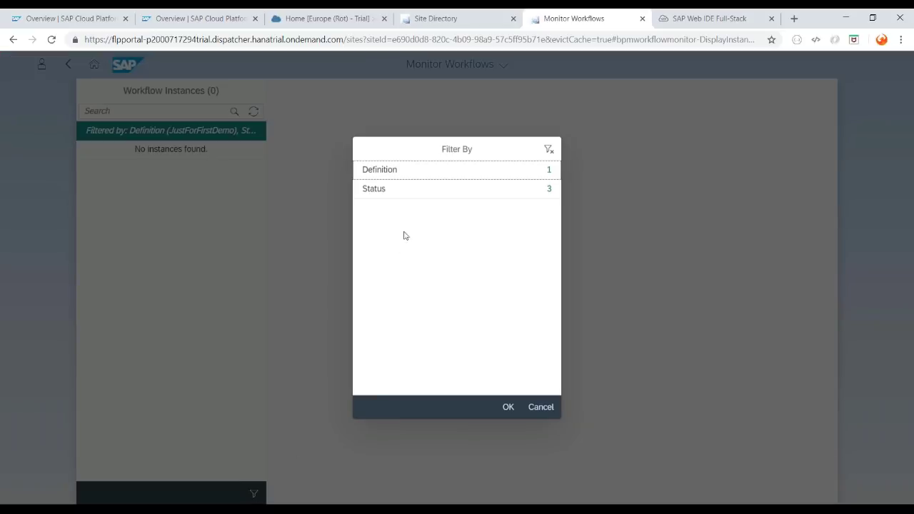
left_click(549, 150)
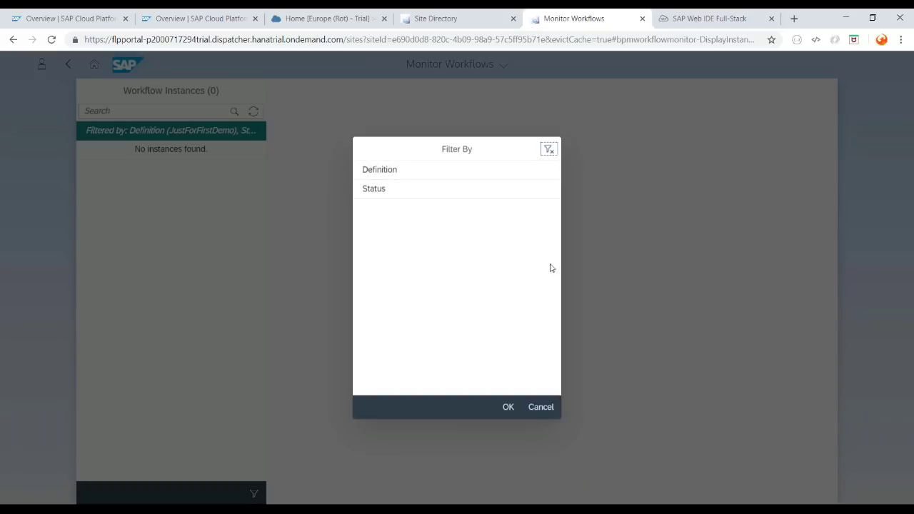
left_click(508, 407)
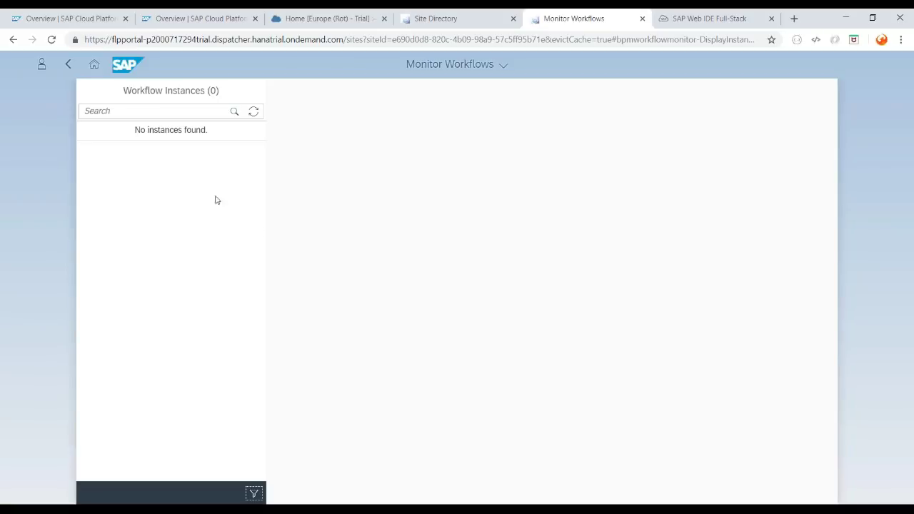
left_click(180, 173)
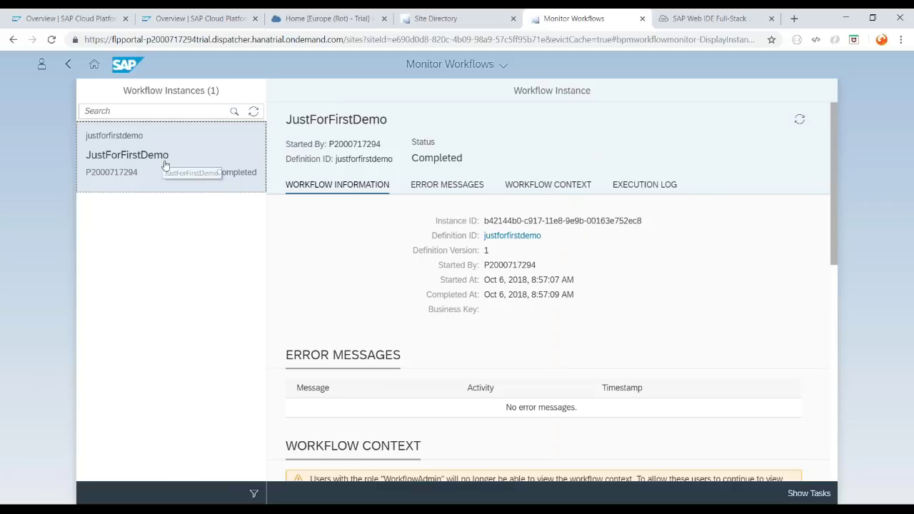
left_click_drag(217, 176, 259, 180)
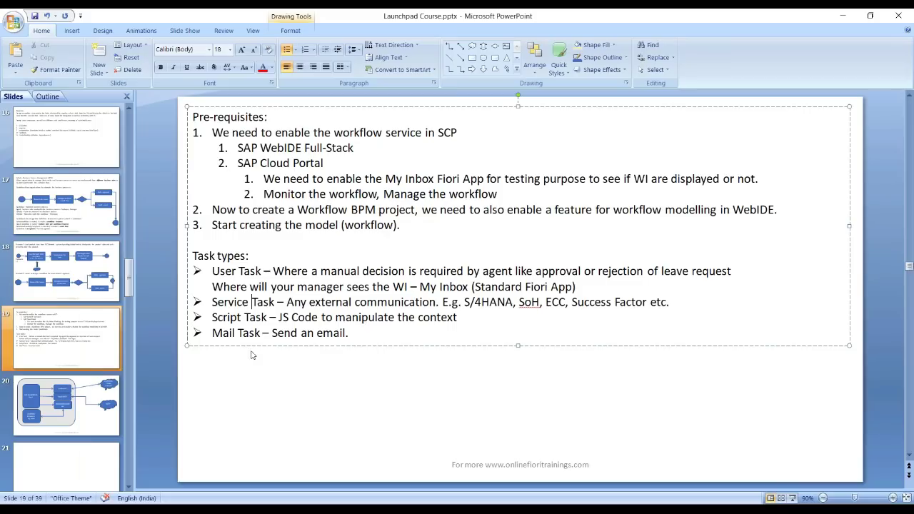
Step: Switch to the PowerPoint slide and add the unbulleted heading "Statuses:" below the task types list
left_click(366, 339)
key("Return")
key("Return")
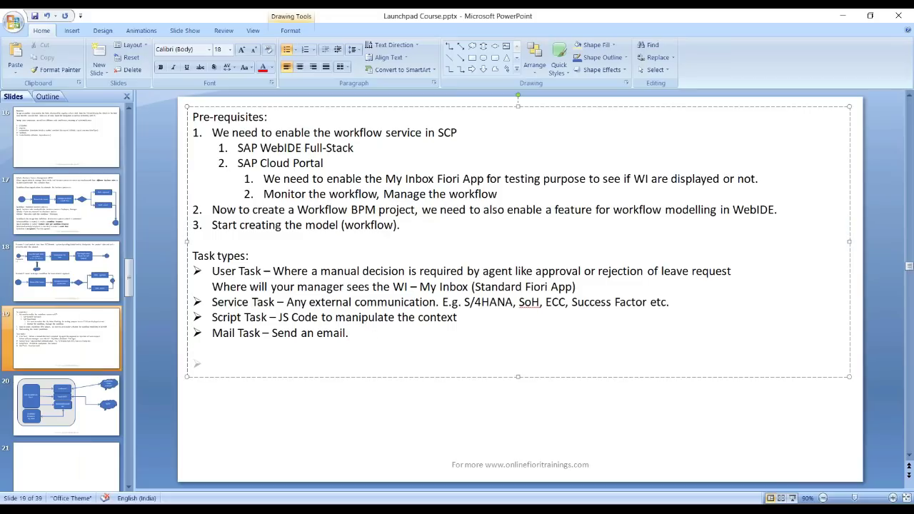
key("BackSpace")
type("Statuses:")
key("Return")
Step: Start a numbered list under the Statuses heading with "In process – Ready" as its first item
type("1.")
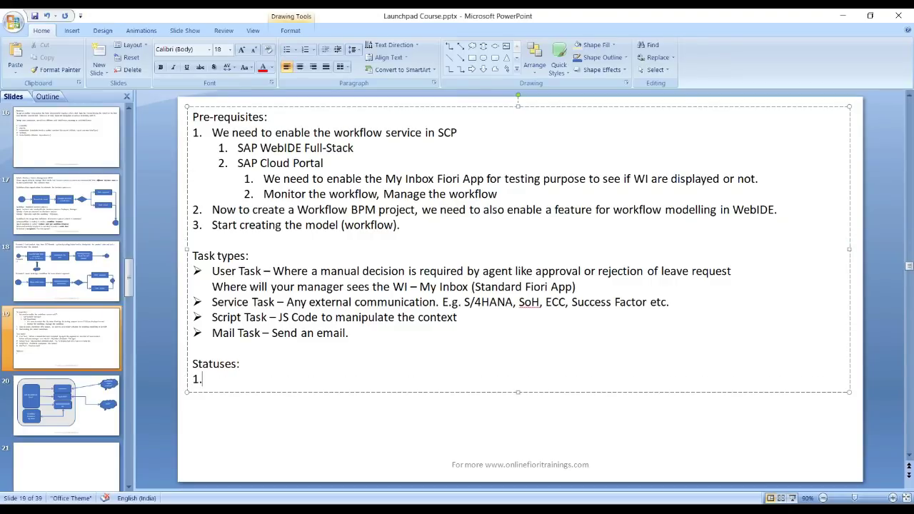
type(" In process")
key("Return")
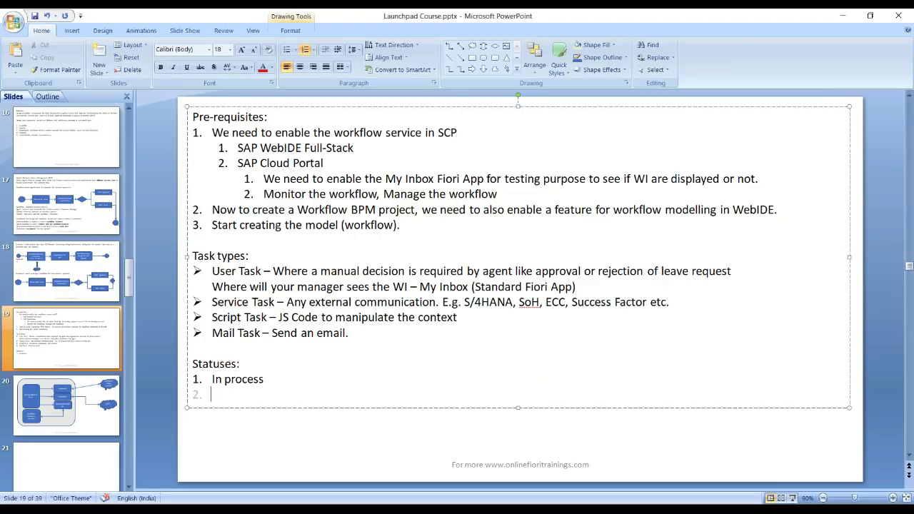
key("BackSpace")
key("BackSpace")
type("- Ready")
key("Return")
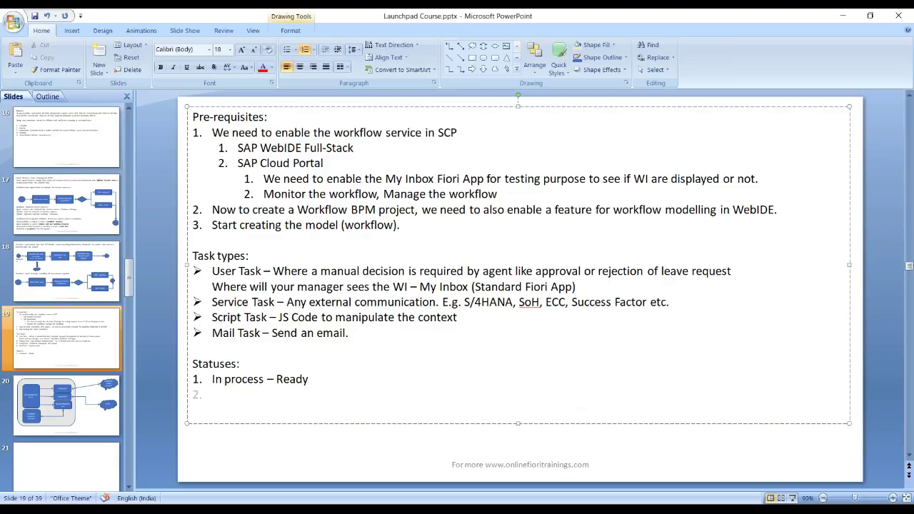
Step: Add "Completed" and "Errorneous" as the second and third items of the statuses list
type("Completed")
key("Return")
type("Erro")
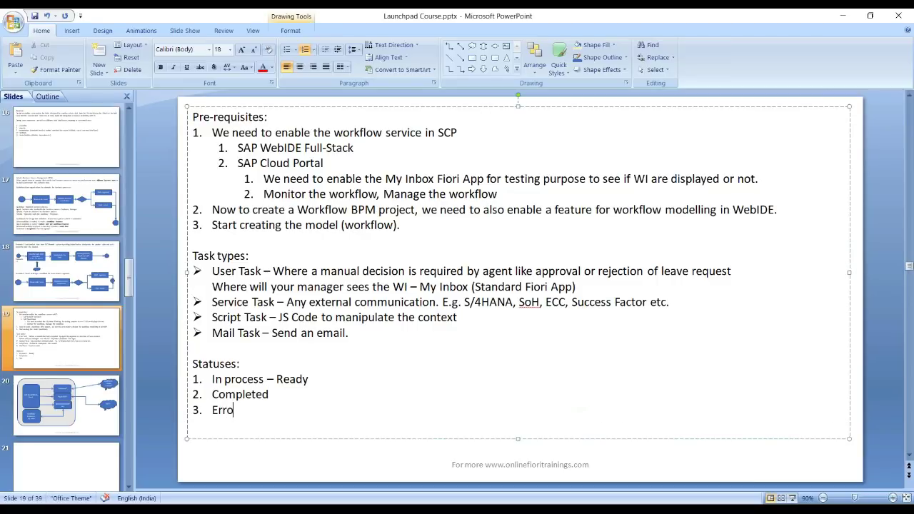
type("rneous")
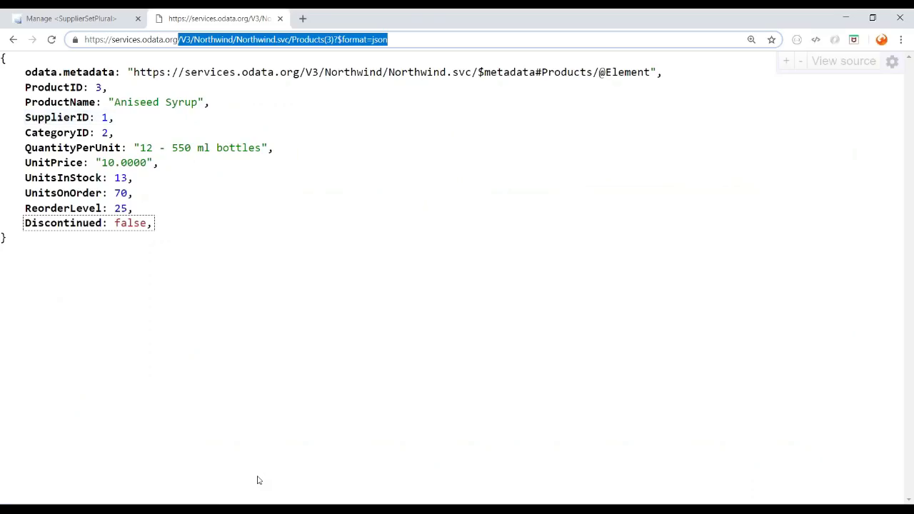
Step: Switch to the browser and review the status options in the workflow instances filter, leaving the filter without applying anything
left_click(259, 480)
left_click(257, 494)
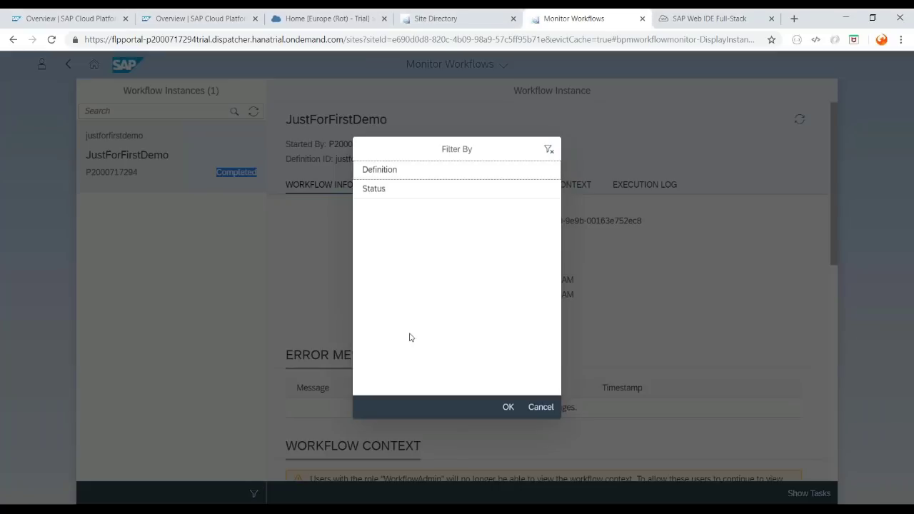
left_click(433, 193)
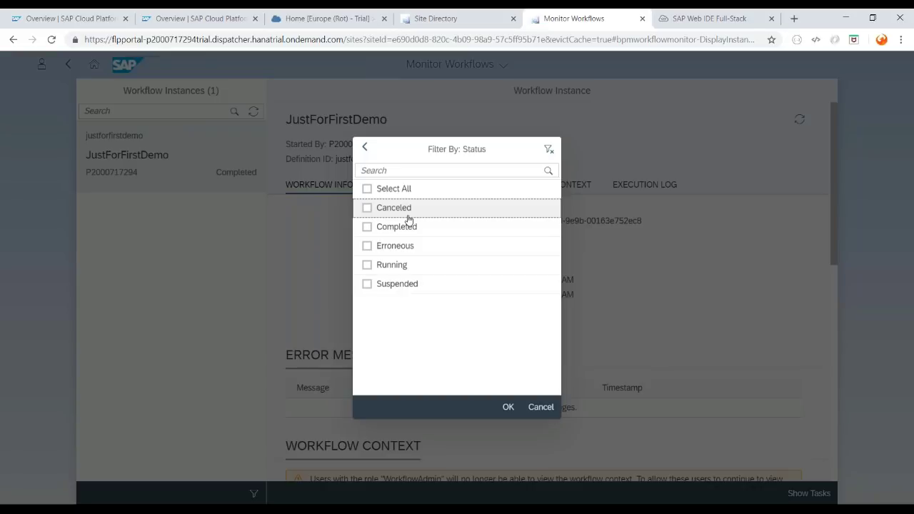
key("Escape")
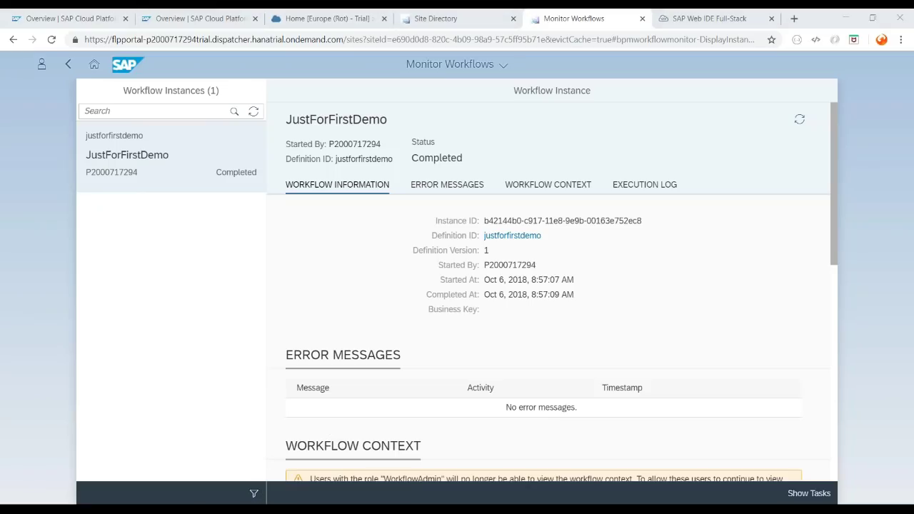
Step: Return to the PowerPoint slide and correct the spelling of the third status to "Erroneous"
key("alt+Tab")
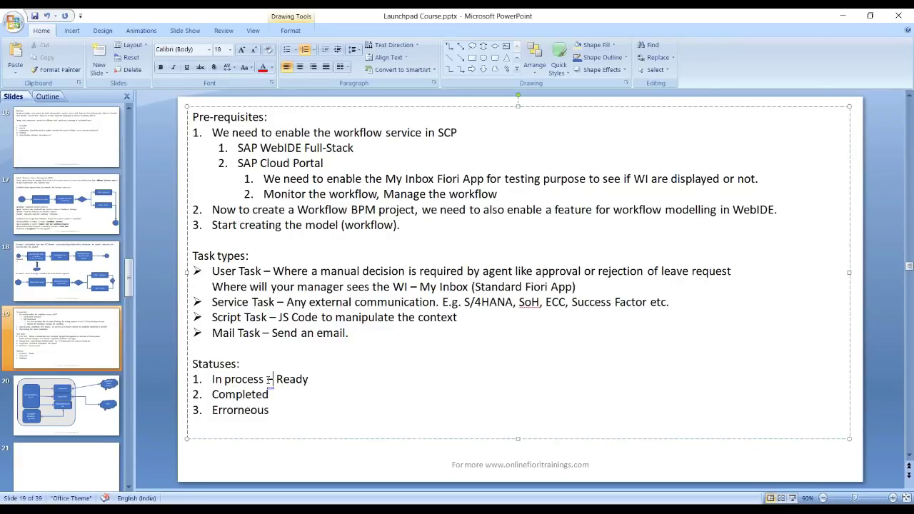
double_click(236, 394)
double_click(251, 412)
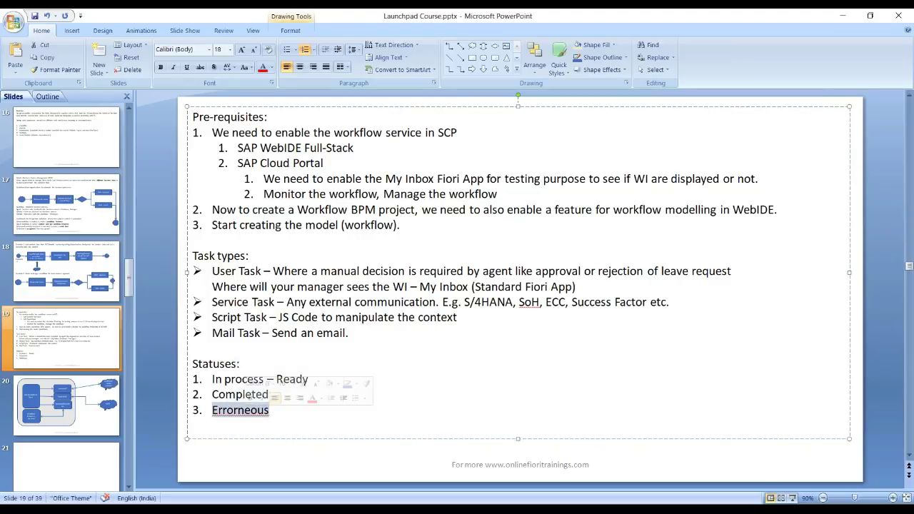
right_click(255, 415)
left_click(293, 326)
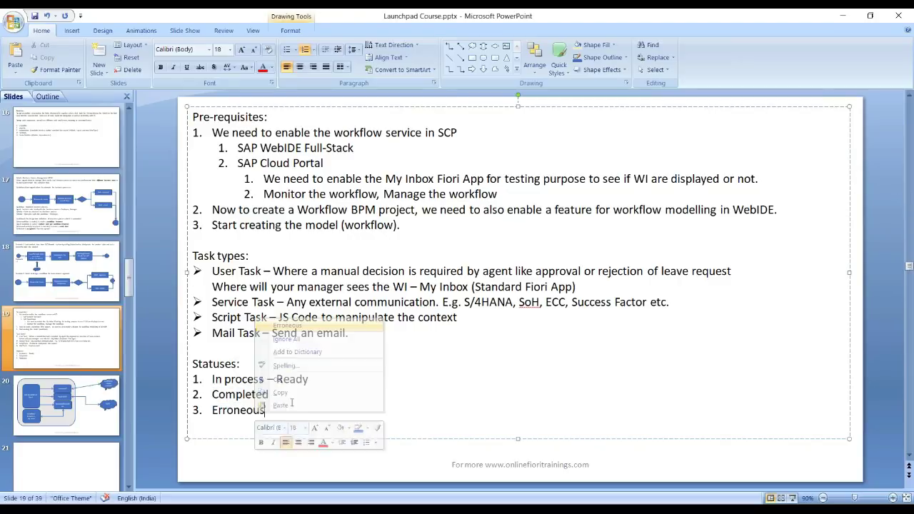
Step: Add "Suspended – can be resumed" and "Cancelled – terminated by admin" as the fourth and fifth statuses
key("Return")
type("Su")
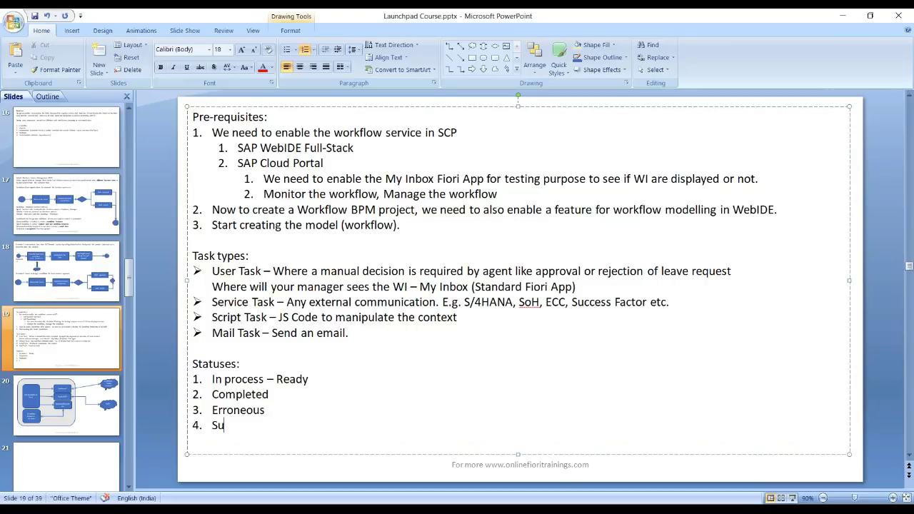
type("spended - can be resumed")
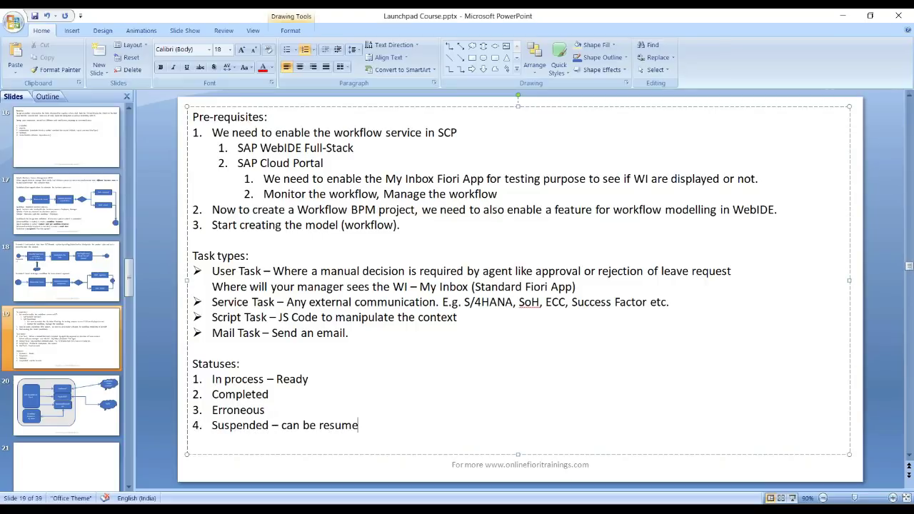
key("Return")
type("Cancel")
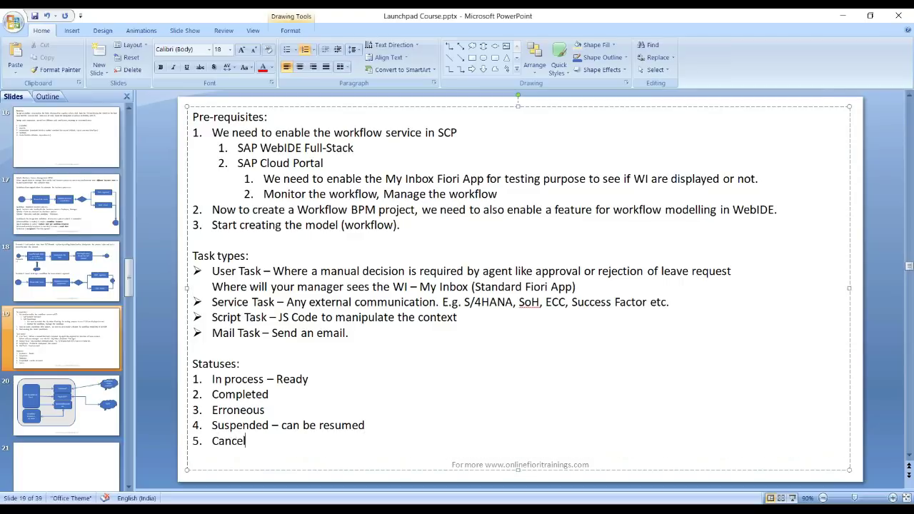
type("led - terminated by admin")
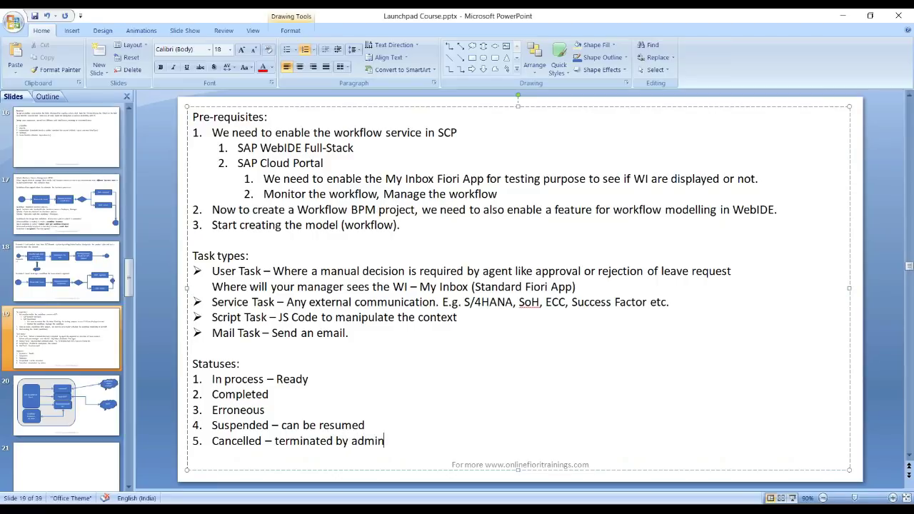
Step: Add an empty sixth item below the "Cancelled – terminated by admin" status and save the presentation
key("Return")
key("ctrl+s")
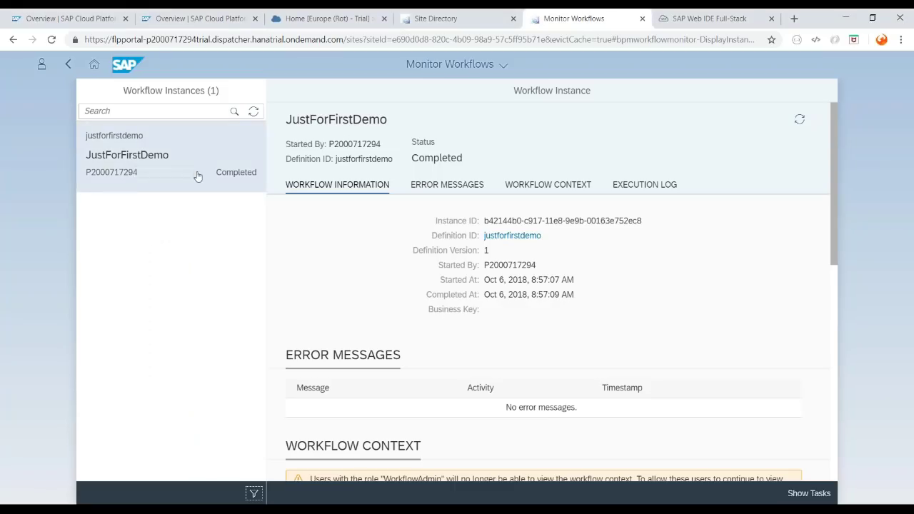
Step: Switch to the browser and examine the JustForFirstDemo instance's status and the productData block in its workflow context
left_click_drag(220, 173, 256, 177)
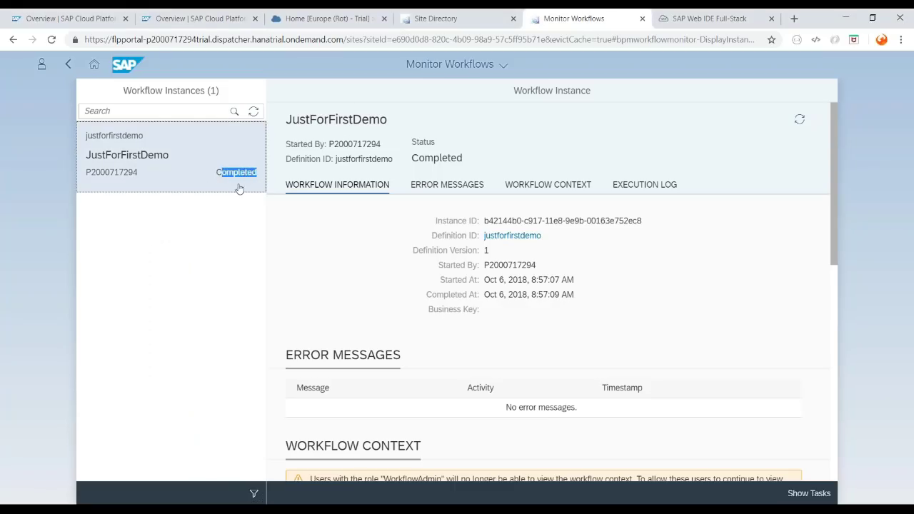
left_click(349, 264)
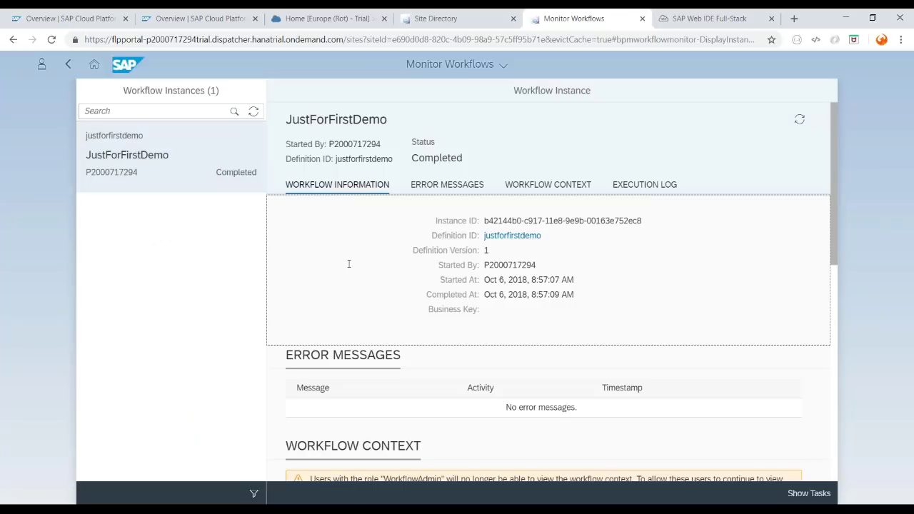
left_click(551, 187)
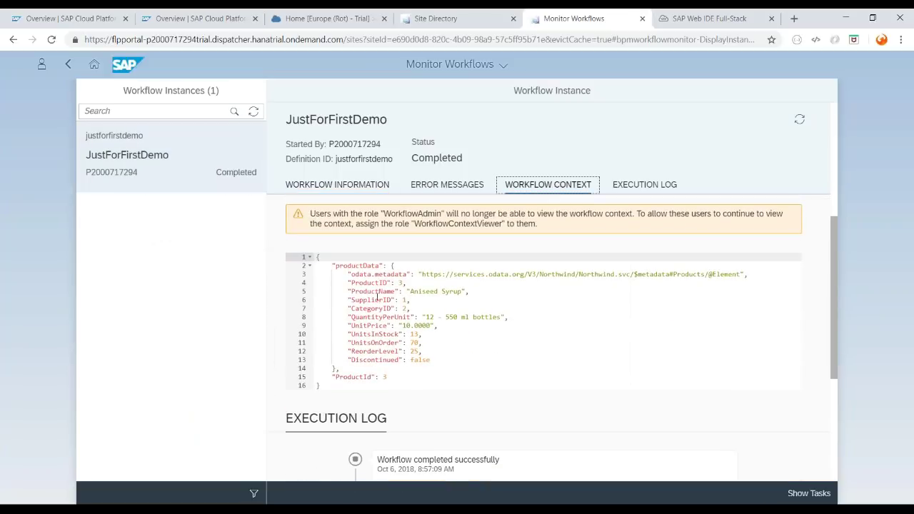
left_click_drag(331, 379, 328, 263)
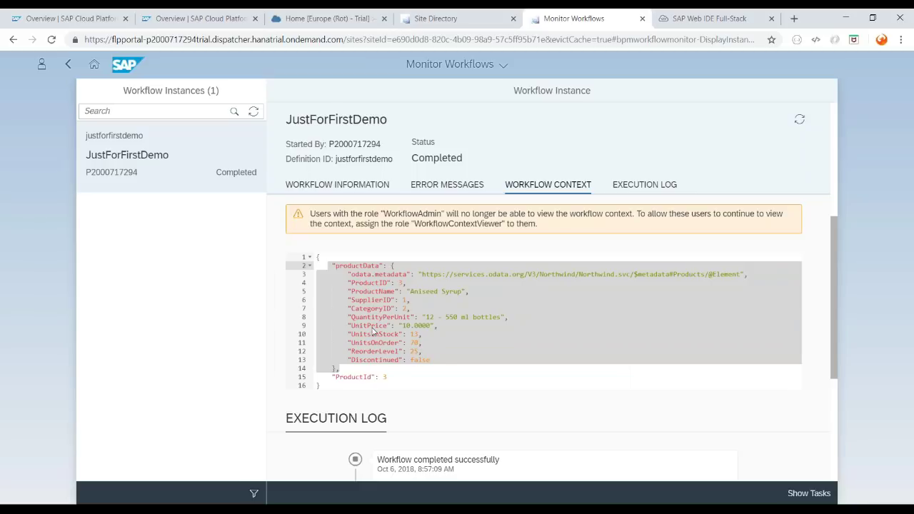
left_click(366, 367)
left_click_drag(357, 371, 328, 266)
Step: Return to PowerPoint and display the slide with the Scenario 1 and Scenario 2 workflow diagrams
left_click(147, 509)
left_click(47, 381)
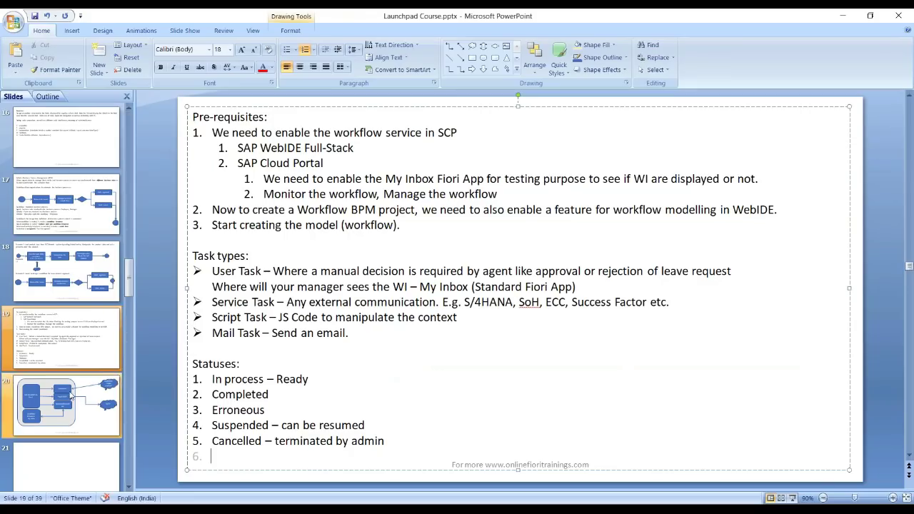
left_click(75, 289)
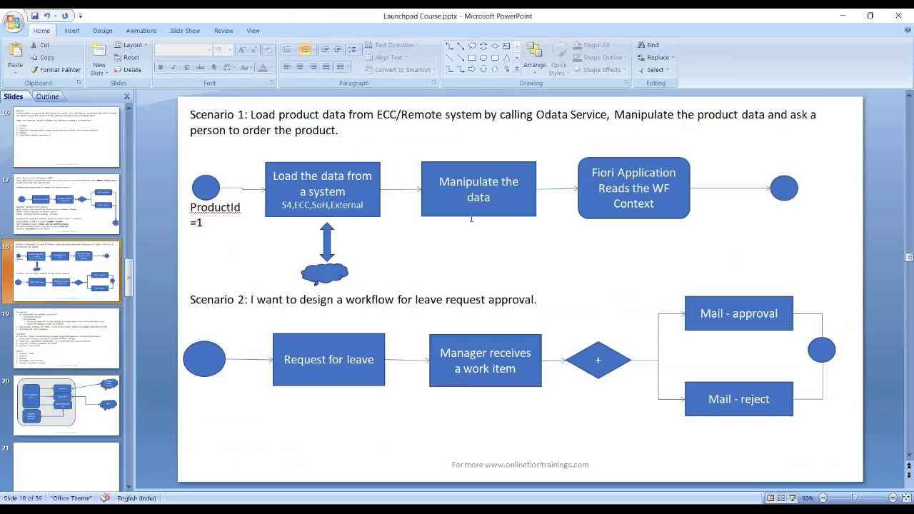